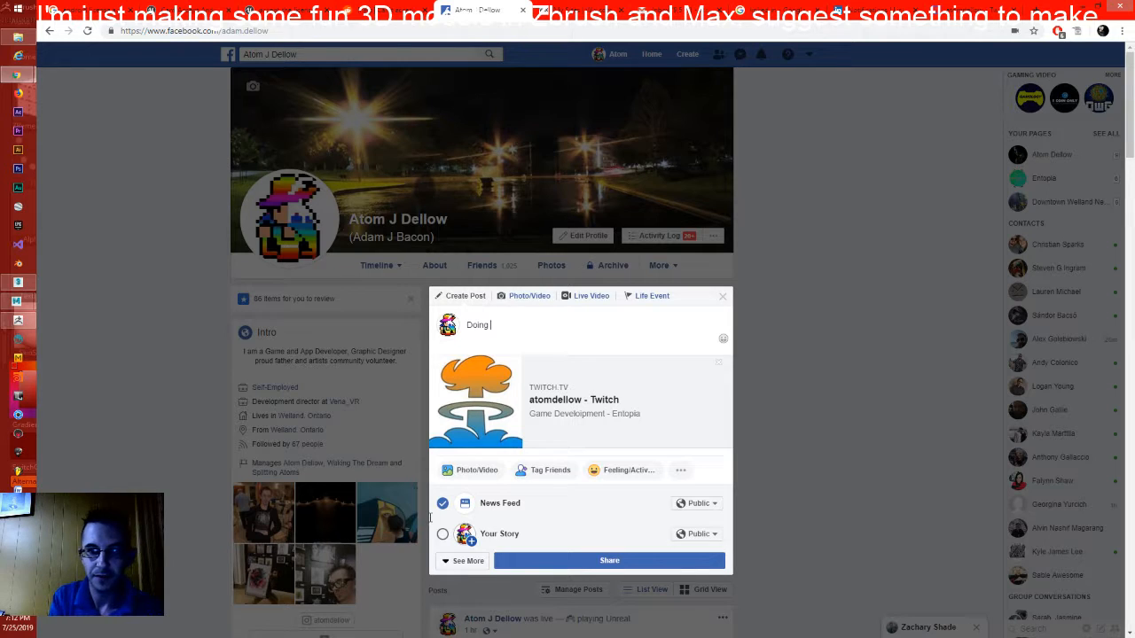
# Complete the Facebook post as "Doing an interview with What's Cool Niagara" with the Twitch link attached, and share it
pyautogui.write("an interview with What's Cool ")
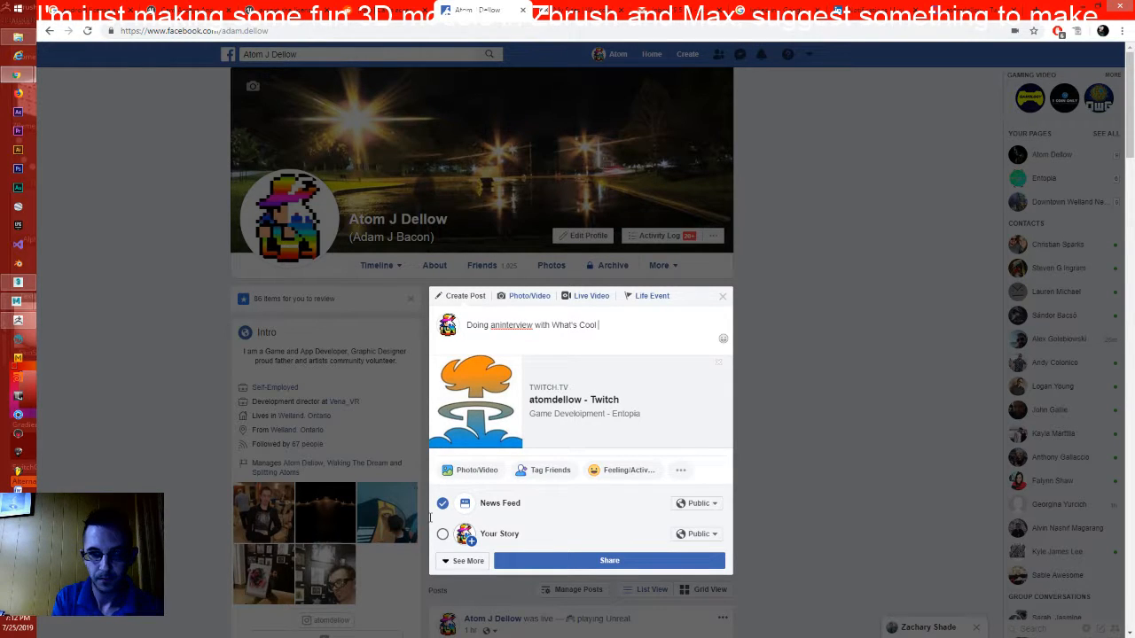
pyautogui.write('Niagara')
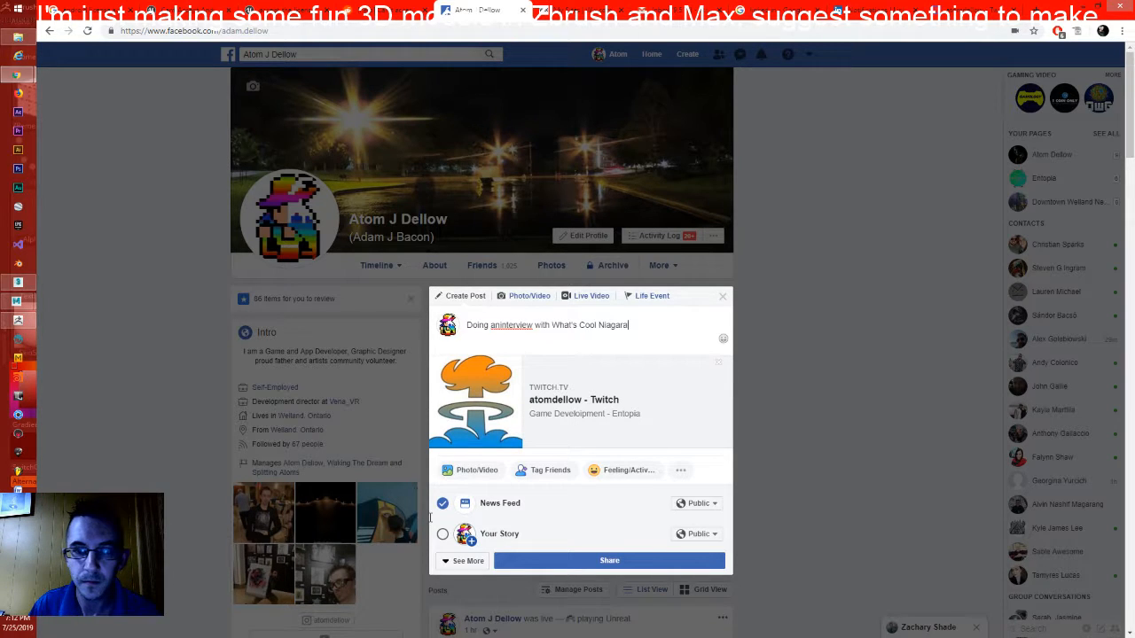
pyautogui.click(609, 561)
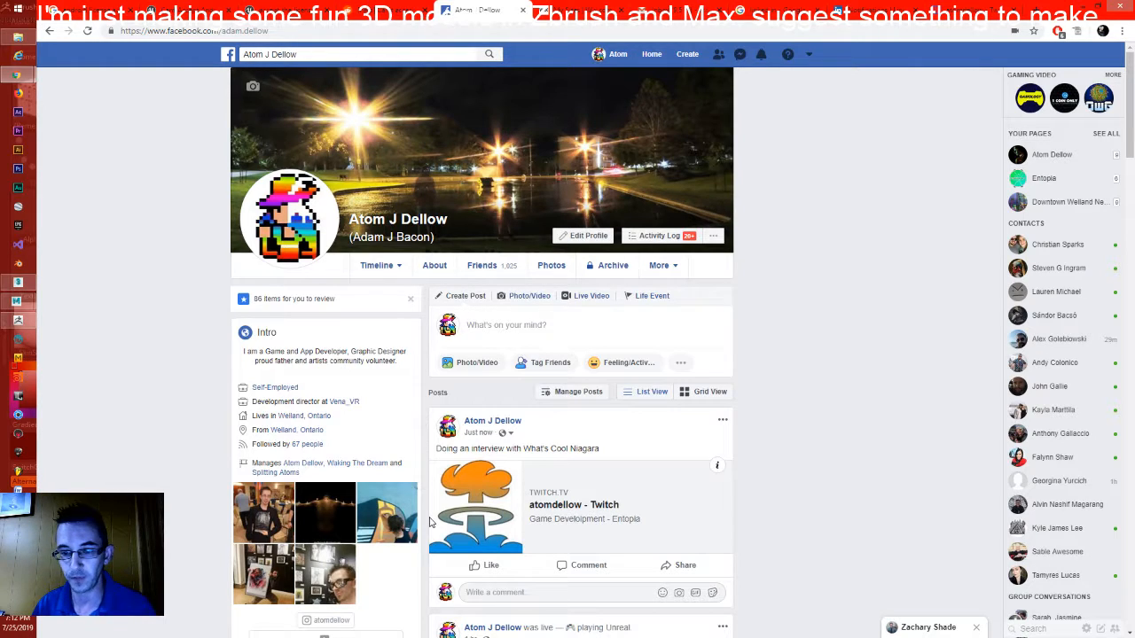
# Switch to ZBrush and examine the horned character's remeshed topology from the front, above and both sides
pyautogui.hotkey('alt', 'Tab')
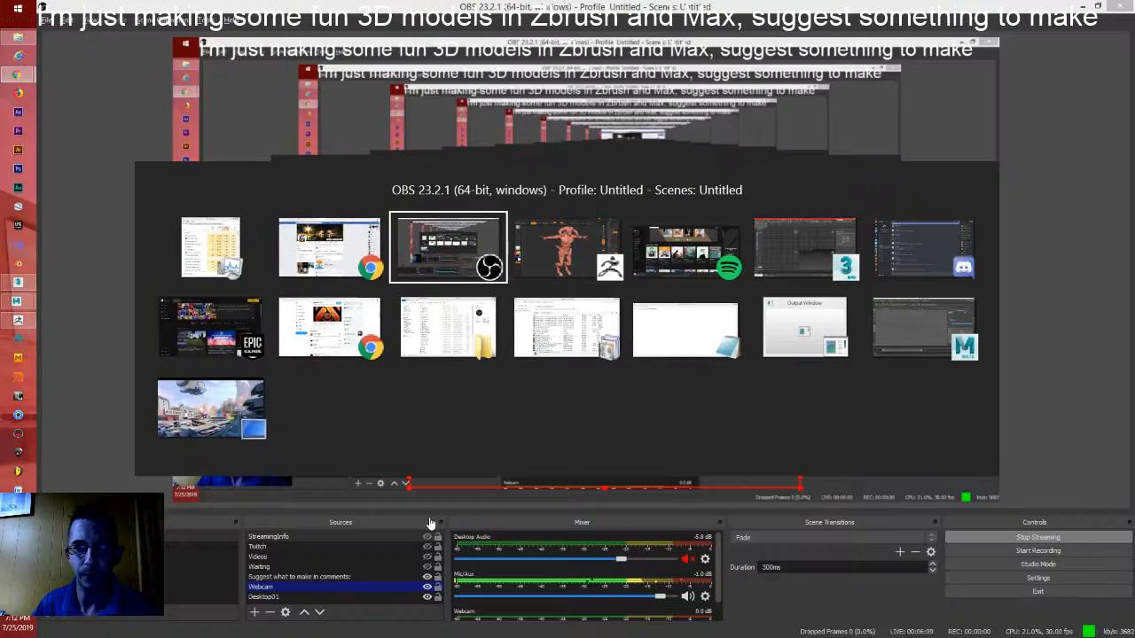
pyautogui.hotkey('alt', 'Tab')
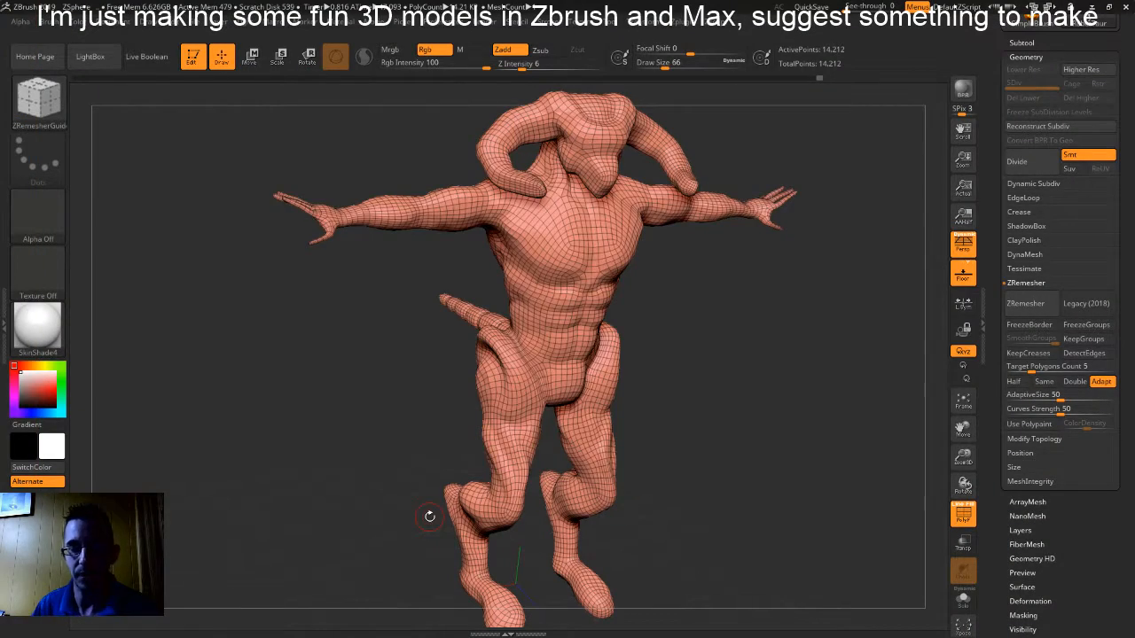
pyautogui.moveTo(760, 380); pyautogui.dragTo(784, 278)
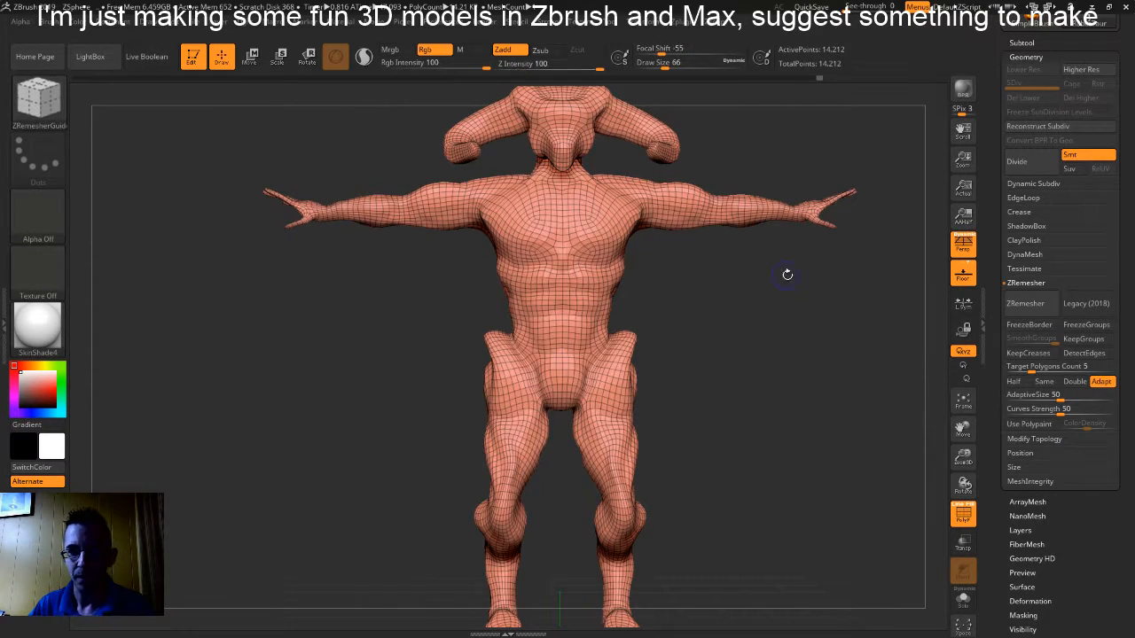
pyautogui.keyDown('alt'); pyautogui.moveTo(768, 448); pyautogui.dragTo(713, 400, button='right'); pyautogui.keyUp('alt')
pyautogui.moveTo(667, 280); pyautogui.dragTo(689, 355)
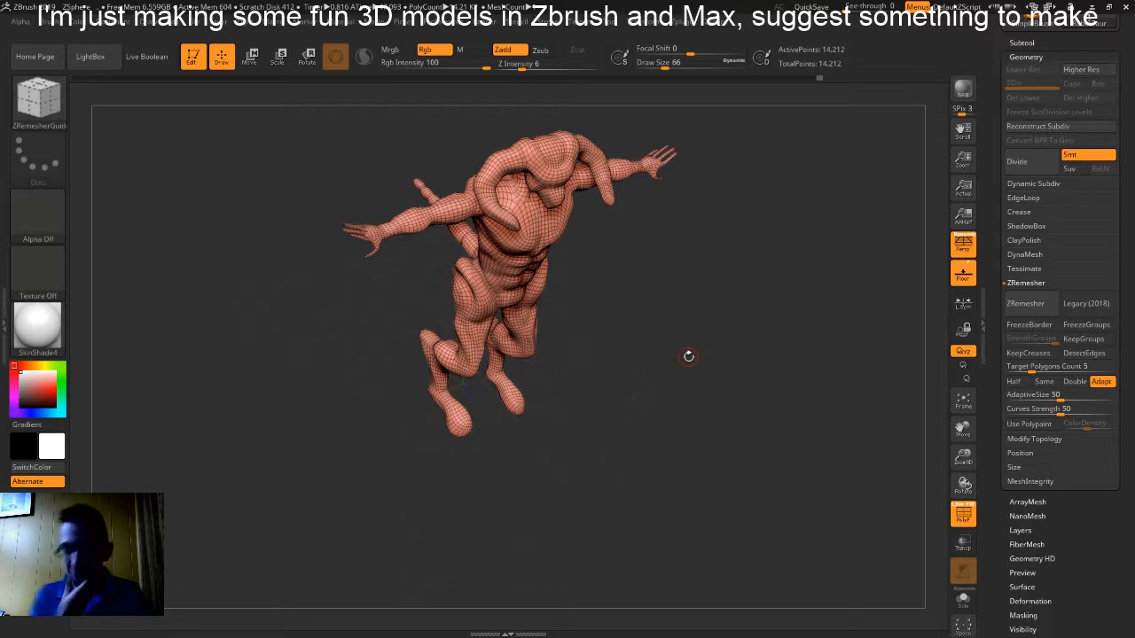
pyautogui.moveTo(620, 325)
pyautogui.mouseDown()
pyautogui.moveTo(646, 274)
pyautogui.moveTo(703, 405)
pyautogui.moveTo(680, 344)
pyautogui.moveTo(803, 375)
pyautogui.moveTo(782, 391)
pyautogui.moveTo(754, 366)
pyautogui.moveTo(786, 373)
pyautogui.moveTo(684, 332)
pyautogui.moveTo(691, 344)
pyautogui.mouseUp()
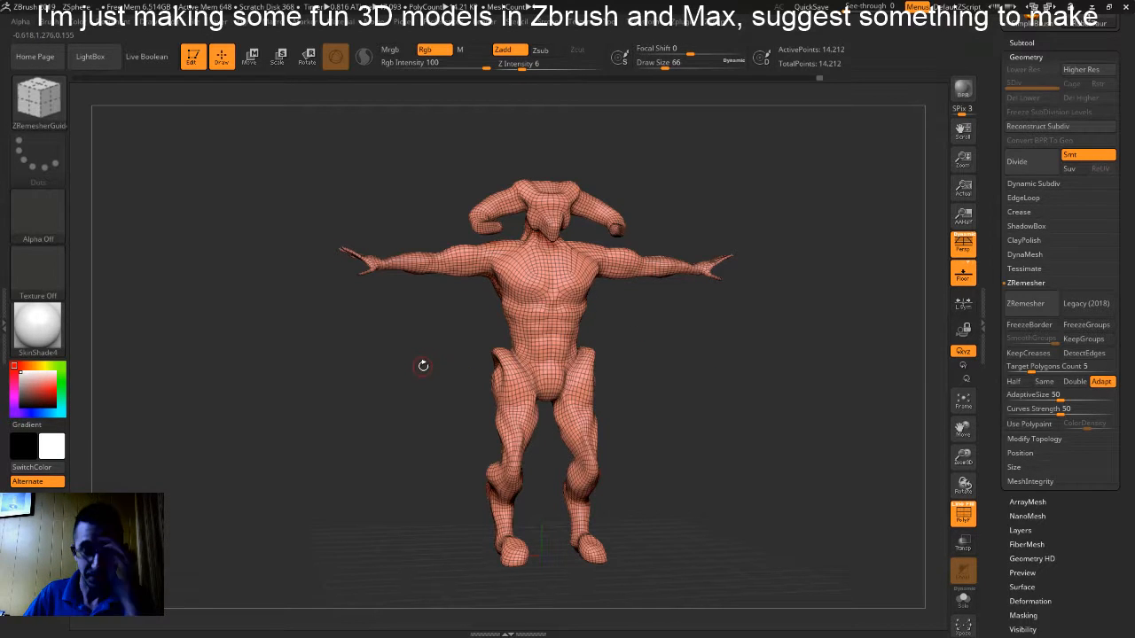
pyautogui.moveTo(430, 354)
pyautogui.mouseDown()
pyautogui.moveTo(388, 379)
pyautogui.moveTo(427, 391)
pyautogui.moveTo(388, 381)
pyautogui.mouseUp()
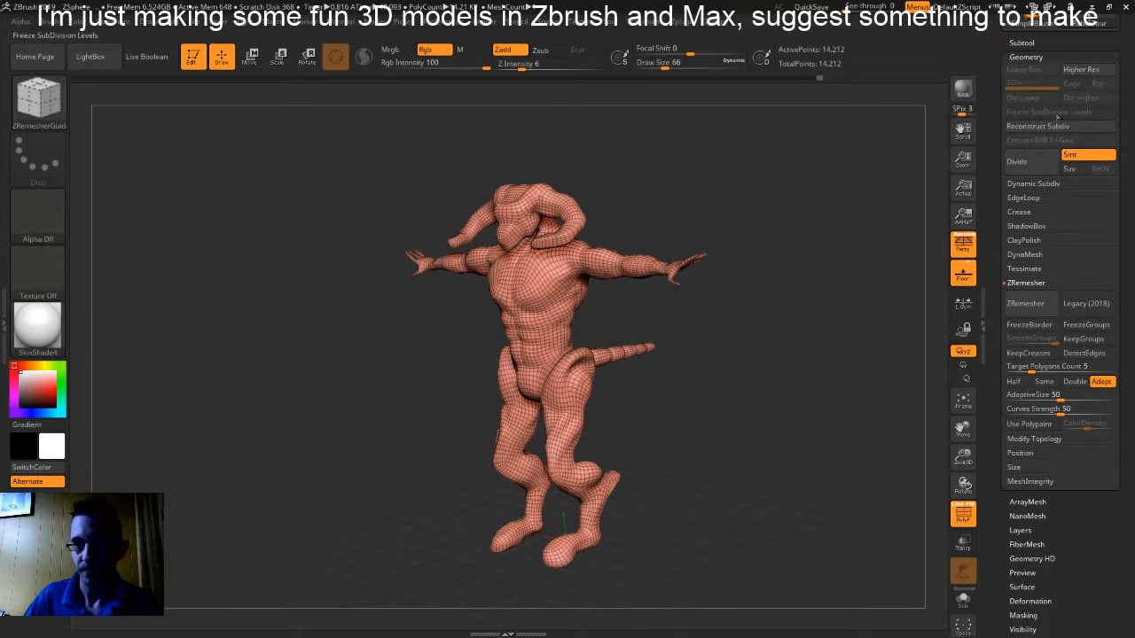
# Start exporting the RobotTaur tool and browse to the Work folder inside Documents
pyautogui.scroll(5, 1034, 270)
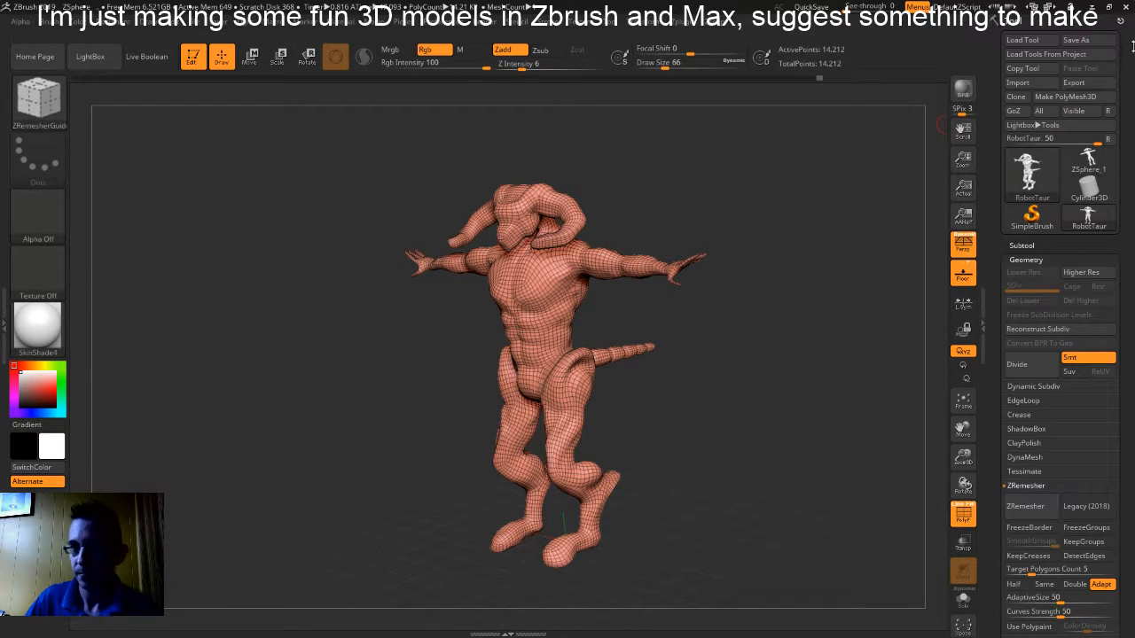
pyautogui.click(1087, 83)
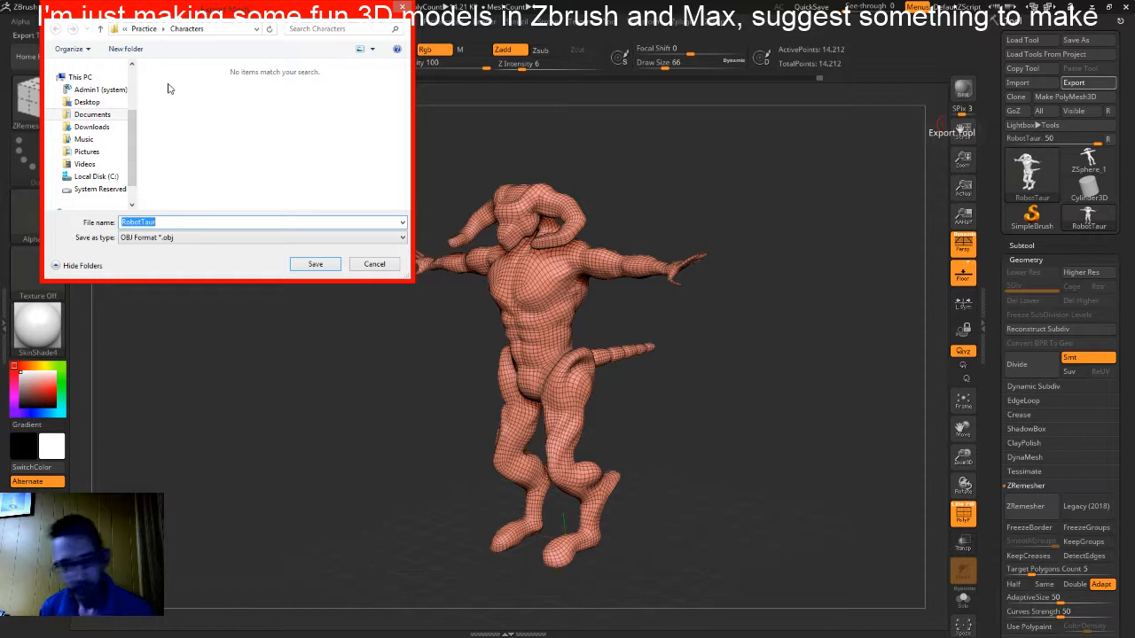
pyautogui.click(93, 114)
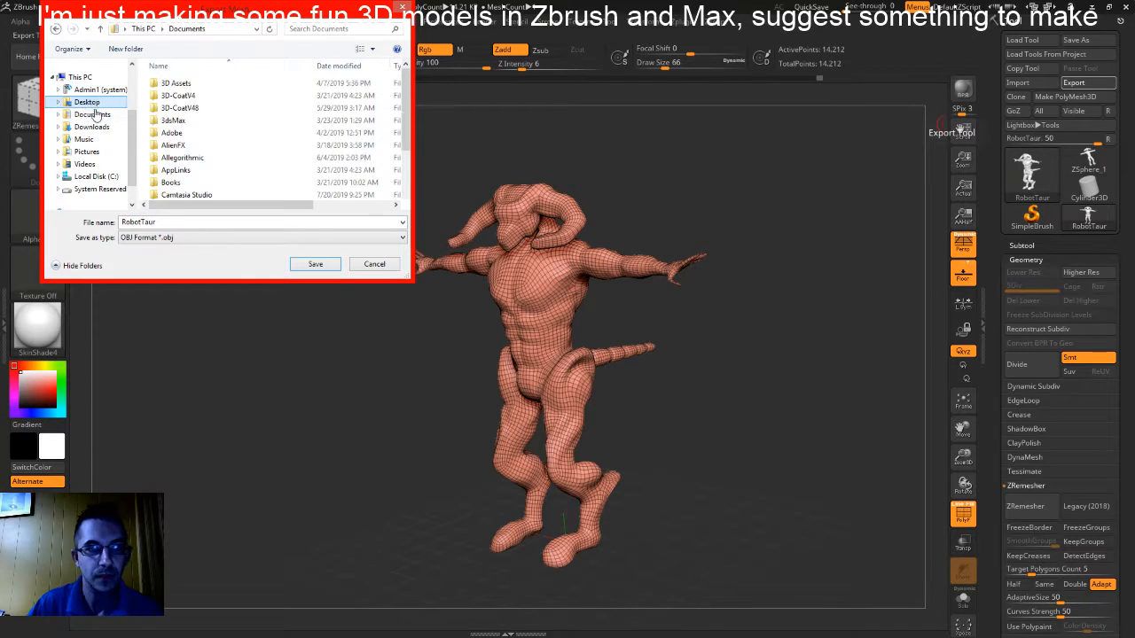
pyautogui.click(87, 102)
pyautogui.click(92, 115)
pyautogui.moveTo(406, 89); pyautogui.dragTo(403, 177)
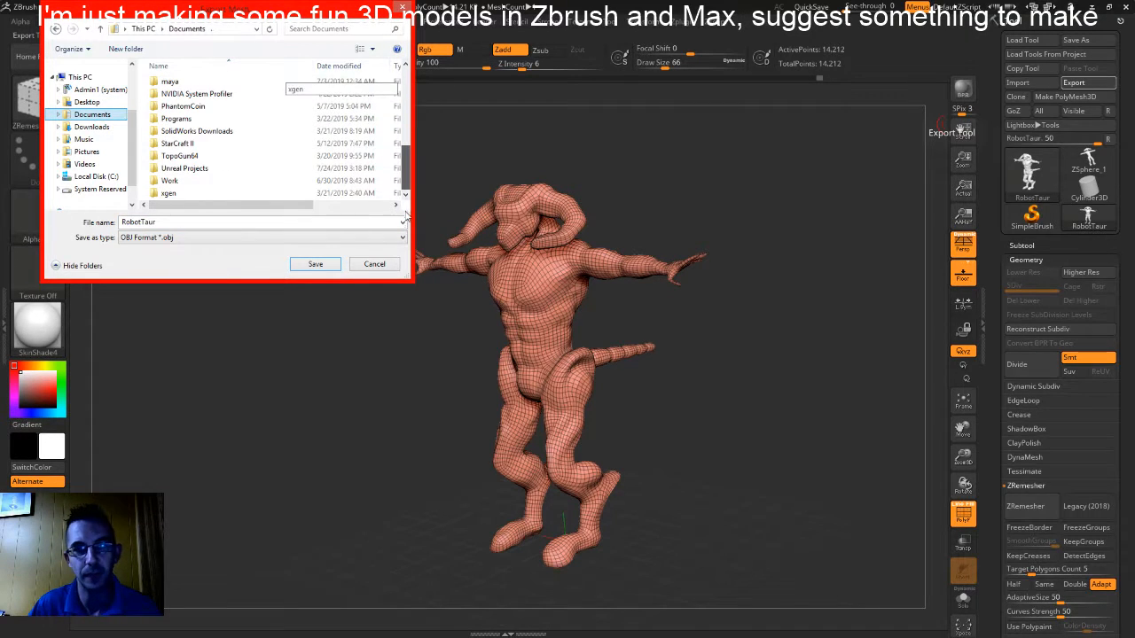
pyautogui.click(186, 182)
pyautogui.doubleClick(186, 182)
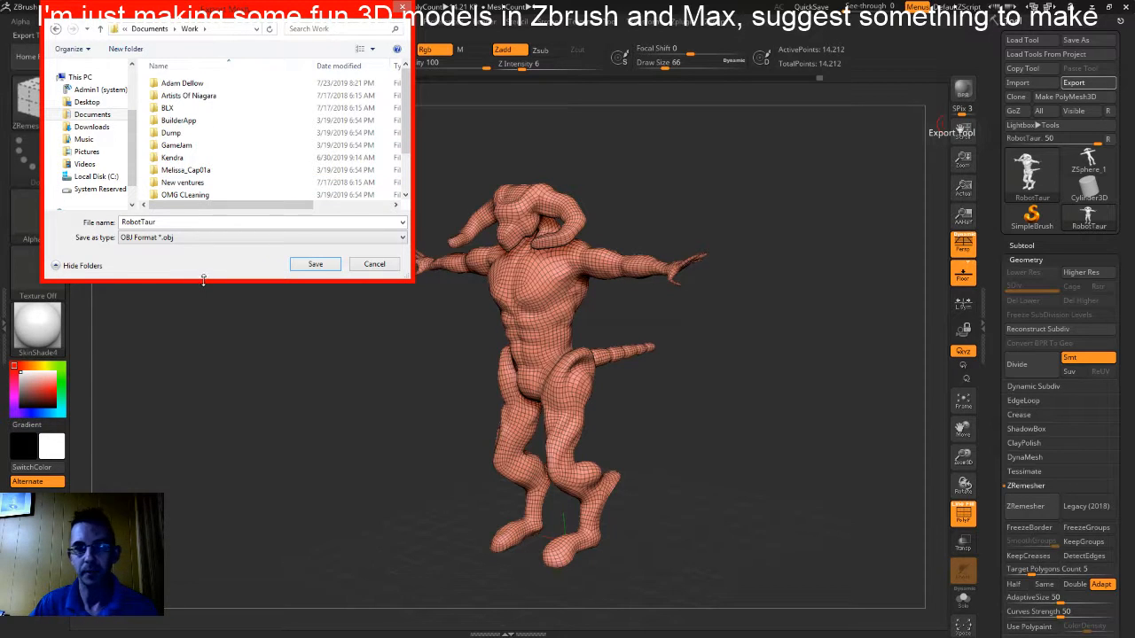
# Name the export file RoboTaraun01, keeping the OBJ format
pyautogui.click(155, 221)
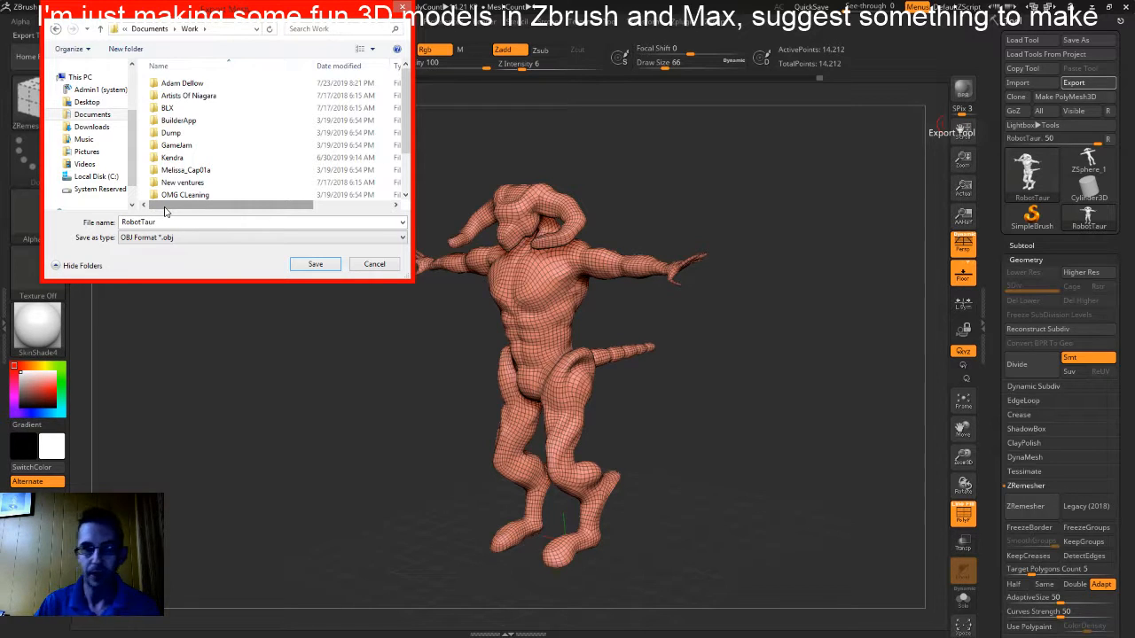
pyautogui.moveTo(407, 114); pyautogui.dragTo(408, 146)
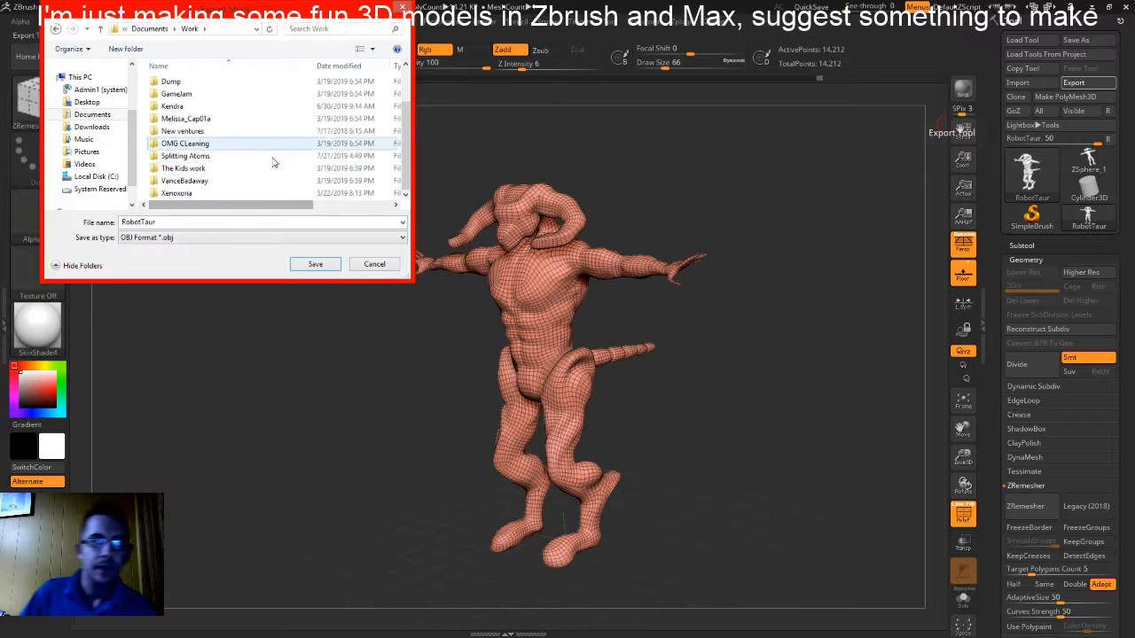
pyautogui.doubleClick(180, 223)
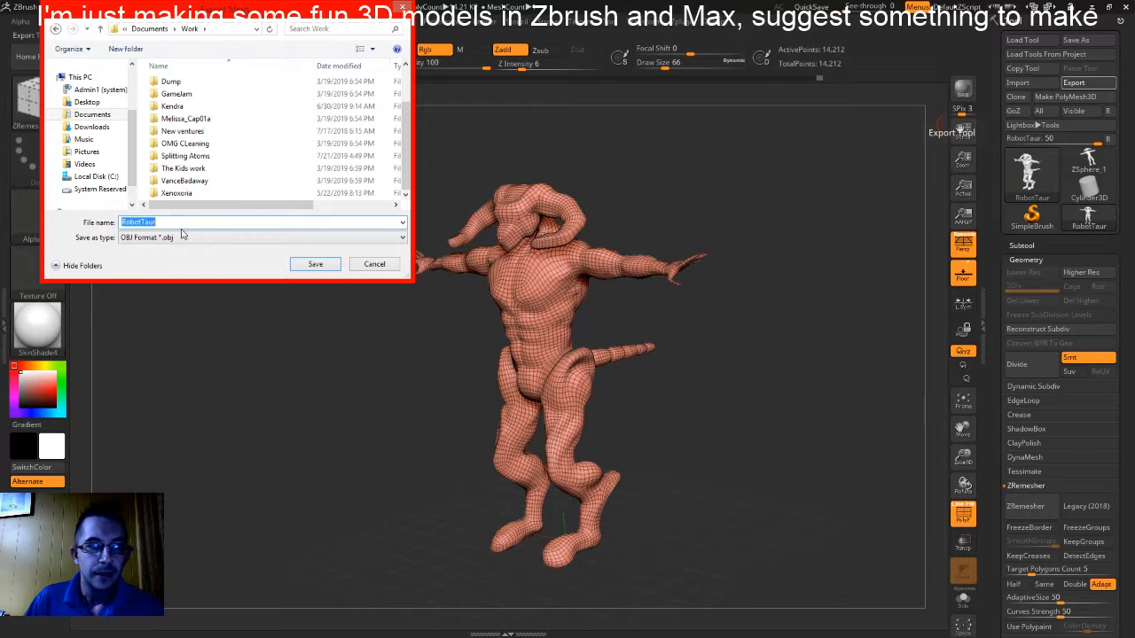
pyautogui.click(186, 224)
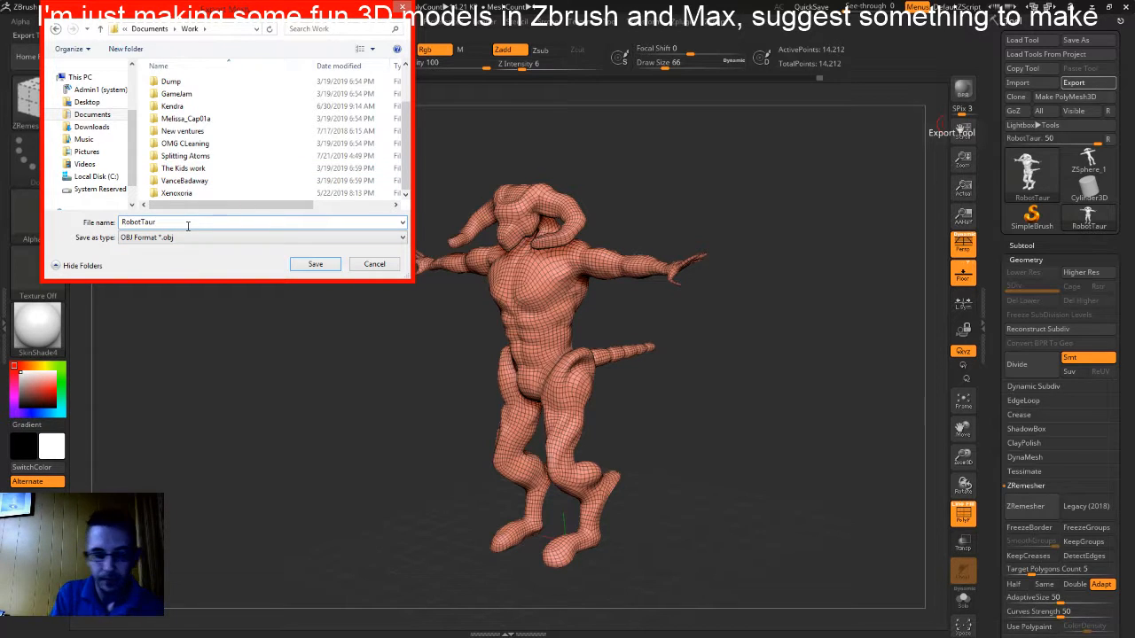
pyautogui.write('en')
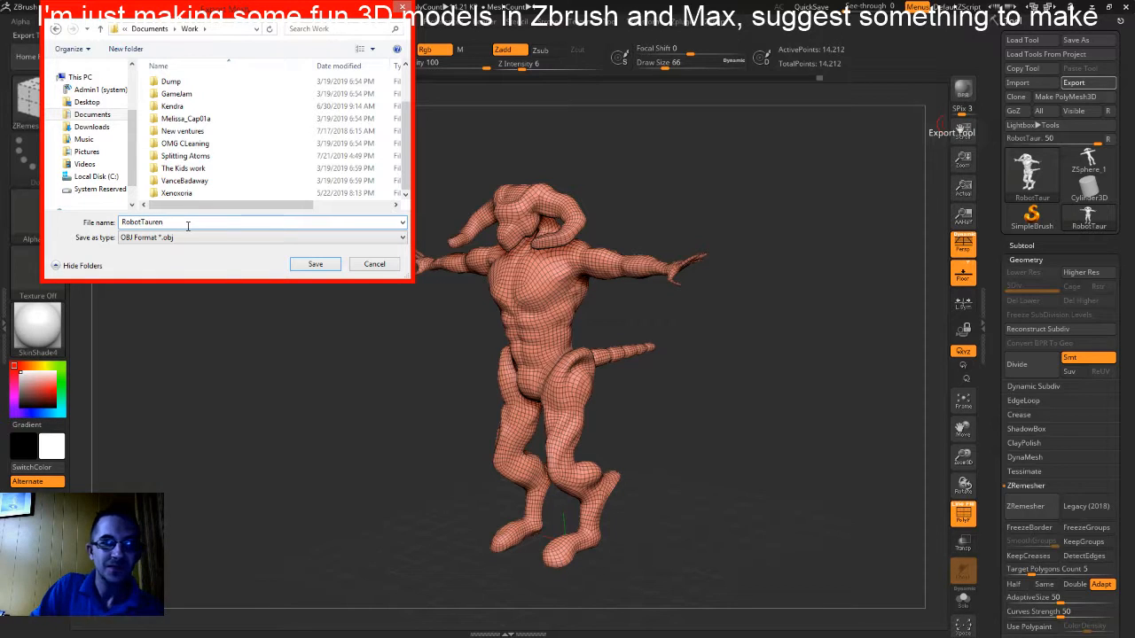
pyautogui.press('BackSpace')
pyautogui.press('BackSpace')
pyautogui.press('BackSpace')
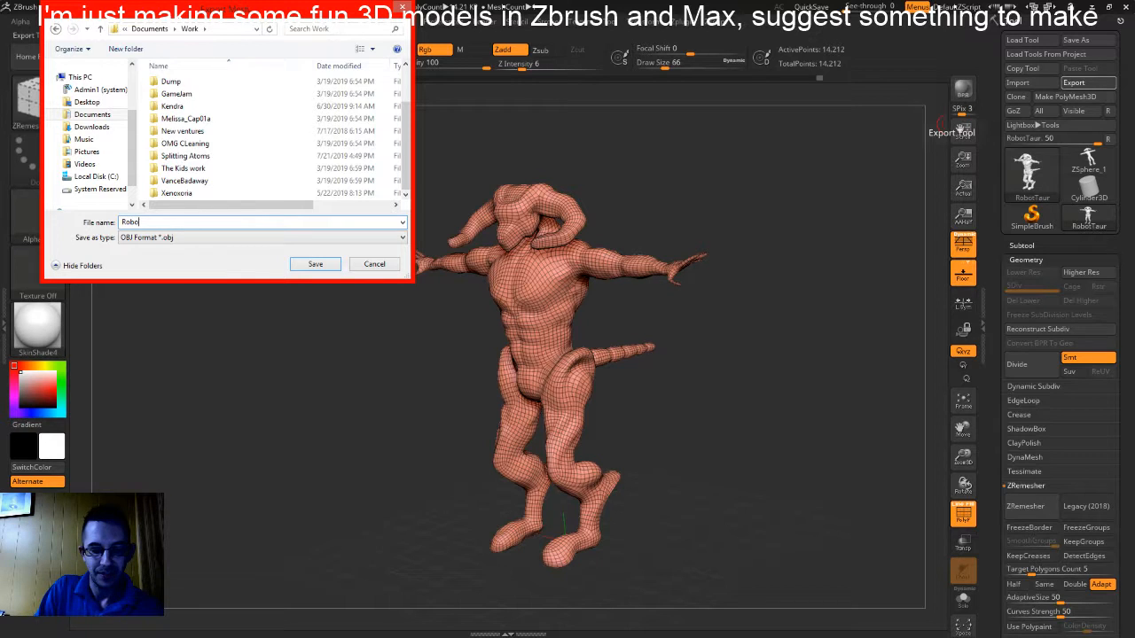
pyautogui.press('BackSpace')
pyautogui.press('BackSpace')
pyautogui.press('BackSpace')
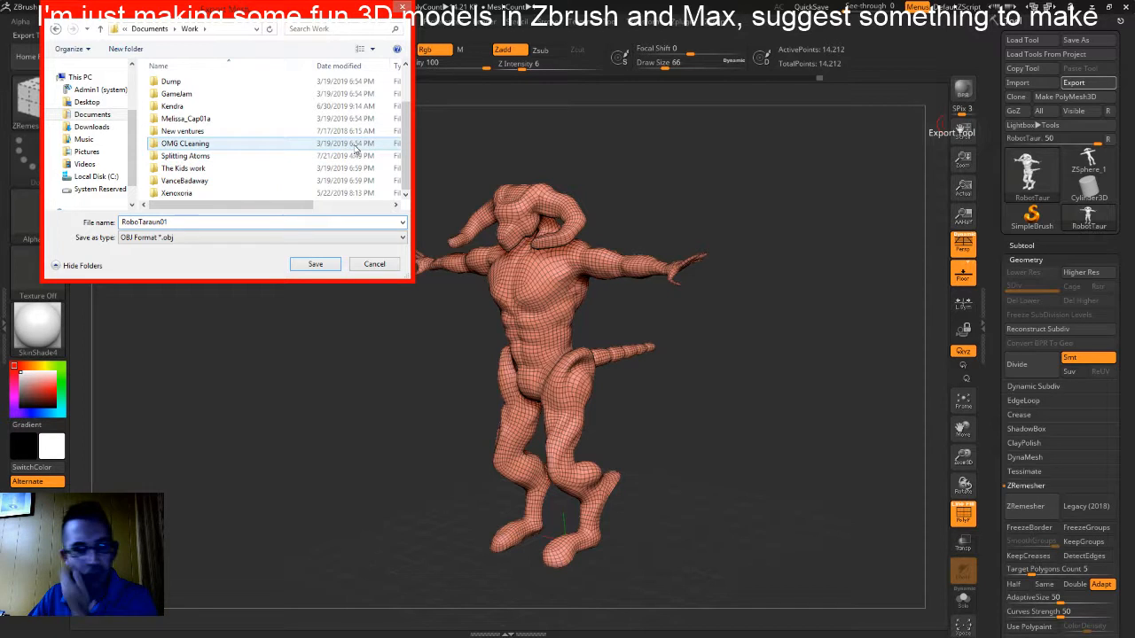
# Save the OBJ export in the Research subfolder of the artist's personal folder within Work
pyautogui.moveTo(406, 138); pyautogui.dragTo(411, 89)
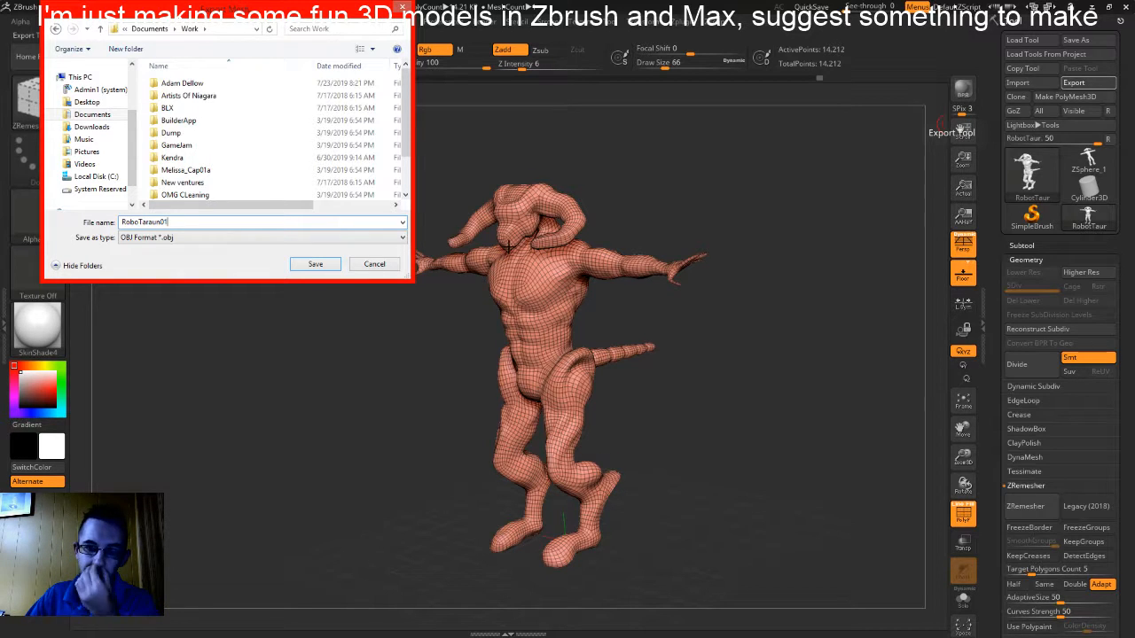
pyautogui.moveTo(404, 107); pyautogui.dragTo(409, 85)
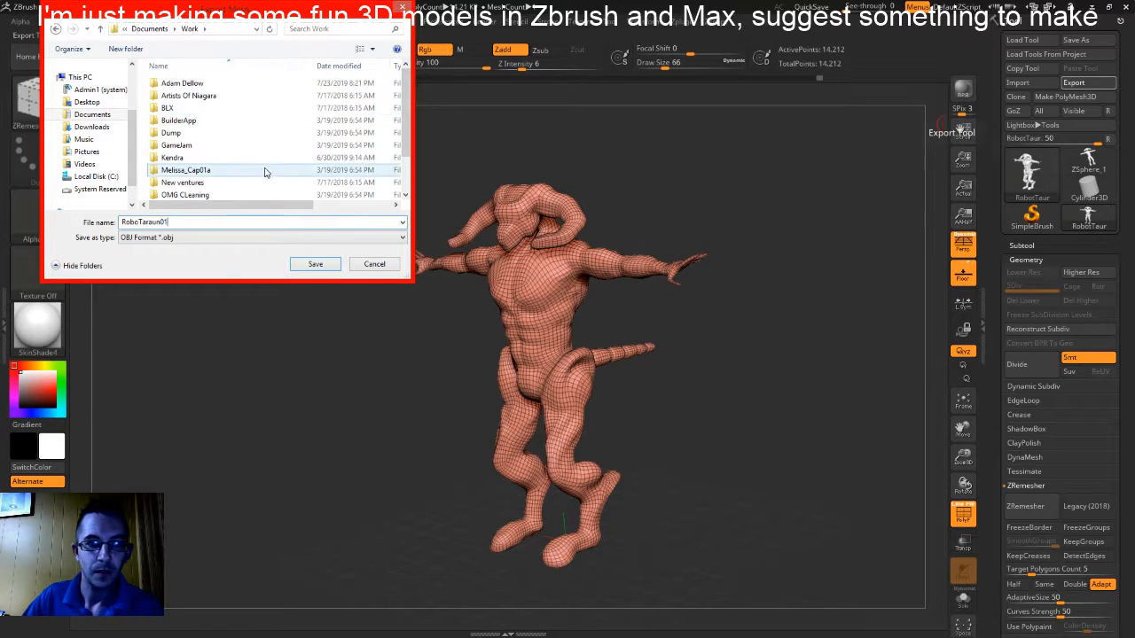
pyautogui.scroll(-2, 401, 161)
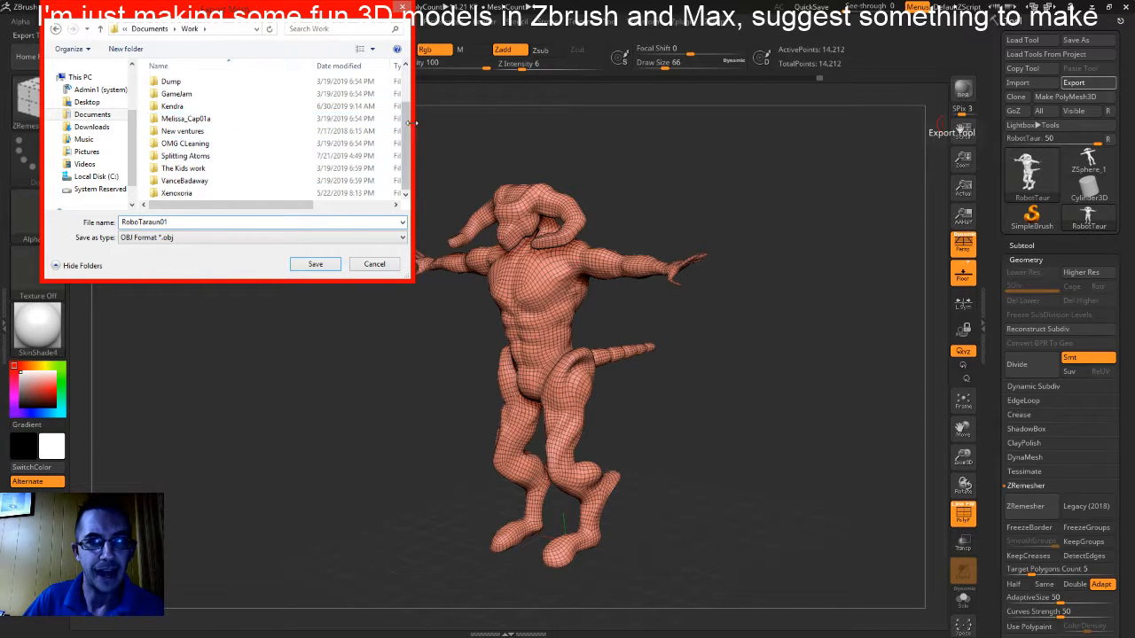
pyautogui.scroll(2, 330, 121)
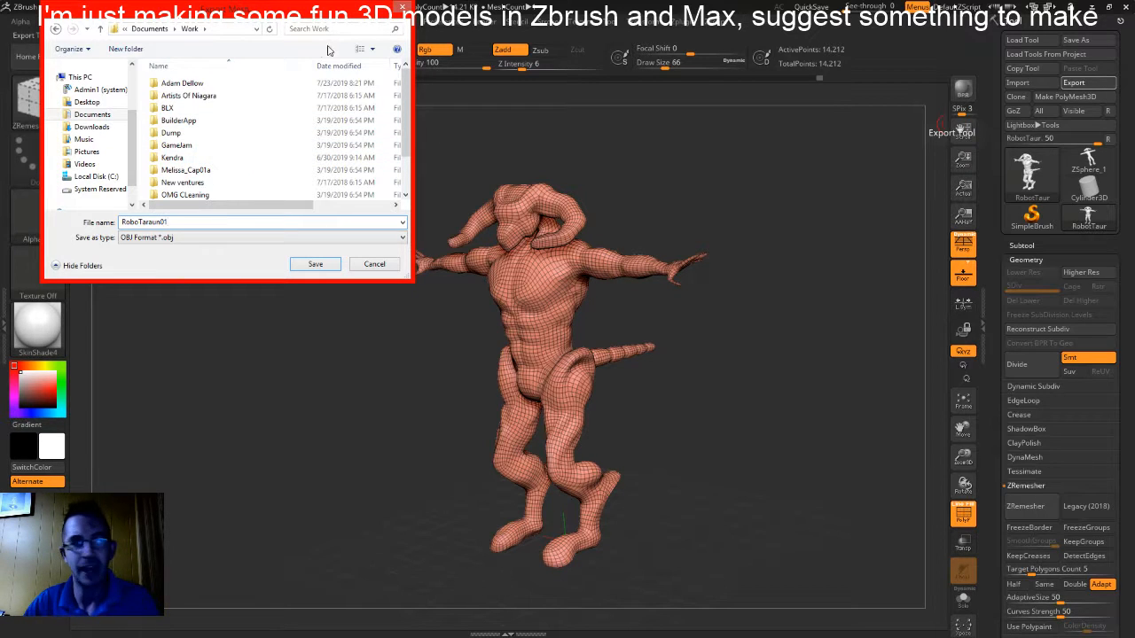
pyautogui.scroll(-2, 408, 97)
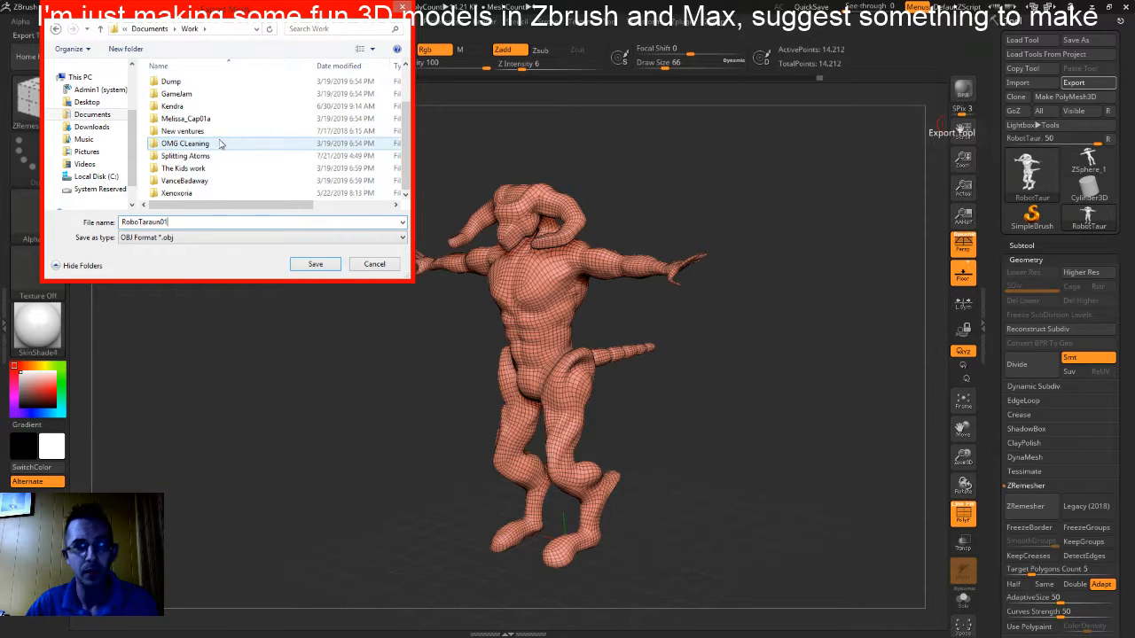
pyautogui.moveTo(406, 133); pyautogui.dragTo(417, 71)
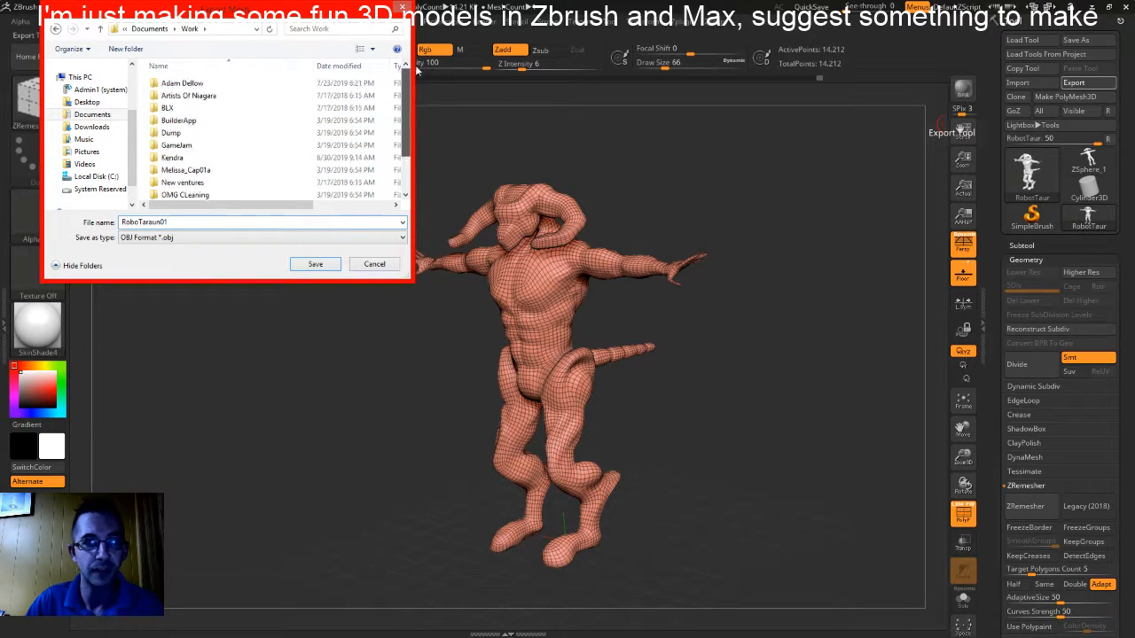
pyautogui.doubleClick(238, 83)
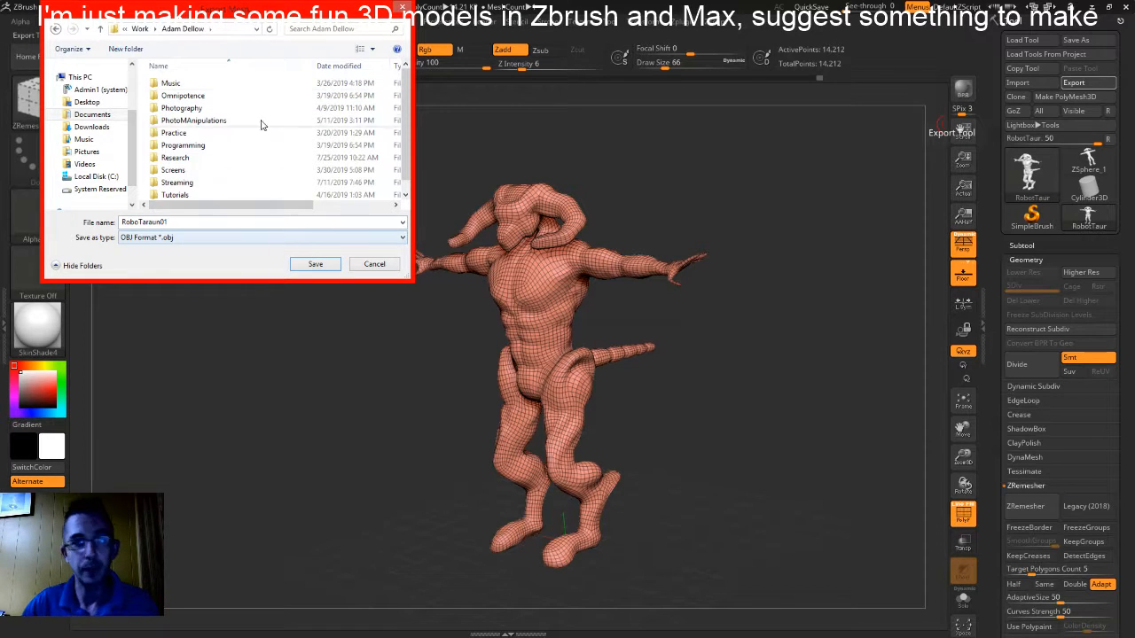
pyautogui.doubleClick(203, 157)
pyautogui.click(316, 264)
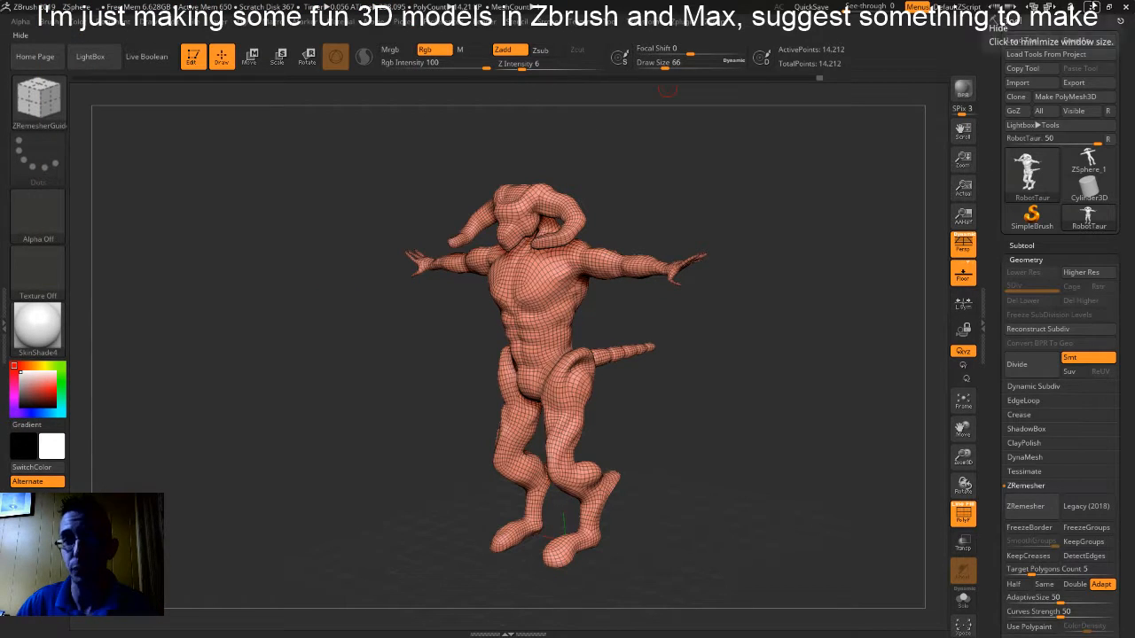
# Minimize ZBrush and switch to the empty 3ds Max scene
pyautogui.click(1092, 6)
pyautogui.hotkey('alt', 'Tab')
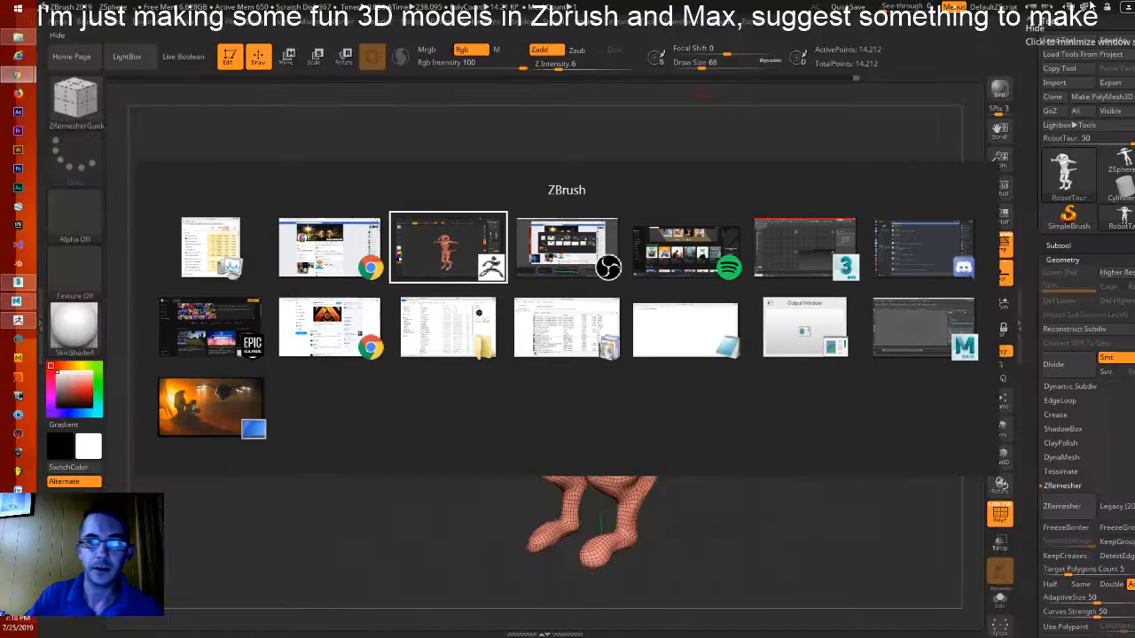
pyautogui.hotkey('alt', 'Tab')
pyautogui.hotkey('alt', 'Tab')
pyautogui.hotkey('alt', 'Tab')
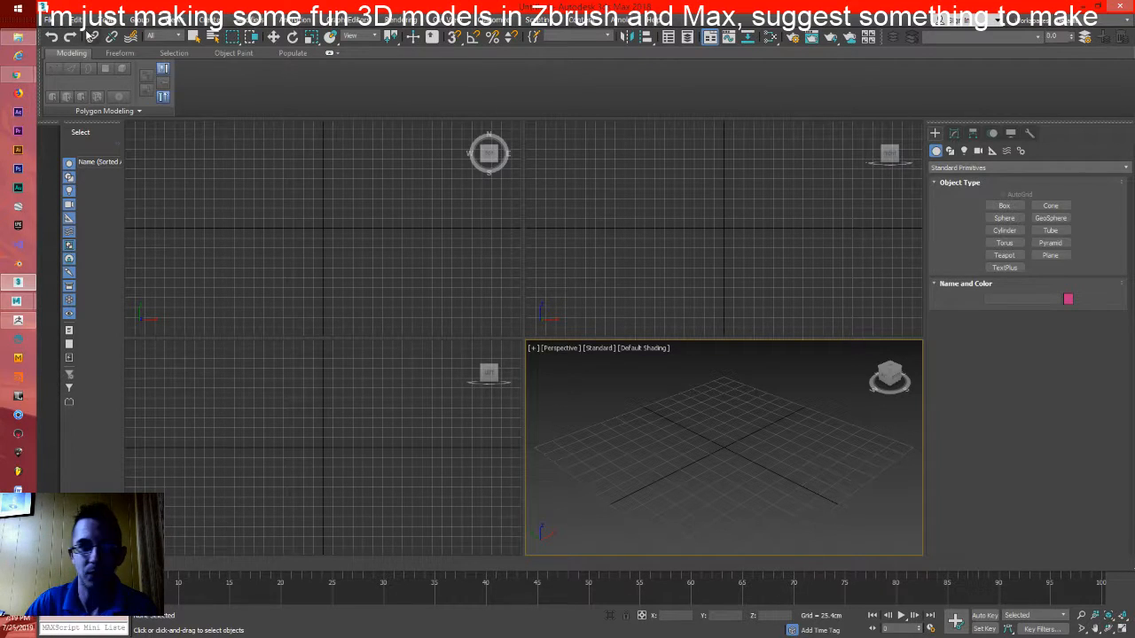
# Start importing a file into the scene and browse to the Documents library
pyautogui.click(51, 22)
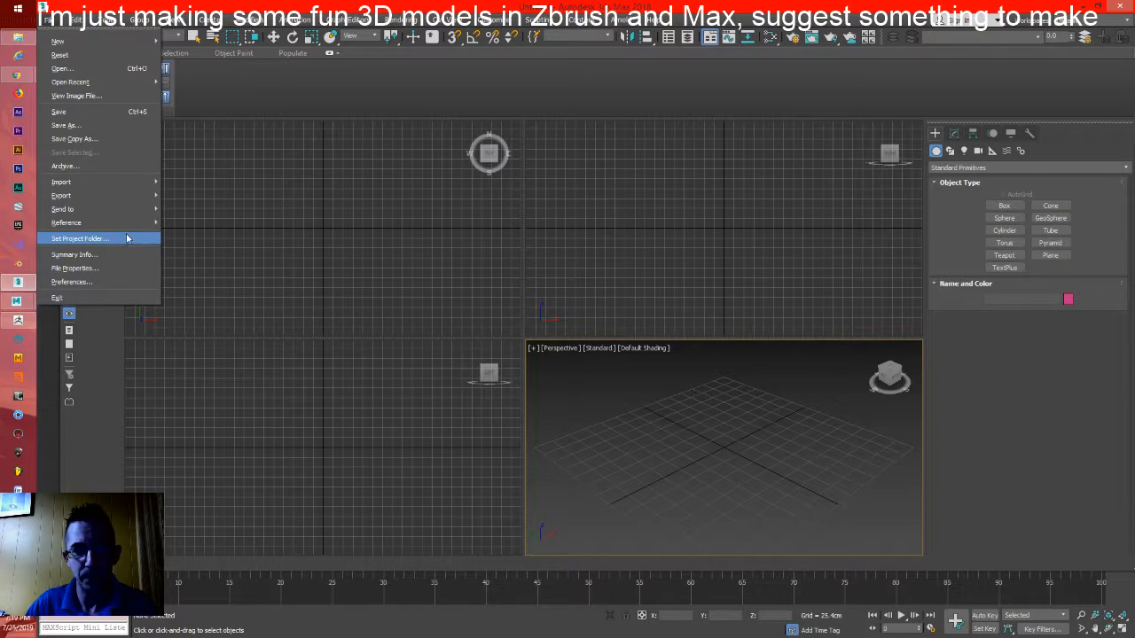
pyautogui.moveTo(128, 183)
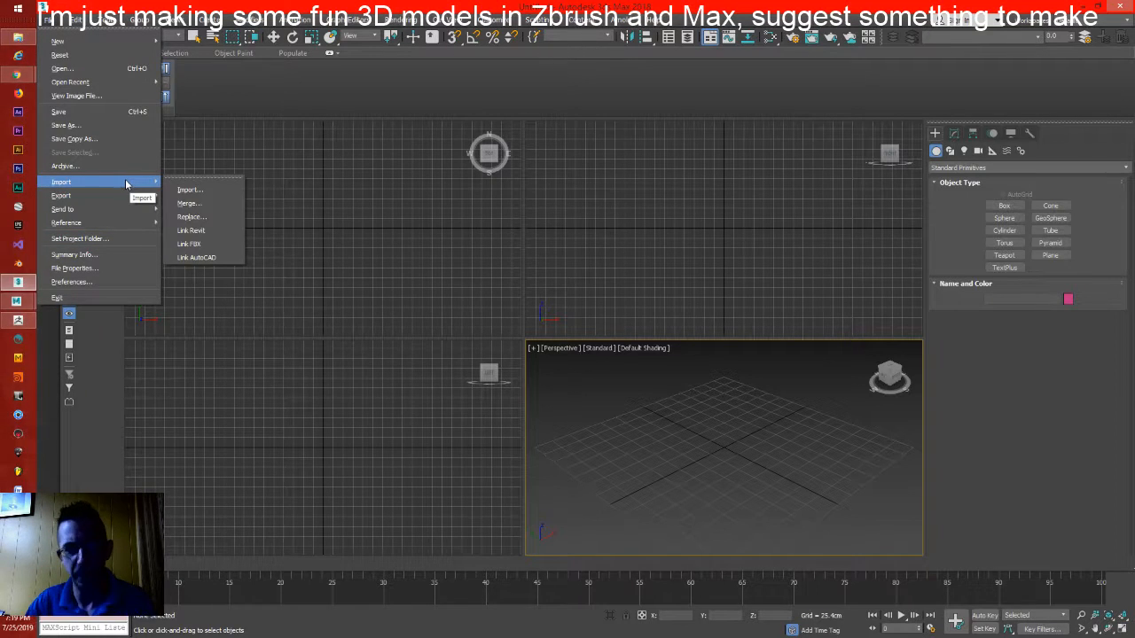
pyautogui.click(195, 190)
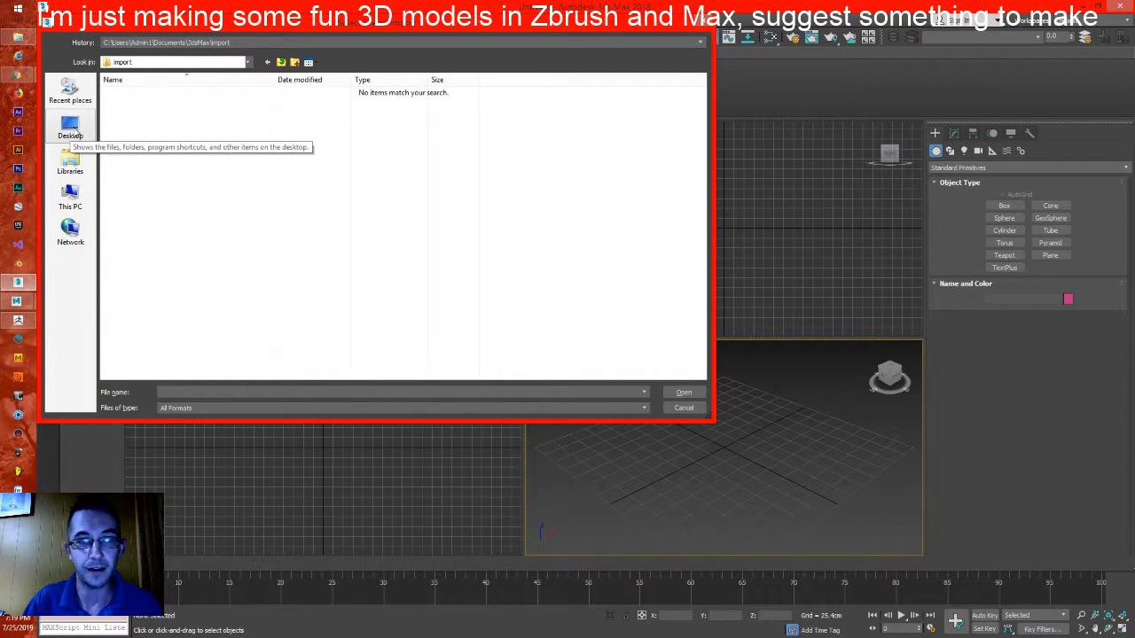
pyautogui.click(74, 131)
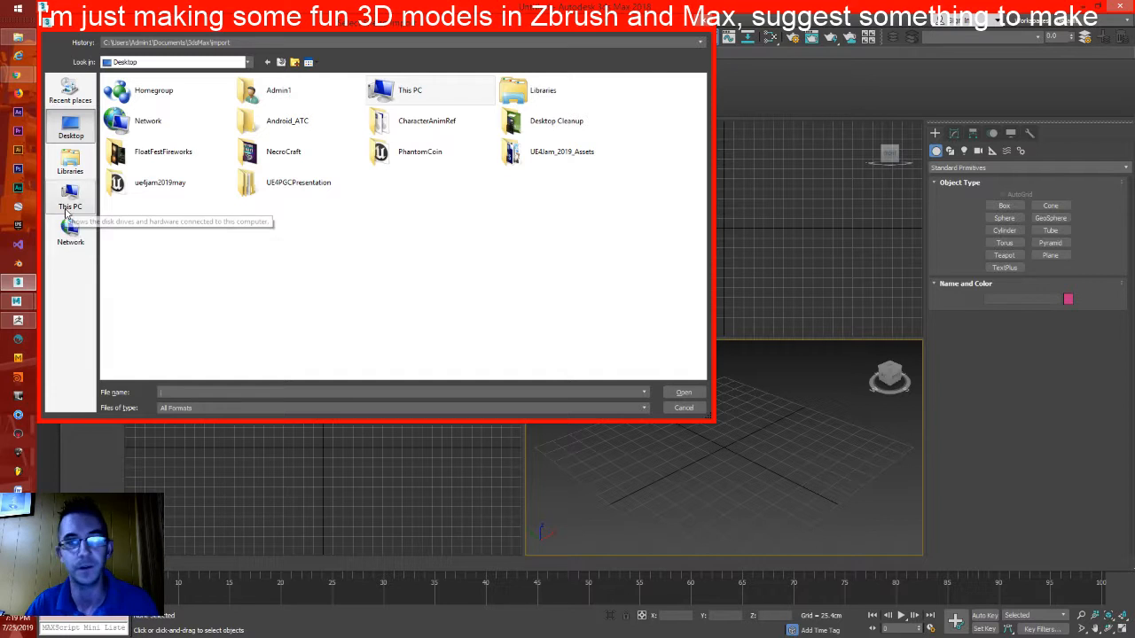
pyautogui.click(70, 161)
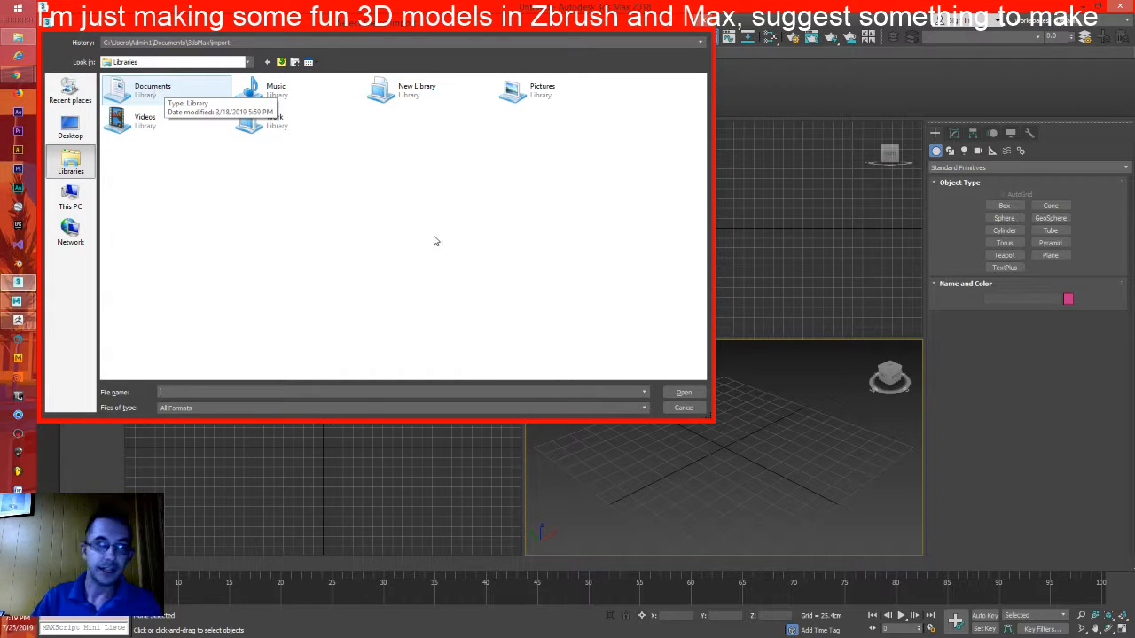
pyautogui.doubleClick(201, 95)
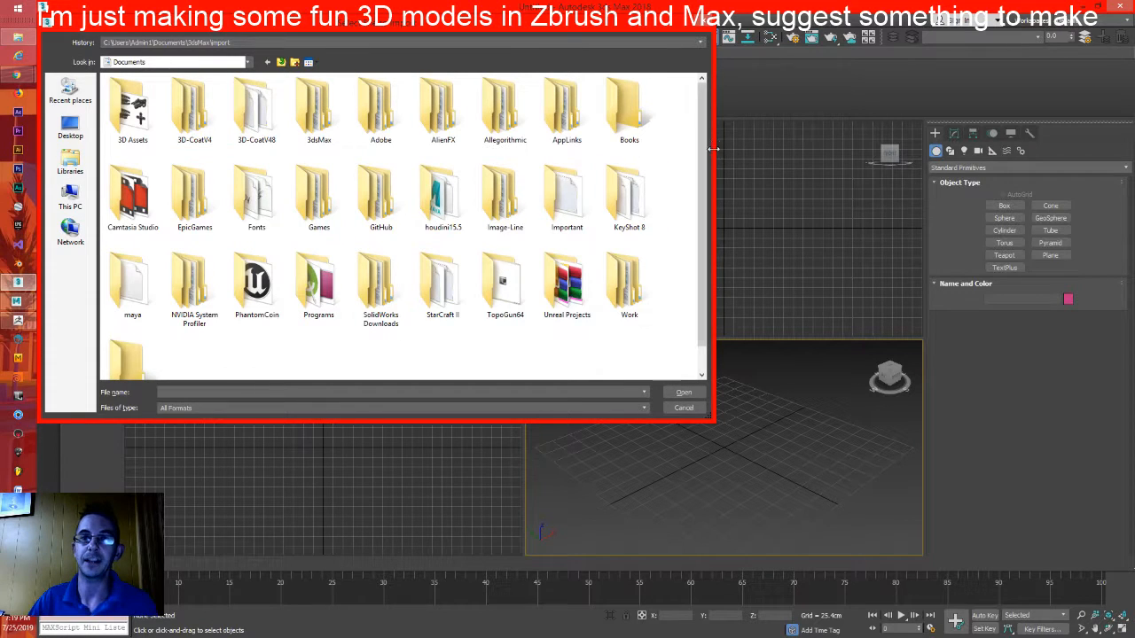
# Open the artist's personal folder inside the Work folder of Documents
pyautogui.scroll(-1, 665, 206)
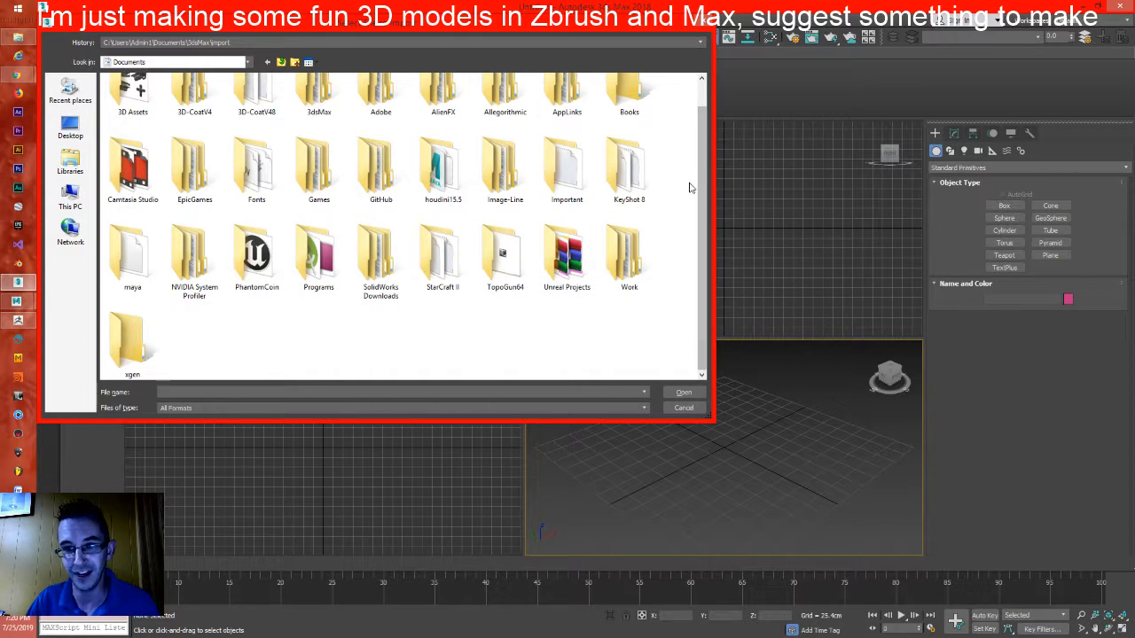
pyautogui.scroll(1, 707, 203)
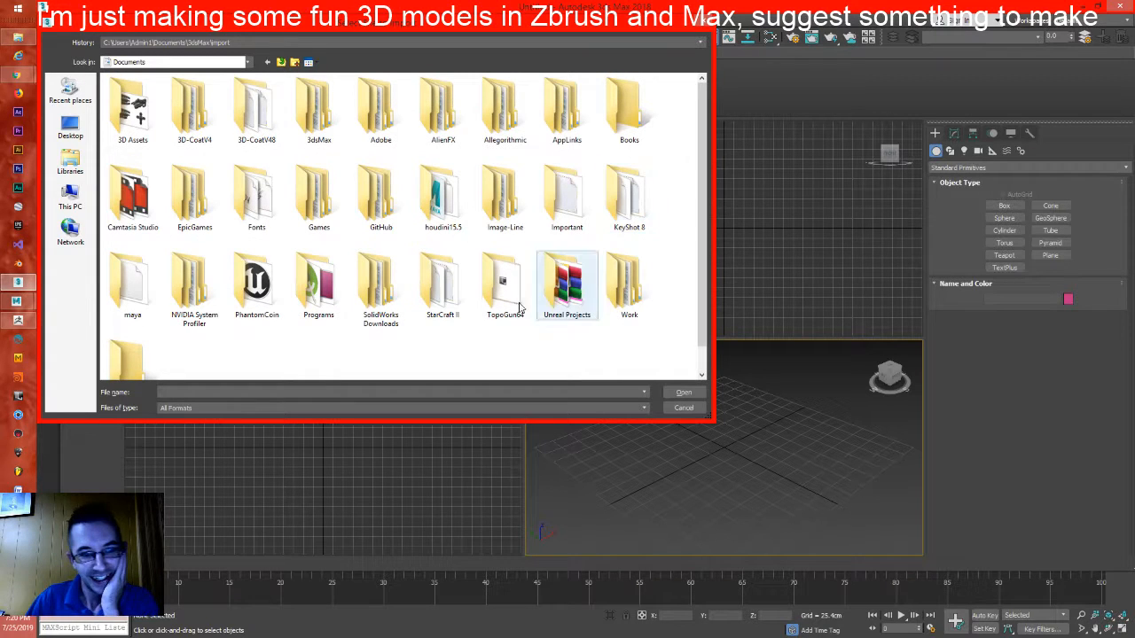
pyautogui.scroll(-1, 703, 290)
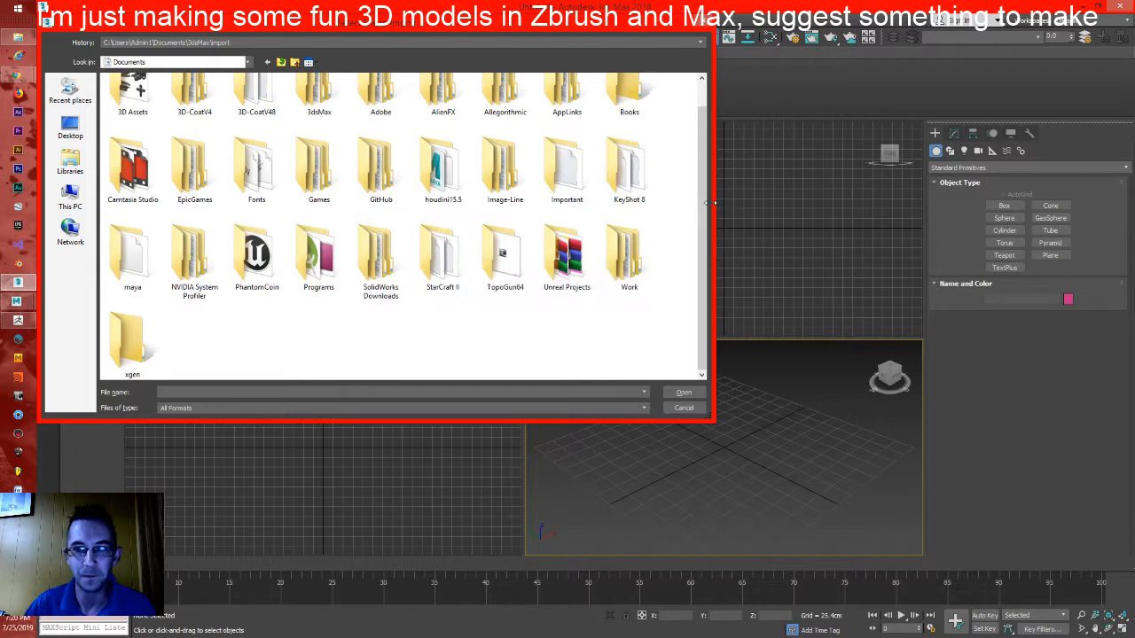
pyautogui.scroll(1, 702, 190)
pyautogui.scroll(1, 703, 191)
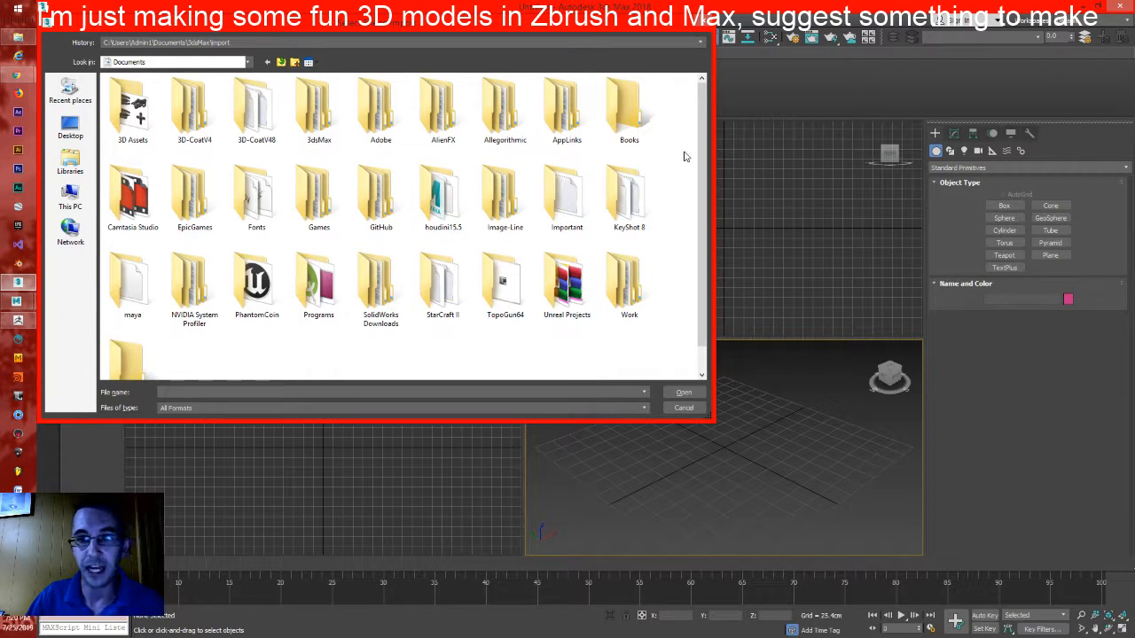
pyautogui.scroll(-1, 678, 260)
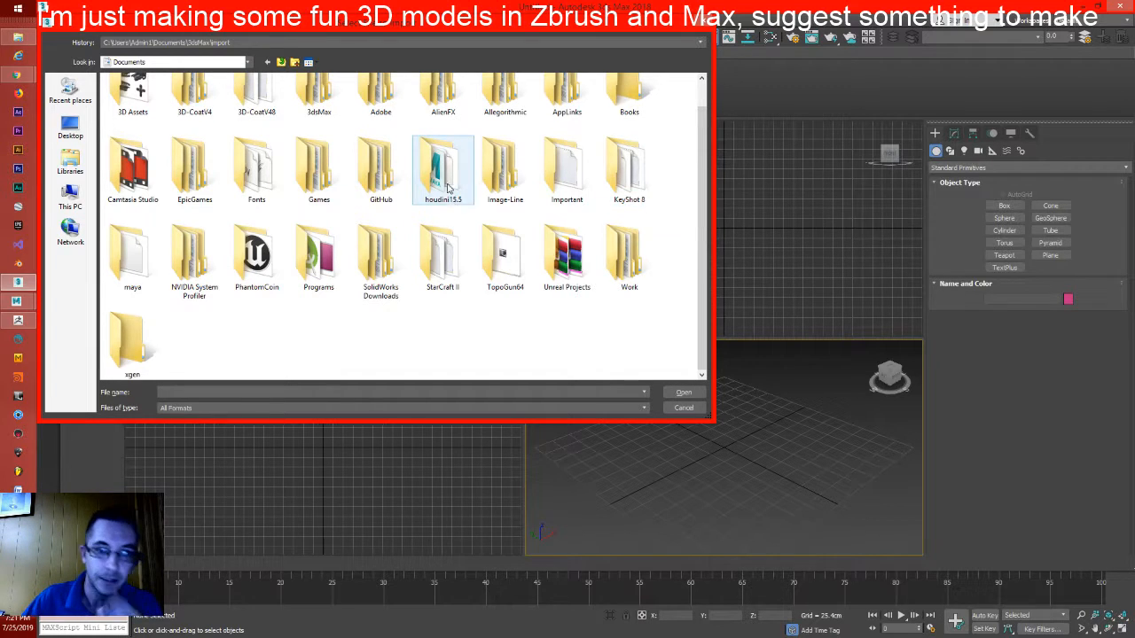
pyautogui.doubleClick(626, 257)
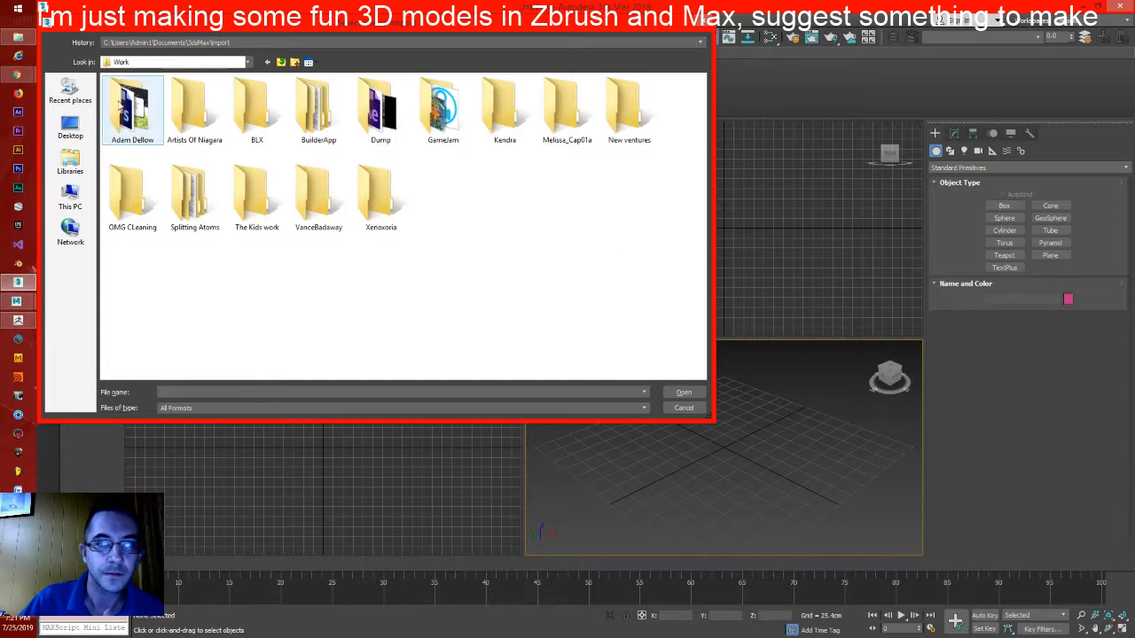
pyautogui.doubleClick(131, 110)
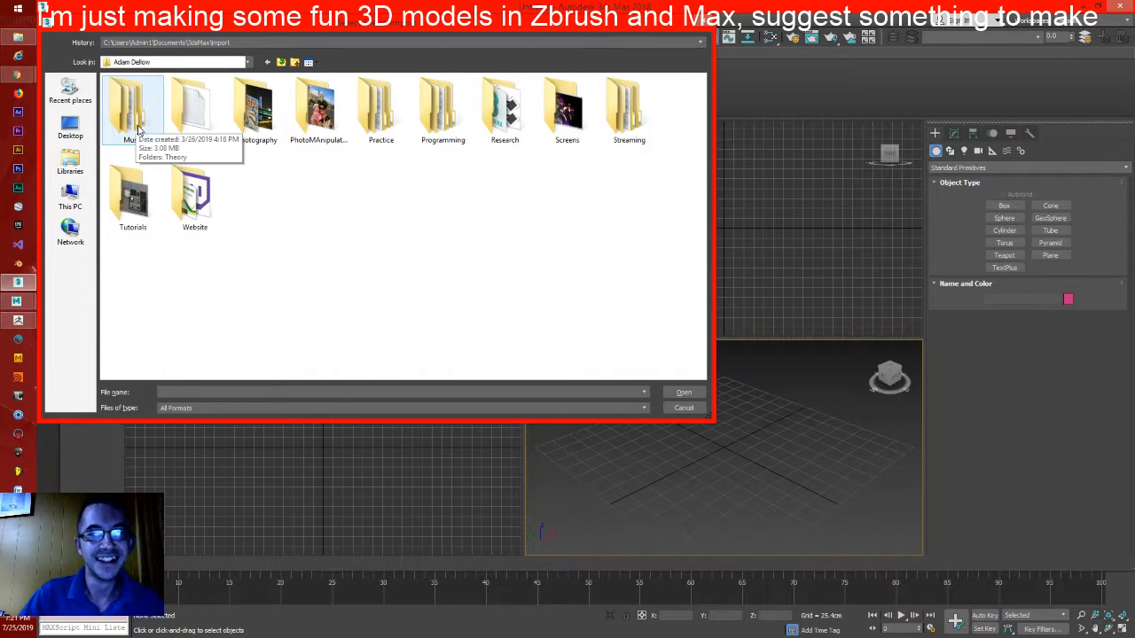
pyautogui.click(196, 183)
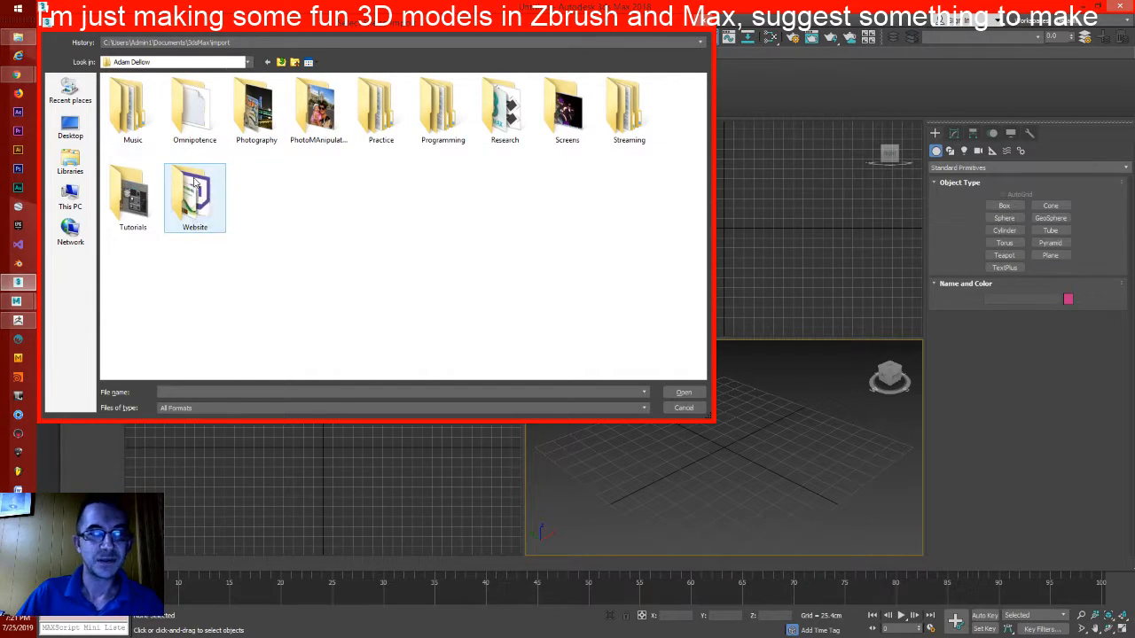
pyautogui.doubleClick(196, 183)
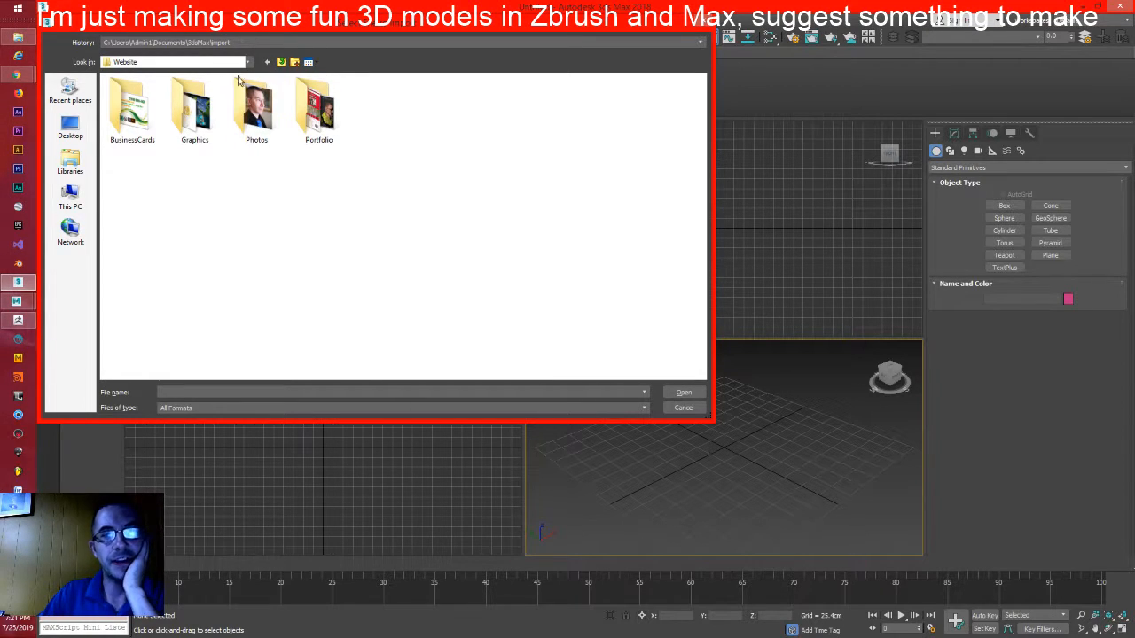
pyautogui.click(281, 62)
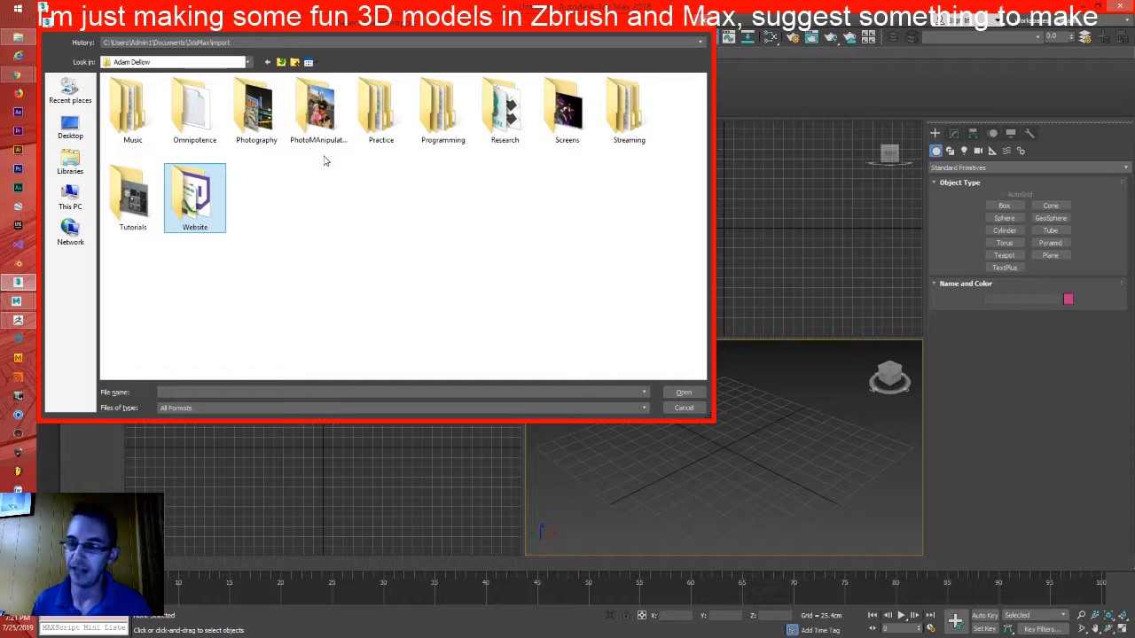
# Import the RoboTaraun01 OBJ file from the Research folder, keeping the default OBJ import options
pyautogui.doubleClick(504, 113)
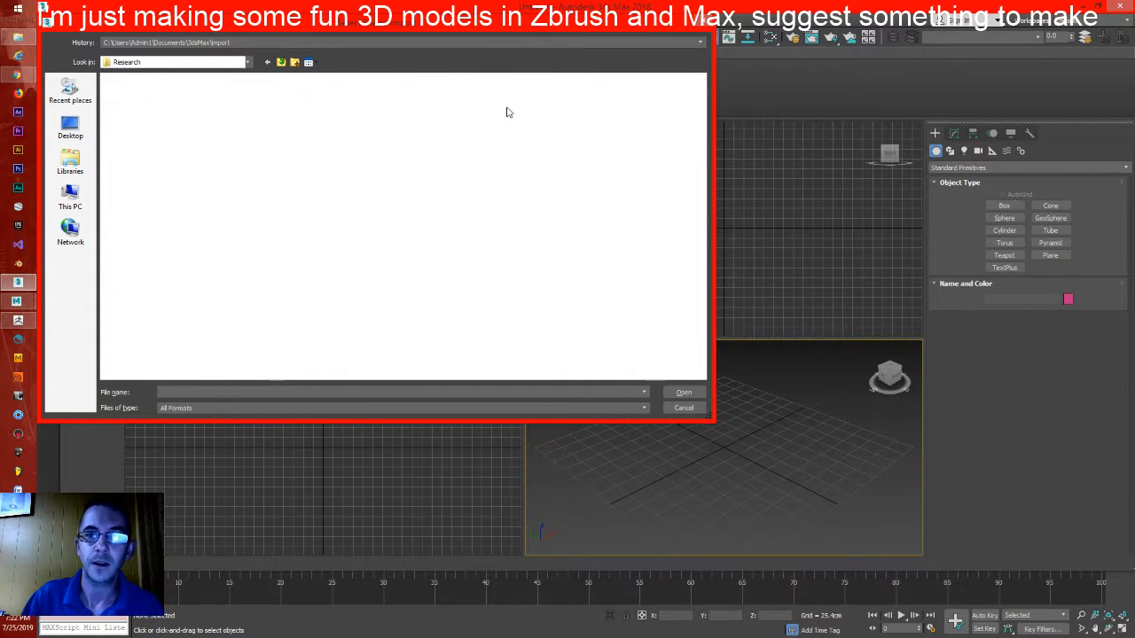
pyautogui.click(133, 109)
pyautogui.click(683, 392)
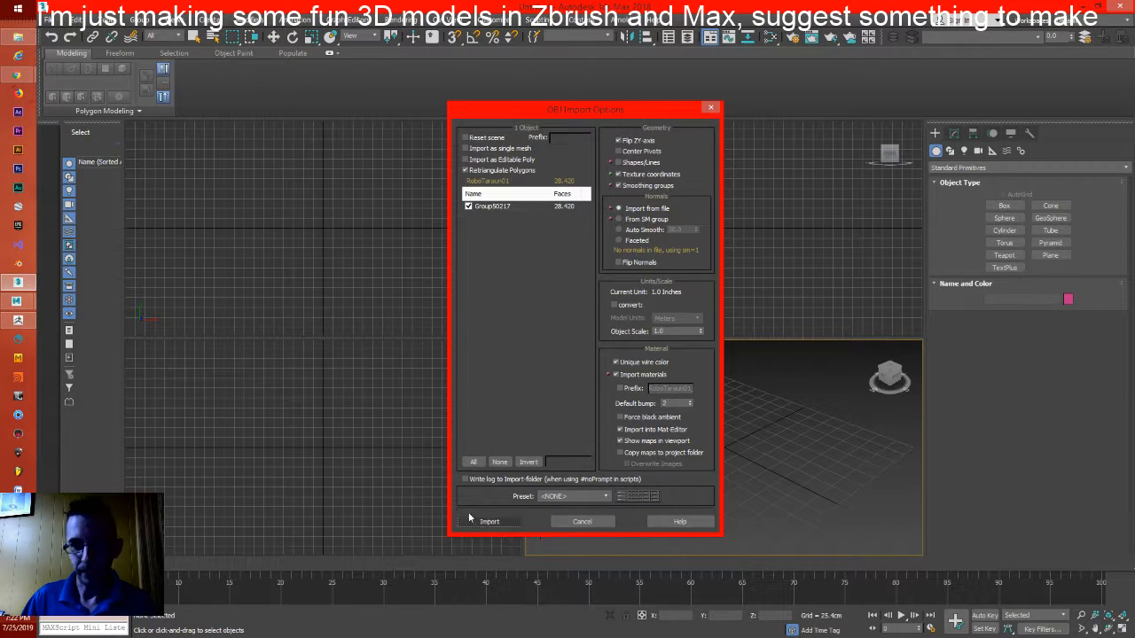
pyautogui.click(493, 527)
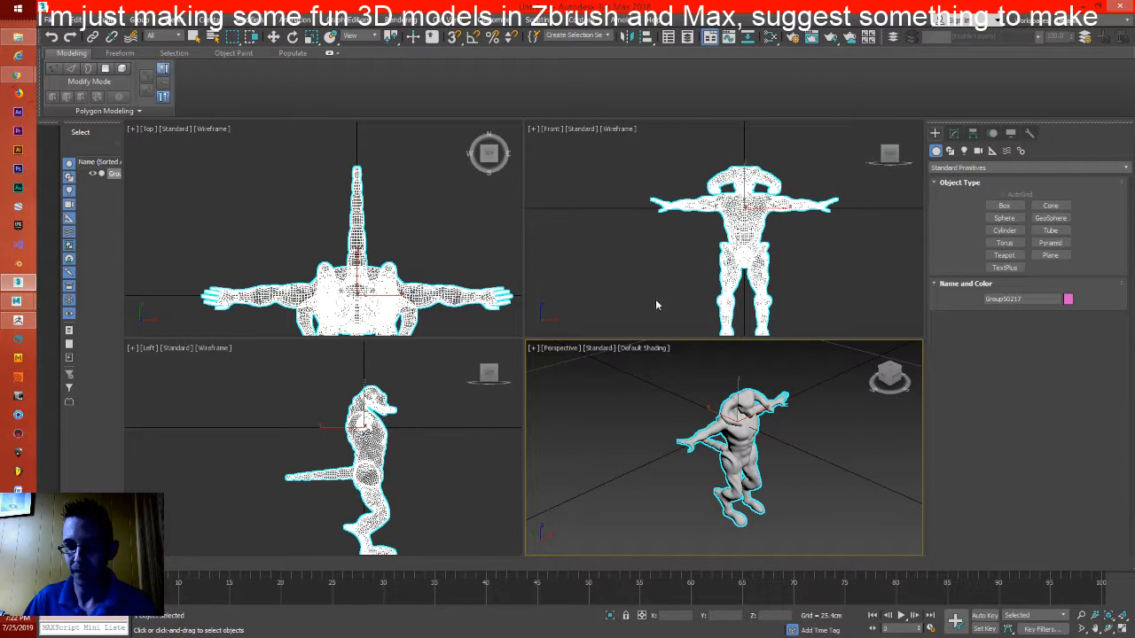
# Maximize the Perspective viewport, select seven edge loops around the character's left thigh, and leave edge editing
pyautogui.press('w')
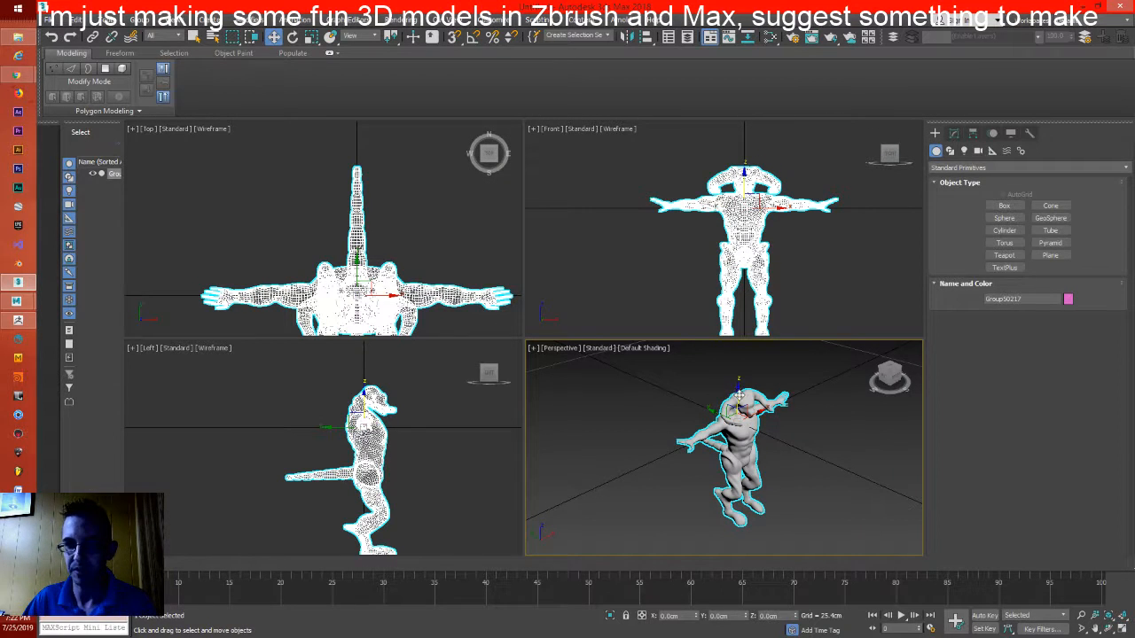
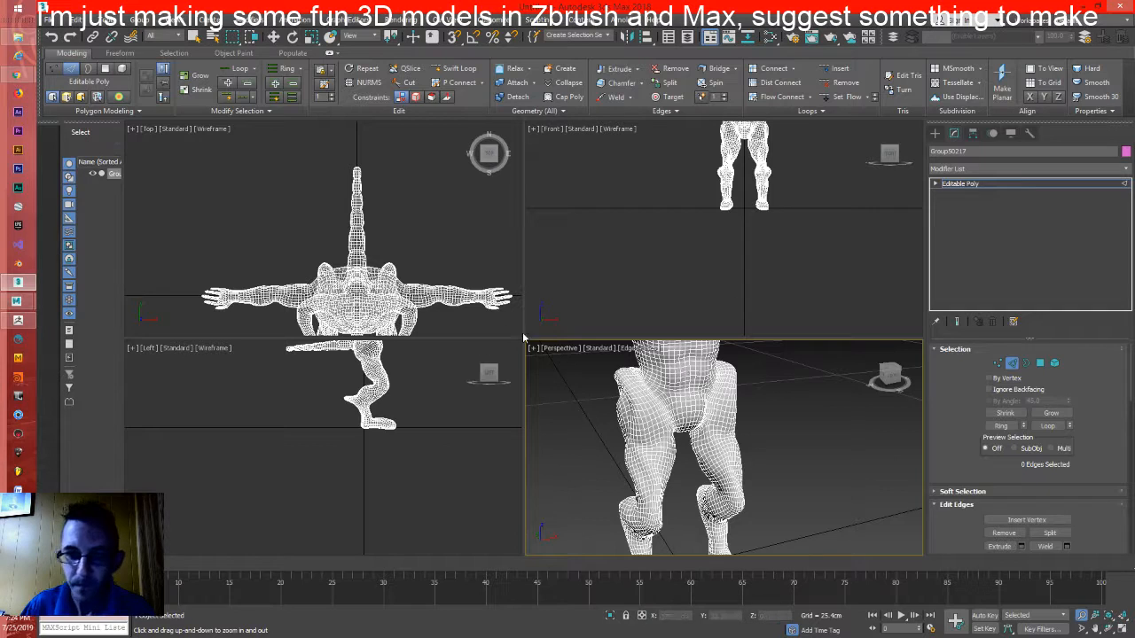
pyautogui.hotkey('alt', 'w')
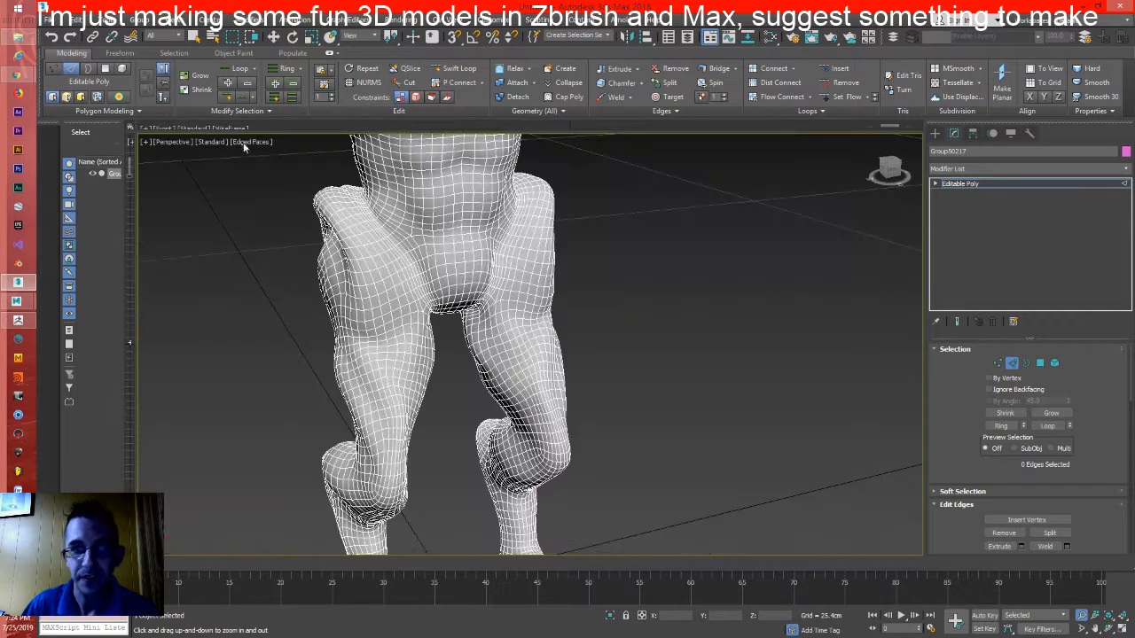
pyautogui.press('w')
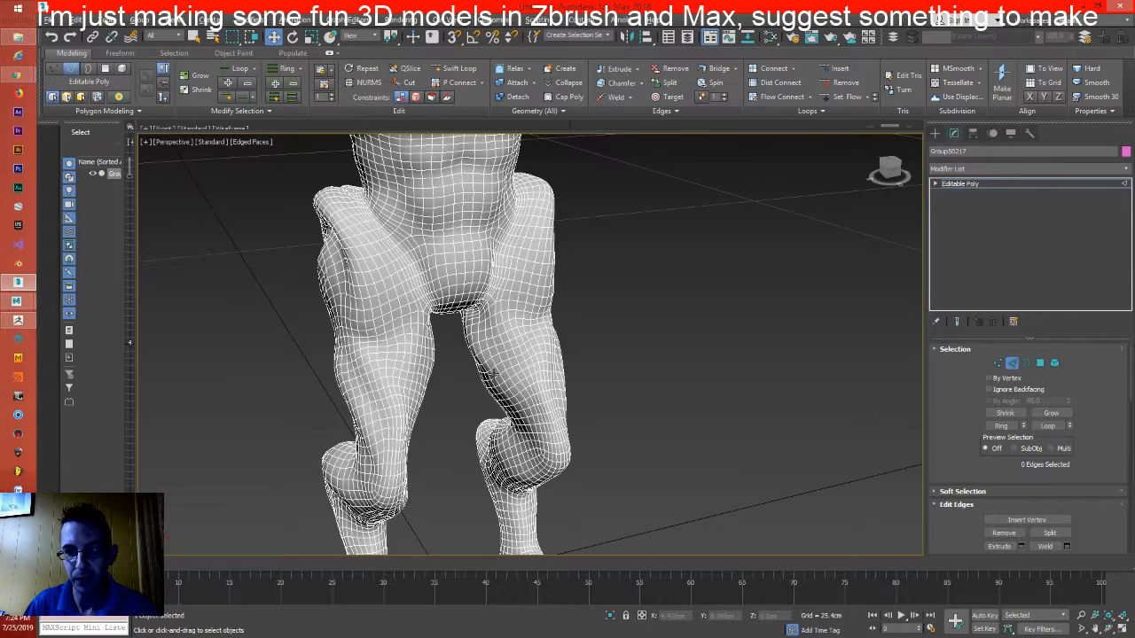
pyautogui.click(501, 367)
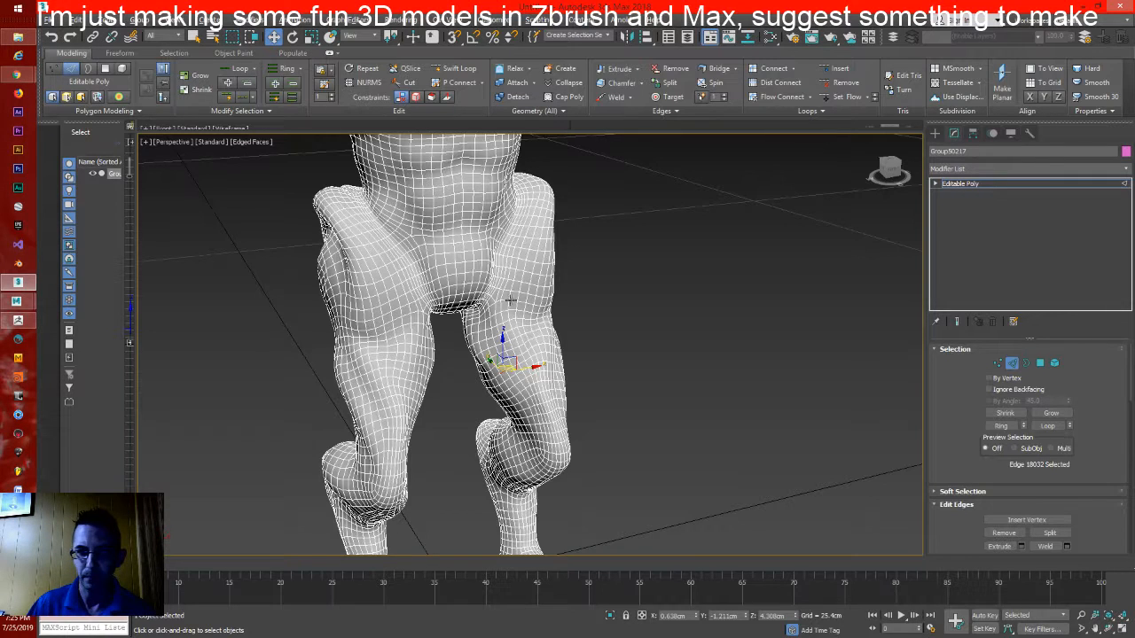
pyautogui.doubleClick(518, 357)
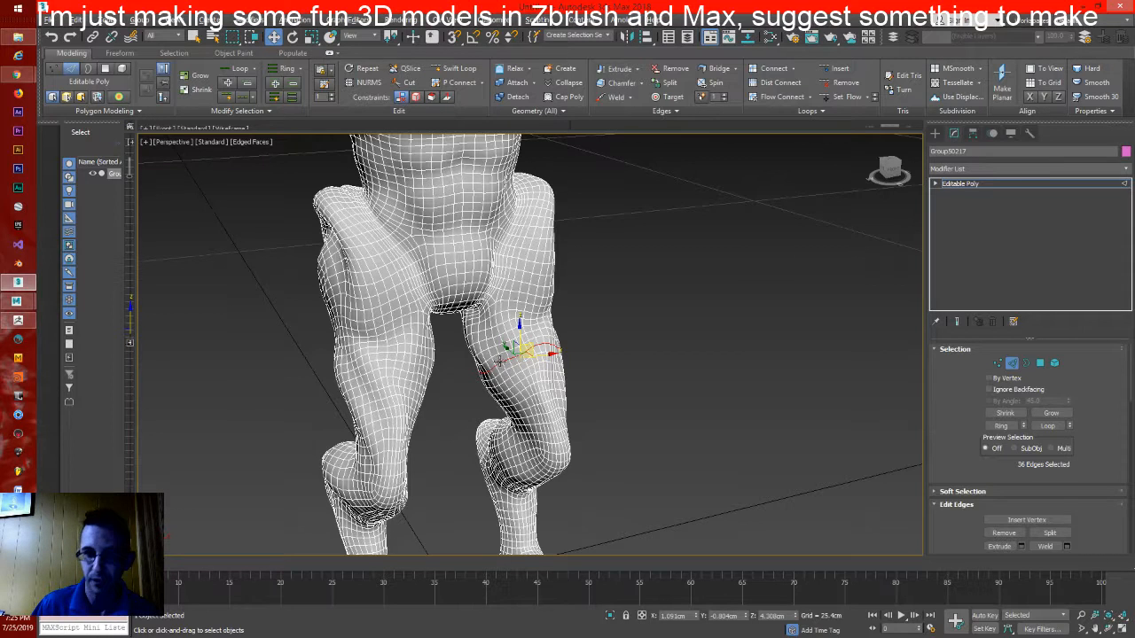
pyautogui.keyDown('shift'); pyautogui.moveTo(501, 346); pyautogui.dragTo(497, 328); pyautogui.keyUp('shift')
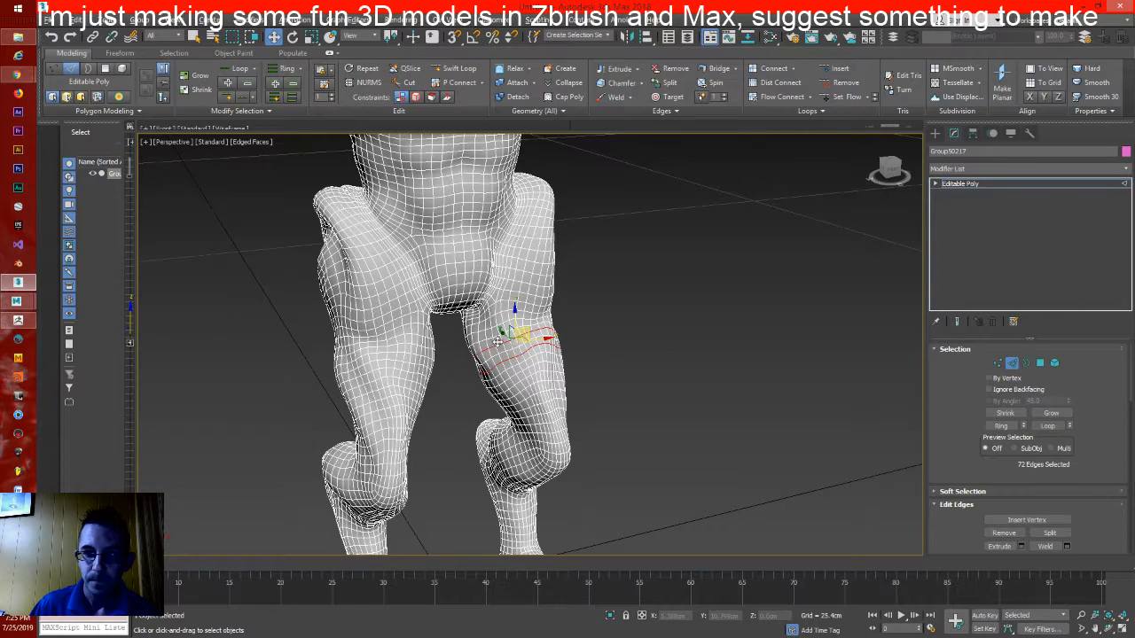
pyautogui.click(527, 355)
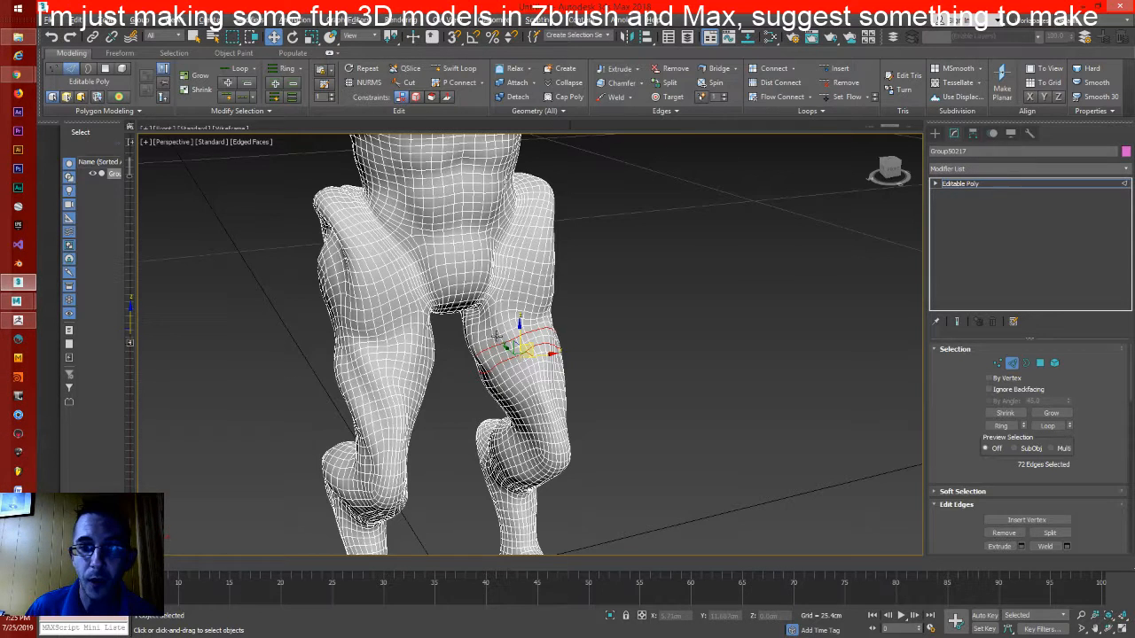
pyautogui.moveTo(497, 336)
pyautogui.keyDown('shift'); pyautogui.mouseDown()
pyautogui.moveTo(512, 326)
pyautogui.moveTo(530, 373)
pyautogui.mouseUp(); pyautogui.keyUp('shift')
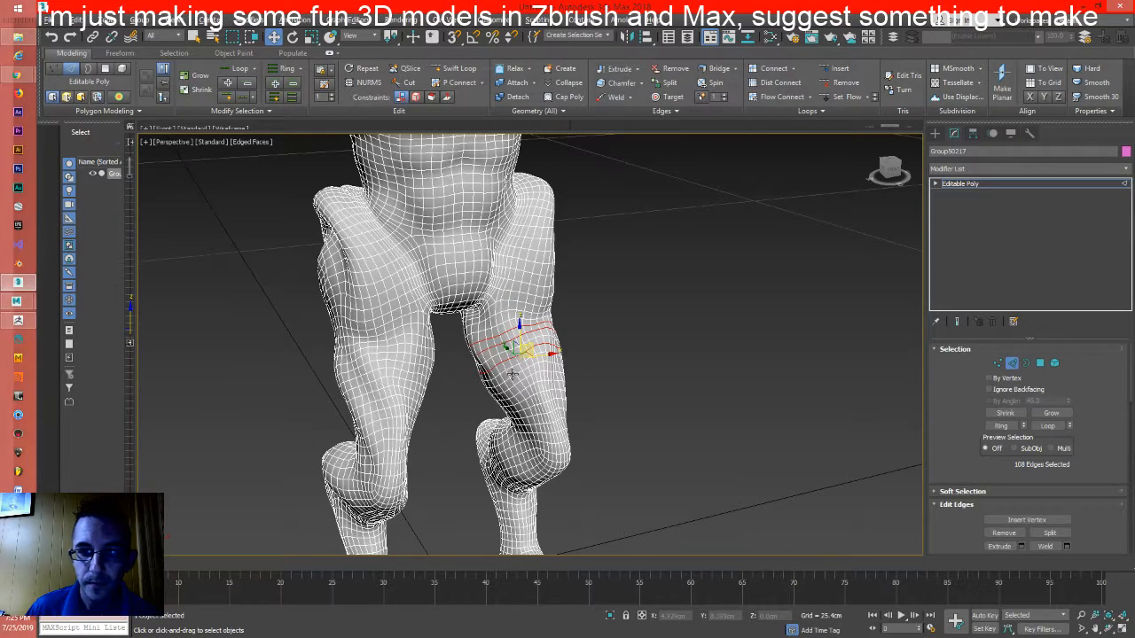
pyautogui.keyDown('shift'); pyautogui.moveTo(513, 376); pyautogui.dragTo(532, 406); pyautogui.keyUp('shift')
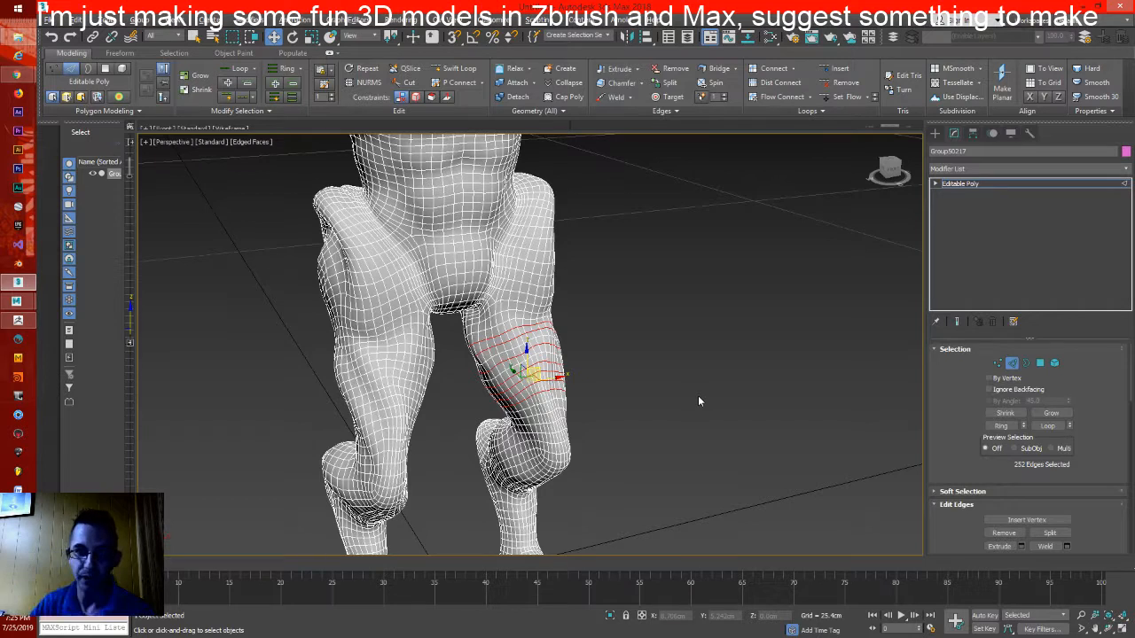
pyautogui.click(1012, 363)
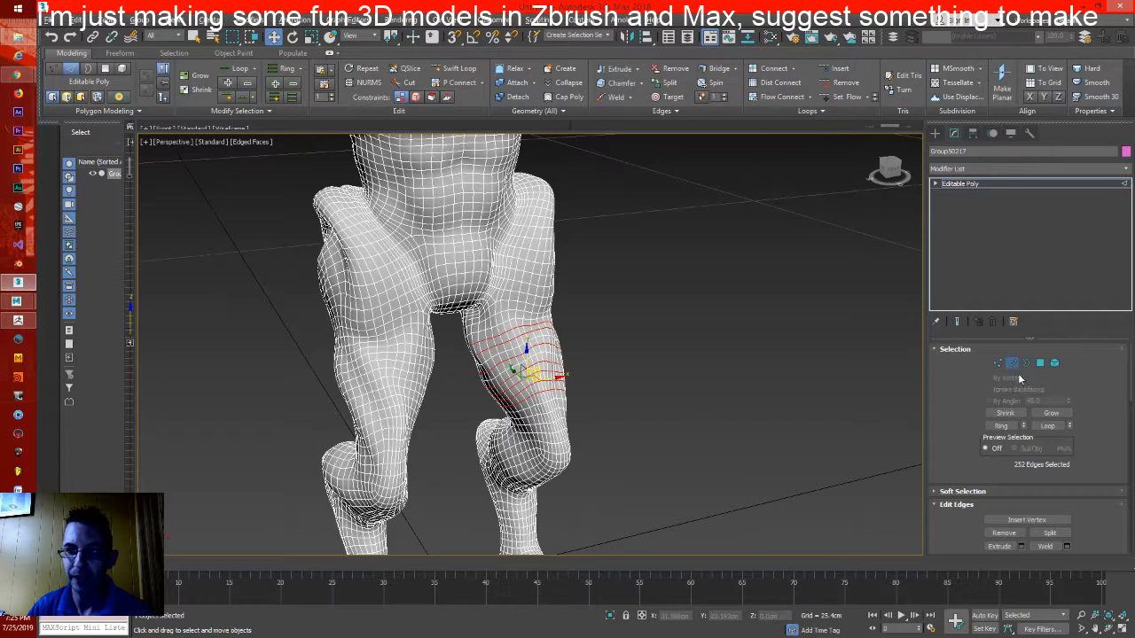
# Select all polygons on the character's right half, from the horn to the foot, up to the centre line
pyautogui.click(1081, 616)
pyautogui.moveTo(645, 397); pyautogui.dragTo(671, 504)
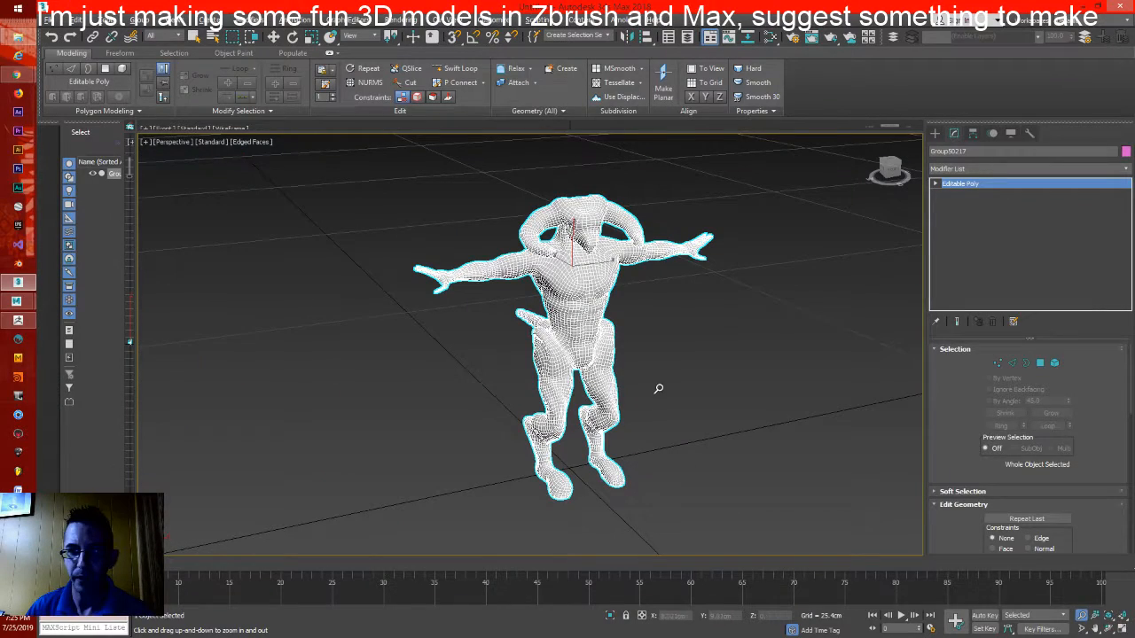
pyautogui.hotkey('ctrl', 'r')
pyautogui.moveTo(639, 355); pyautogui.dragTo(534, 330)
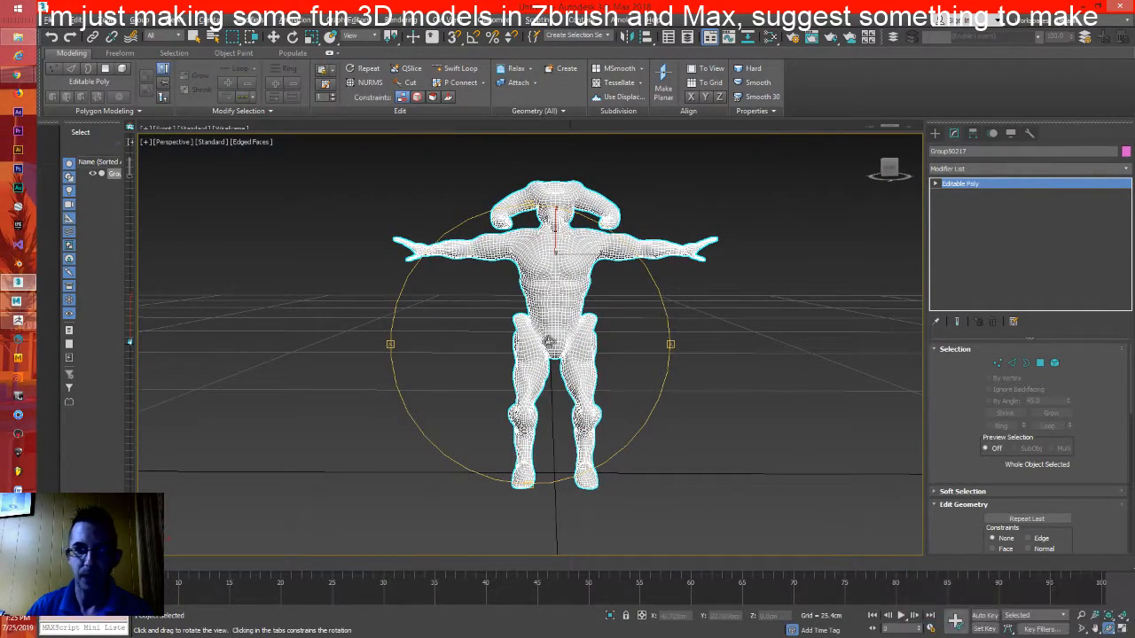
pyautogui.press('w')
pyautogui.click(362, 157)
pyautogui.press('4')
pyautogui.moveTo(360, 147); pyautogui.dragTo(553, 506)
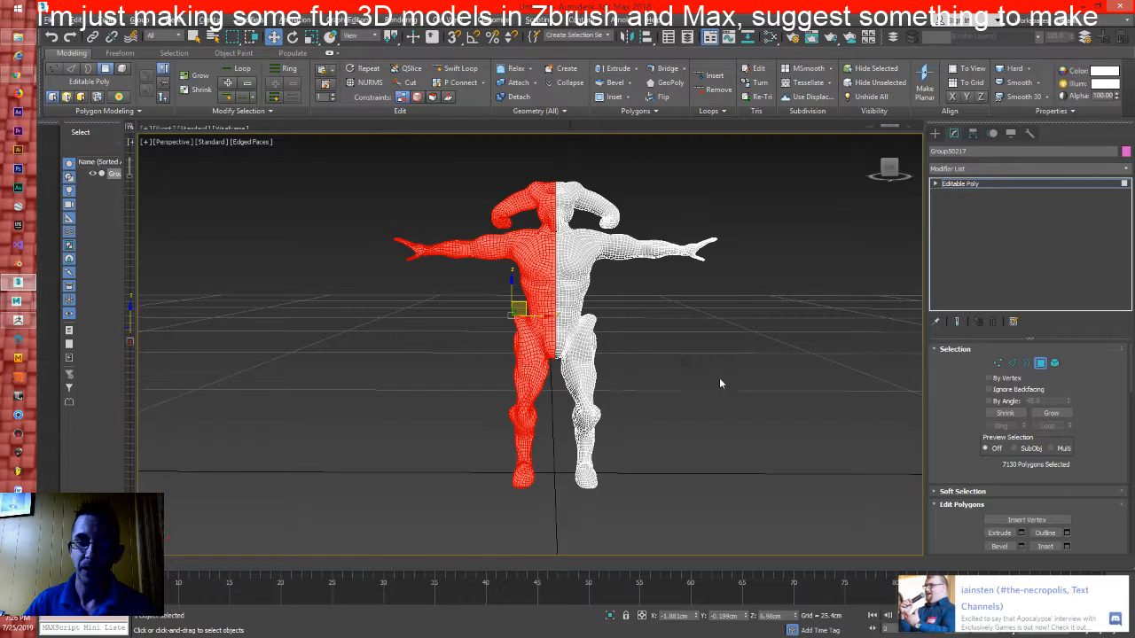
pyautogui.rightClick(649, 346)
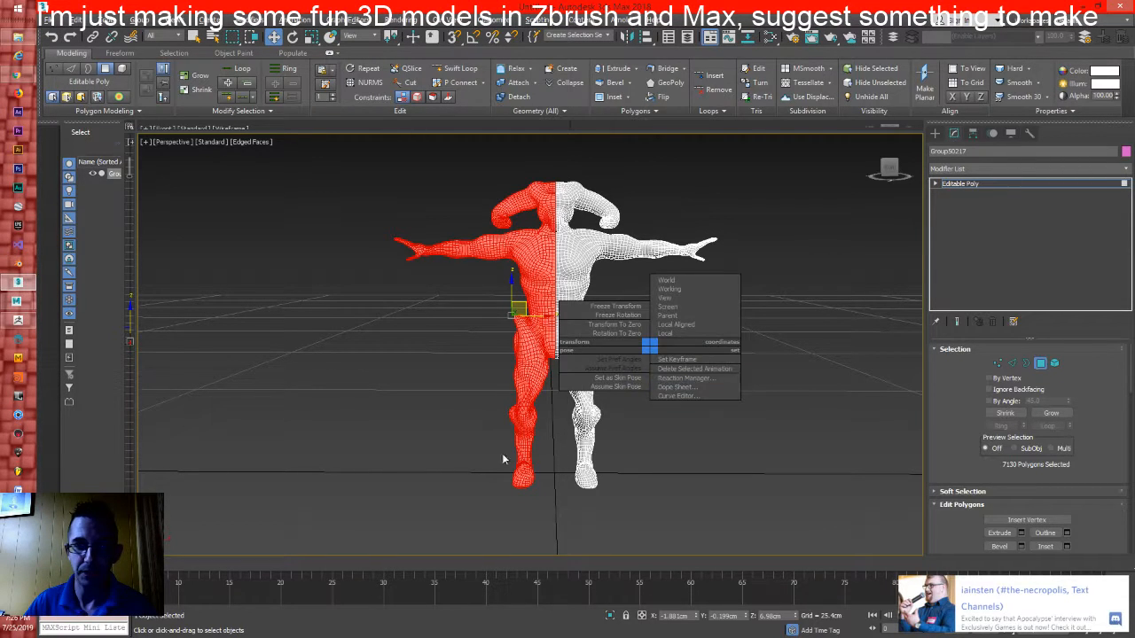
pyautogui.rightClick(591, 352)
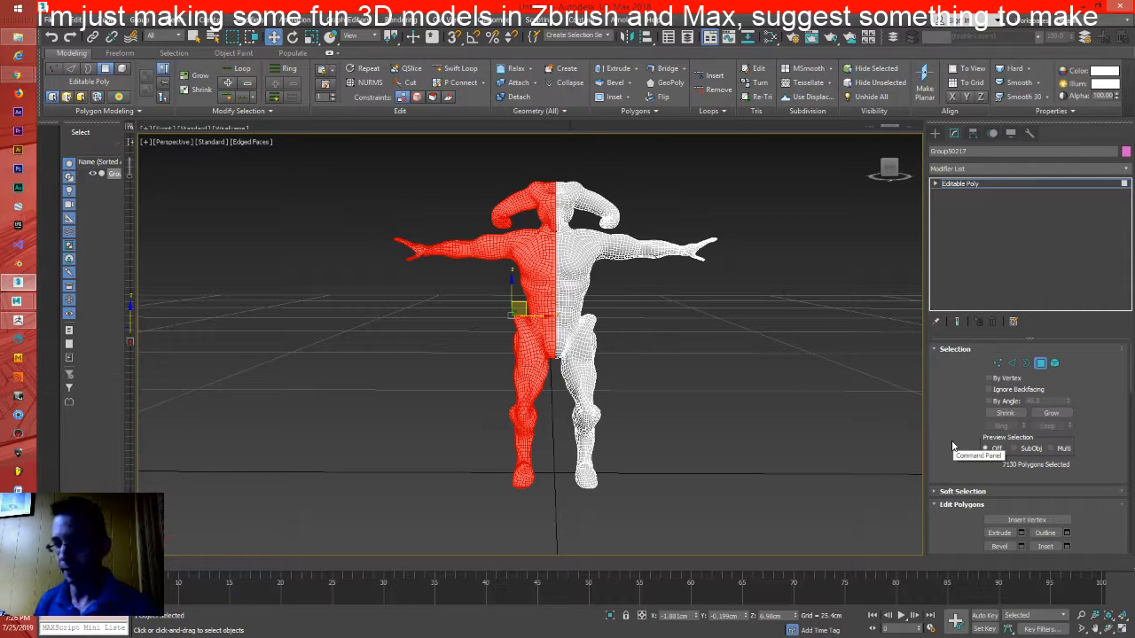
# Deselect the stray polygons beyond the centre line along the upper side of the tail's end, down to its tip
pyautogui.keyDown('alt'); pyautogui.moveTo(558, 344); pyautogui.dragTo(771, 420, button='middle'); pyautogui.keyUp('alt')
pyautogui.rightClick(506, 460)
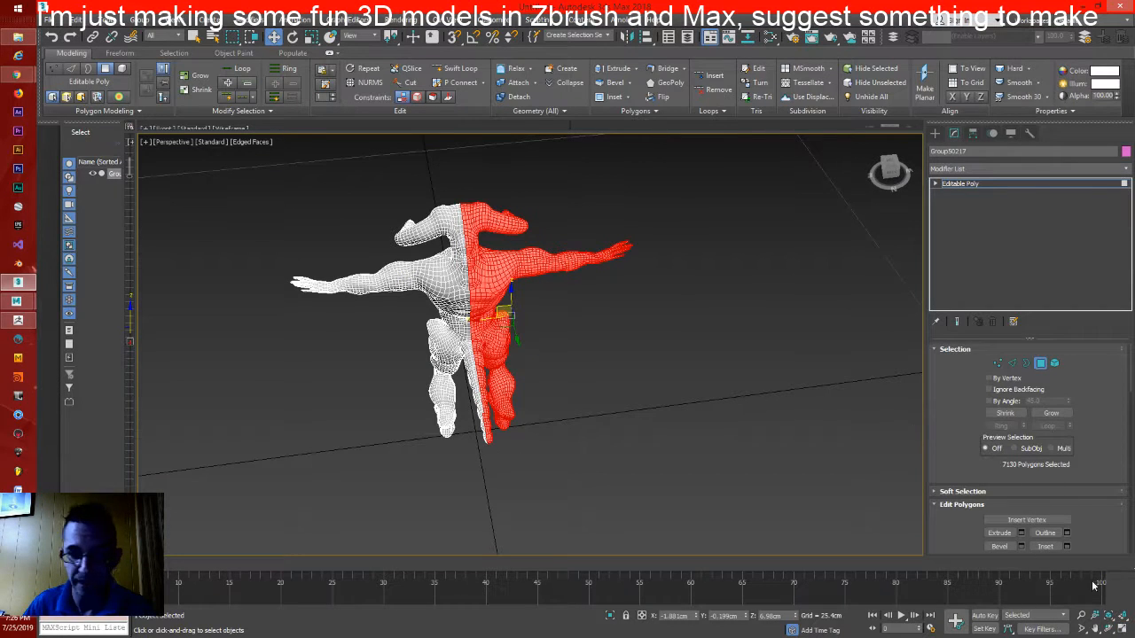
pyautogui.click(1082, 616)
pyautogui.moveTo(489, 432); pyautogui.dragTo(467, 407)
pyautogui.hotkey('ctrl', 'r')
pyautogui.moveTo(585, 367); pyautogui.dragTo(565, 436)
pyautogui.rightClick(541, 415)
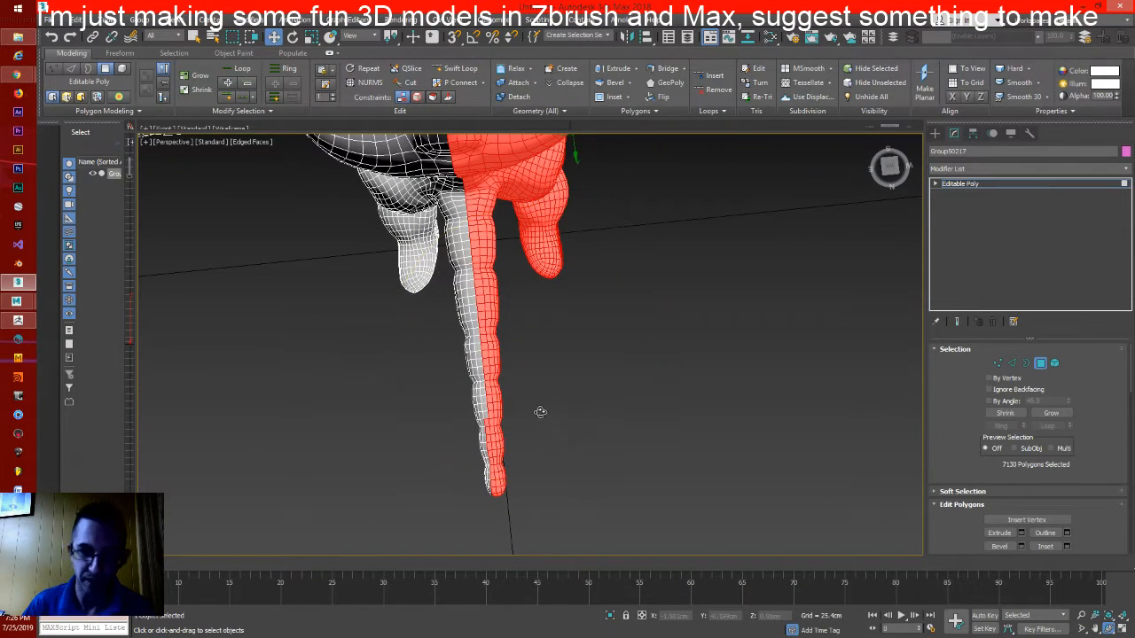
pyautogui.keyDown('alt'); pyautogui.click(486, 426); pyautogui.keyUp('alt')
pyautogui.keyDown('alt'); pyautogui.click(488, 434); pyautogui.keyUp('alt')
pyautogui.keyDown('alt'); pyautogui.click(489, 441); pyautogui.keyUp('alt')
pyautogui.keyDown('alt'); pyautogui.click(489, 450); pyautogui.keyUp('alt')
pyautogui.keyDown('alt'); pyautogui.click(490, 461); pyautogui.keyUp('alt')
pyautogui.keyDown('alt'); pyautogui.click(491, 469); pyautogui.keyUp('alt')
pyautogui.keyDown('alt'); pyautogui.click(492, 473); pyautogui.keyUp('alt')
pyautogui.keyDown('alt'); pyautogui.click(493, 483); pyautogui.keyUp('alt')
pyautogui.keyDown('alt'); pyautogui.click(494, 490); pyautogui.keyUp('alt')
pyautogui.keyDown('alt'); pyautogui.moveTo(496, 470); pyautogui.dragTo(529, 381, button='middle'); pyautogui.keyUp('alt')
pyautogui.keyDown('alt'); pyautogui.click(503, 425); pyautogui.keyUp('alt')
pyautogui.keyDown('alt'); pyautogui.click(504, 431); pyautogui.keyUp('alt')
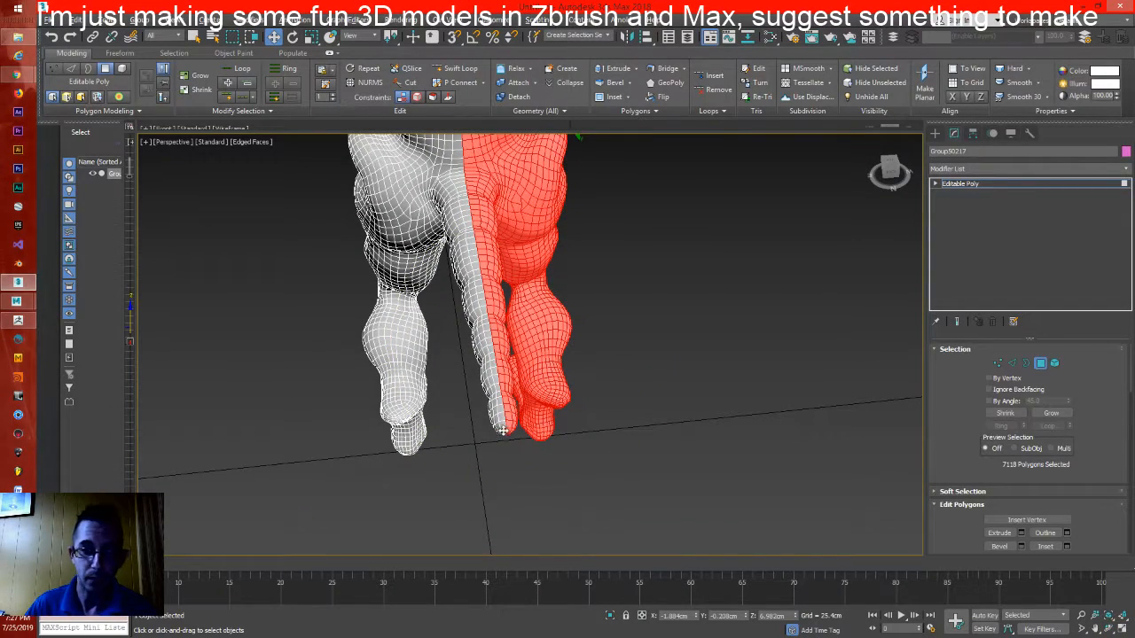
# Deselect the stray polygons beyond the centre line along the underside of the tail, starting from its tip
pyautogui.keyDown('alt'); pyautogui.moveTo(563, 389); pyautogui.dragTo(621, 317, button='middle'); pyautogui.keyUp('alt')
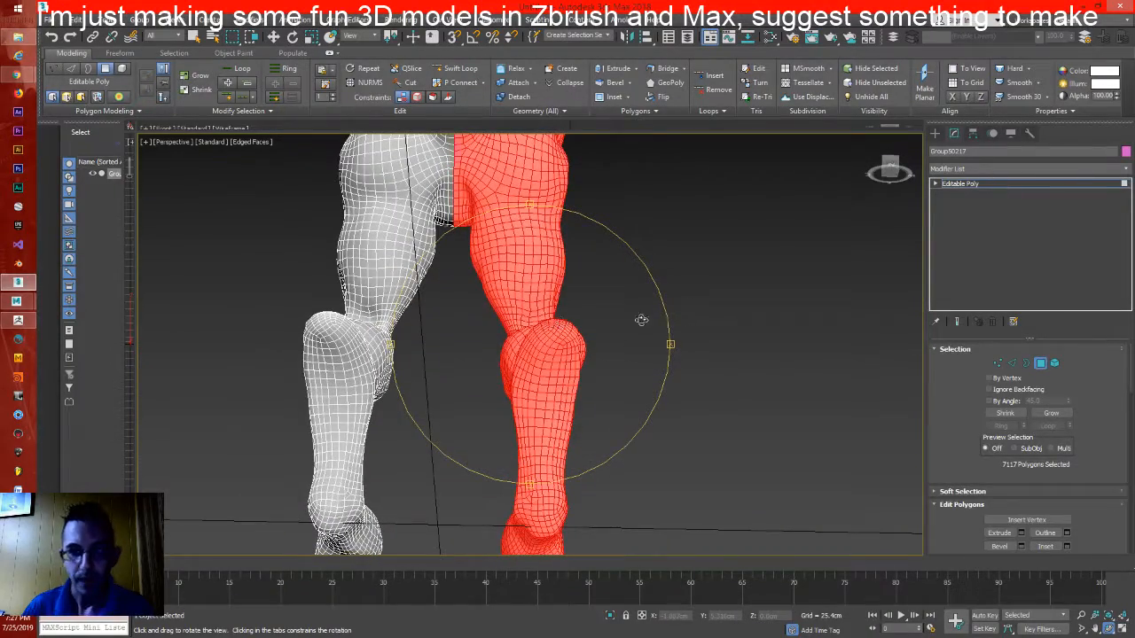
pyautogui.click(1098, 629)
pyautogui.moveTo(644, 243); pyautogui.dragTo(687, 505)
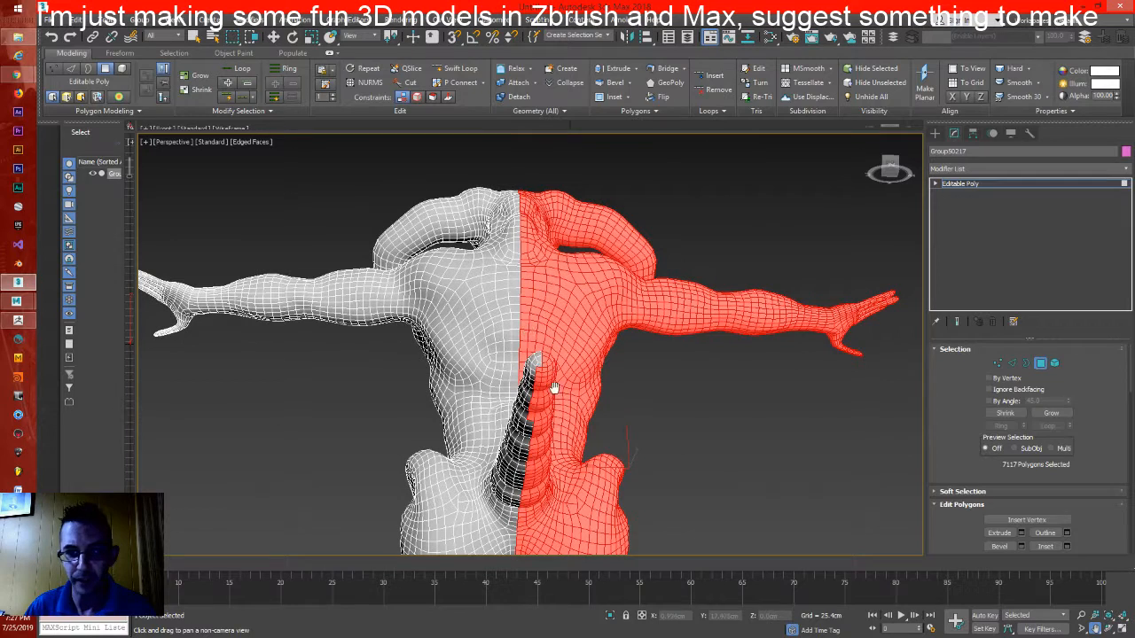
pyautogui.rightClick(554, 389)
pyautogui.keyDown('alt'); pyautogui.click(537, 369); pyautogui.keyUp('alt')
pyautogui.keyDown('alt'); pyautogui.click(539, 379); pyautogui.keyUp('alt')
pyautogui.keyDown('alt'); pyautogui.click(539, 374); pyautogui.keyUp('alt')
pyautogui.keyDown('alt'); pyautogui.click(537, 388); pyautogui.keyUp('alt')
pyautogui.keyDown('alt'); pyautogui.click(534, 394); pyautogui.keyUp('alt')
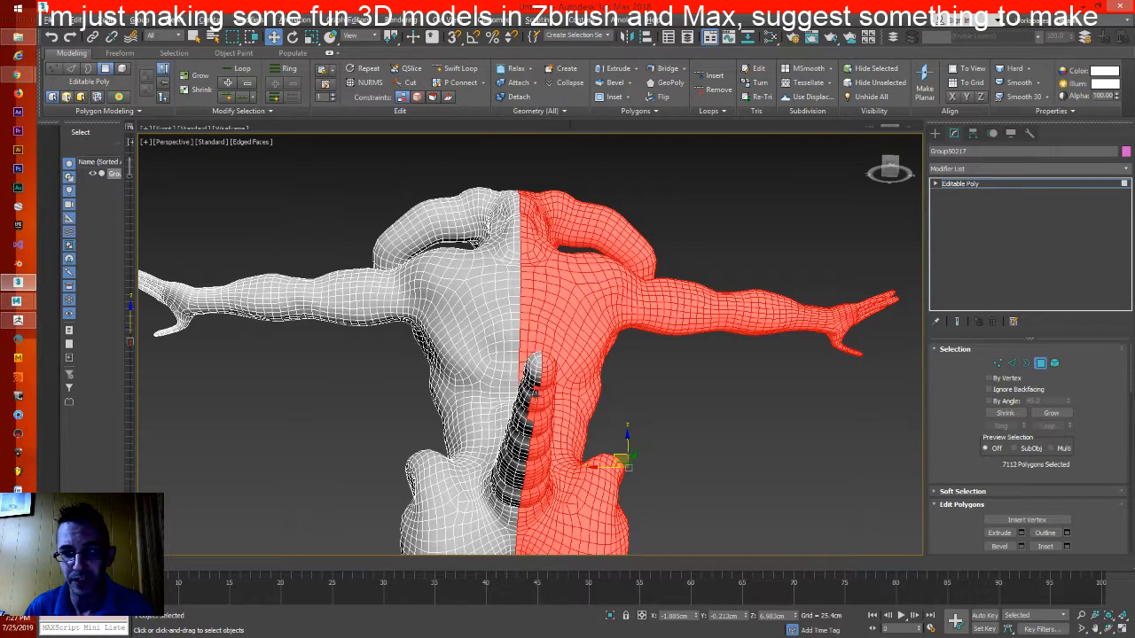
pyautogui.keyDown('alt'); pyautogui.click(536, 397); pyautogui.keyUp('alt')
pyautogui.keyDown('alt'); pyautogui.click(535, 404); pyautogui.keyUp('alt')
pyautogui.keyDown('alt'); pyautogui.click(534, 411); pyautogui.keyUp('alt')
pyautogui.keyDown('alt'); pyautogui.click(535, 416); pyautogui.keyUp('alt')
pyautogui.keyDown('alt'); pyautogui.click(534, 424); pyautogui.keyUp('alt')
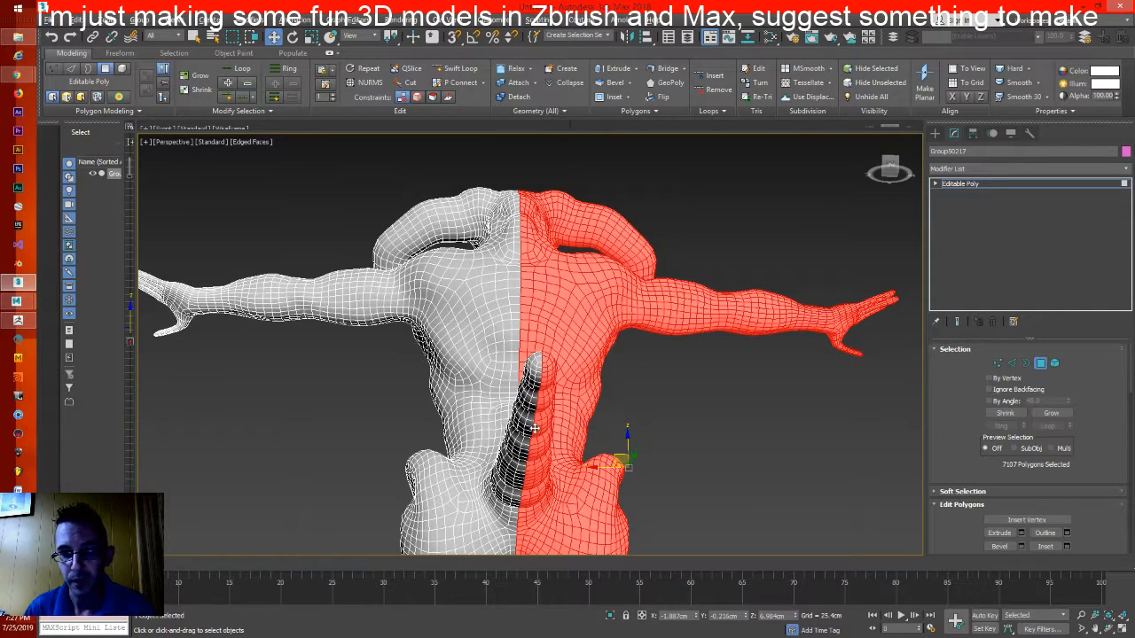
pyautogui.keyDown('alt'); pyautogui.moveTo(592, 434); pyautogui.dragTo(582, 321, button='middle'); pyautogui.keyUp('alt')
pyautogui.keyDown('alt'); pyautogui.click(532, 190); pyautogui.keyUp('alt')
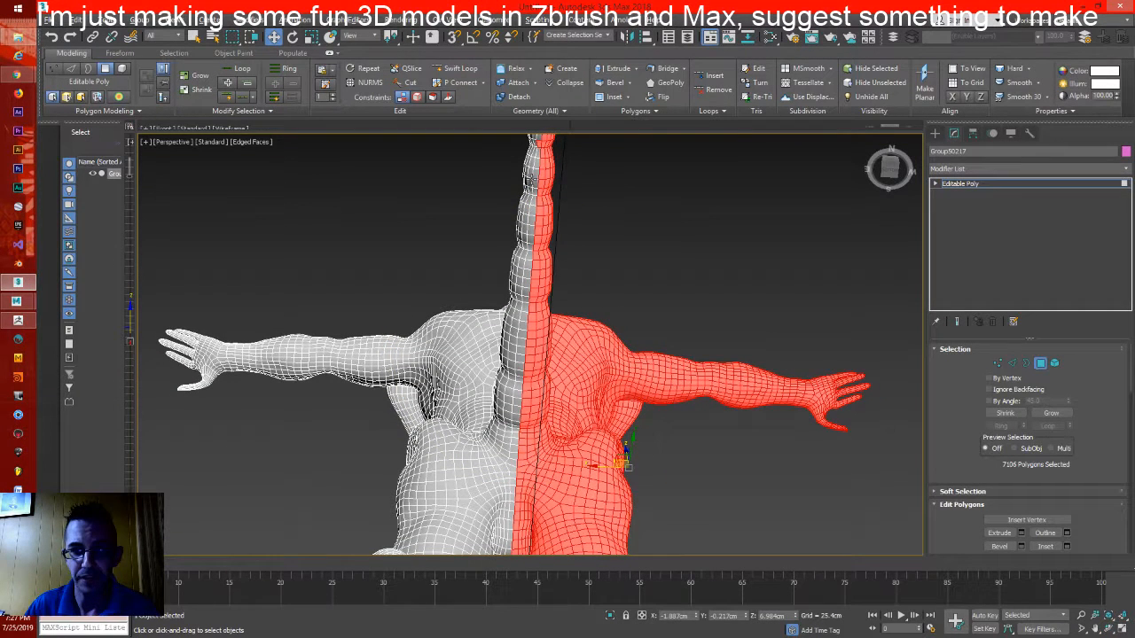
pyautogui.keyDown('alt'); pyautogui.click(539, 144); pyautogui.keyUp('alt')
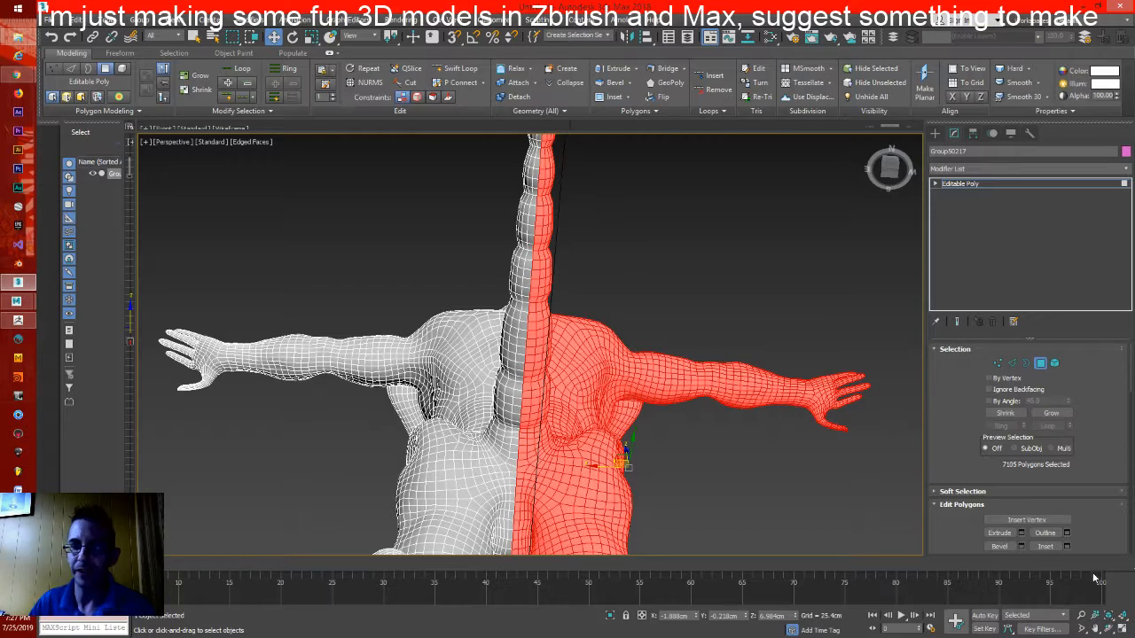
# Examine the centre boundary of the selected half on the head, torso and crotch, then across the whole figure
pyautogui.click(1096, 628)
pyautogui.moveTo(617, 272); pyautogui.dragTo(605, 388)
pyautogui.hotkey('ctrl', 'r')
pyautogui.moveTo(577, 311); pyautogui.dragTo(392, 385)
pyautogui.moveTo(355, 355)
pyautogui.mouseDown()
pyautogui.moveTo(352, 316)
pyautogui.moveTo(349, 354)
pyautogui.moveTo(361, 352)
pyautogui.mouseUp()
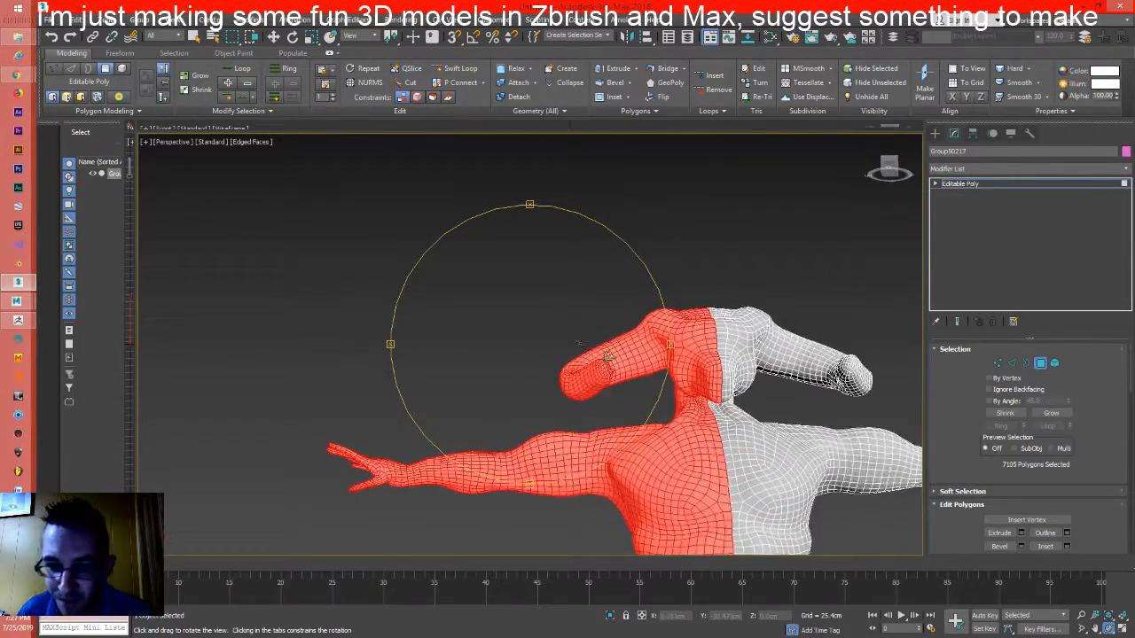
pyautogui.moveTo(651, 451); pyautogui.dragTo(546, 366)
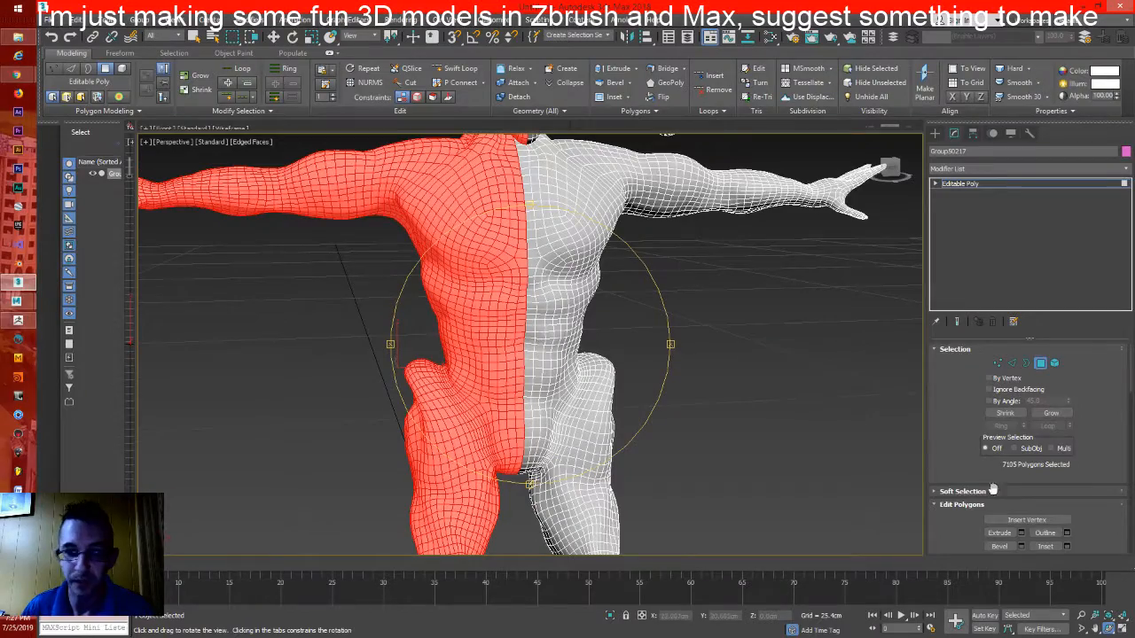
pyautogui.click(1081, 616)
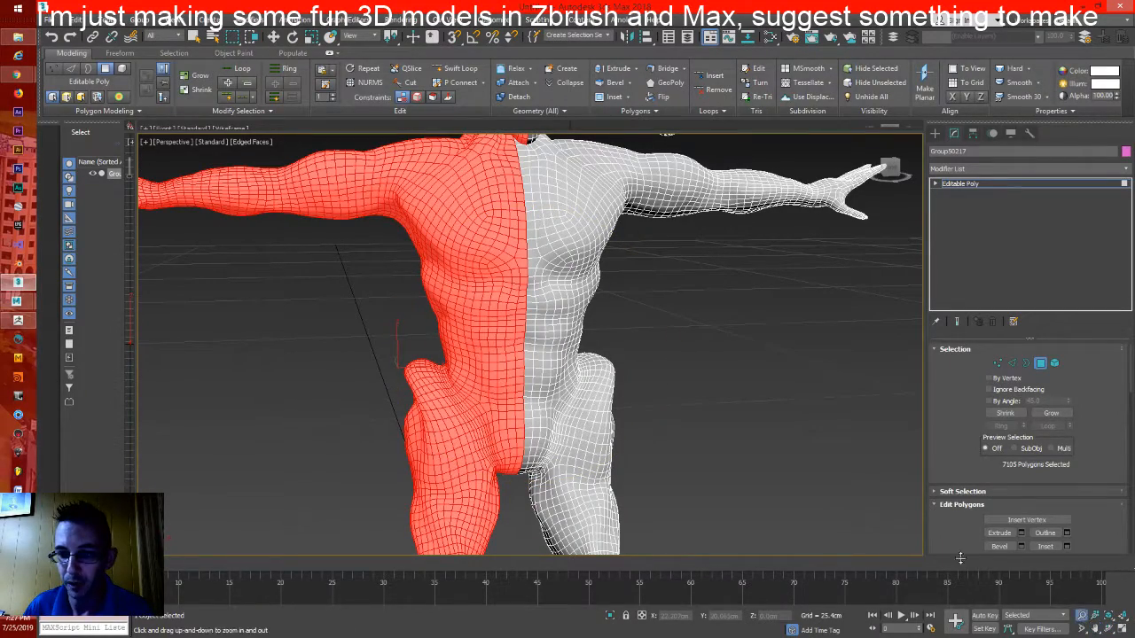
pyautogui.scroll(1, 562, 393)
pyautogui.scroll(-4, 554, 383)
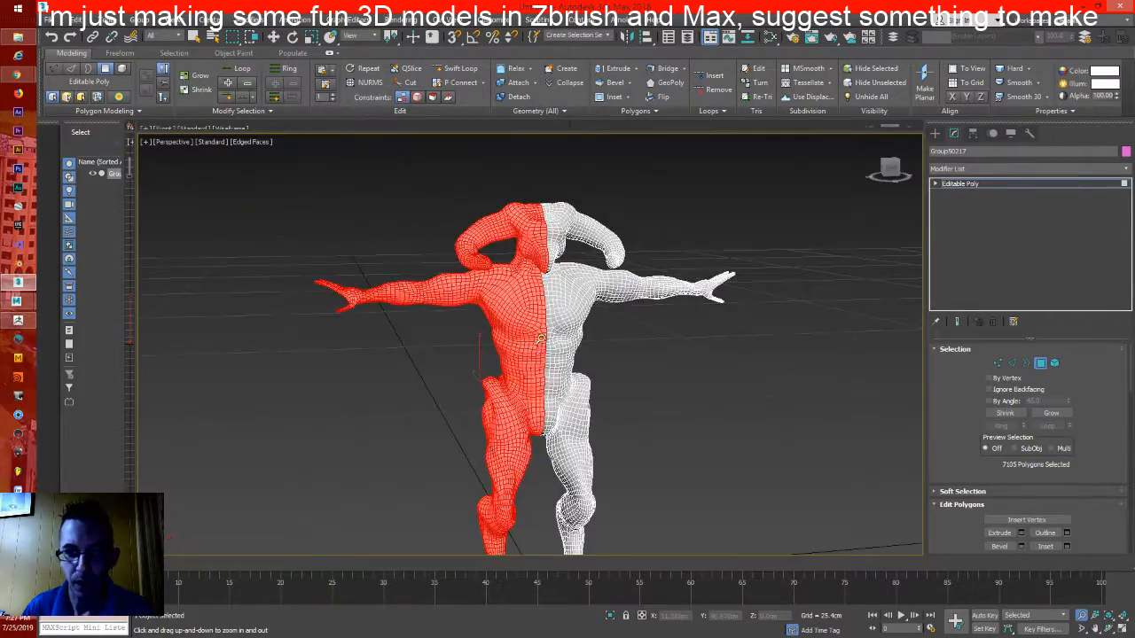
pyautogui.scroll(-2, 550, 380)
pyautogui.moveTo(550, 379)
pyautogui.mouseDown()
pyautogui.moveTo(543, 363)
pyautogui.moveTo(564, 351)
pyautogui.moveTo(557, 375)
pyautogui.mouseUp()
pyautogui.hotkey('ctrl', 'r')
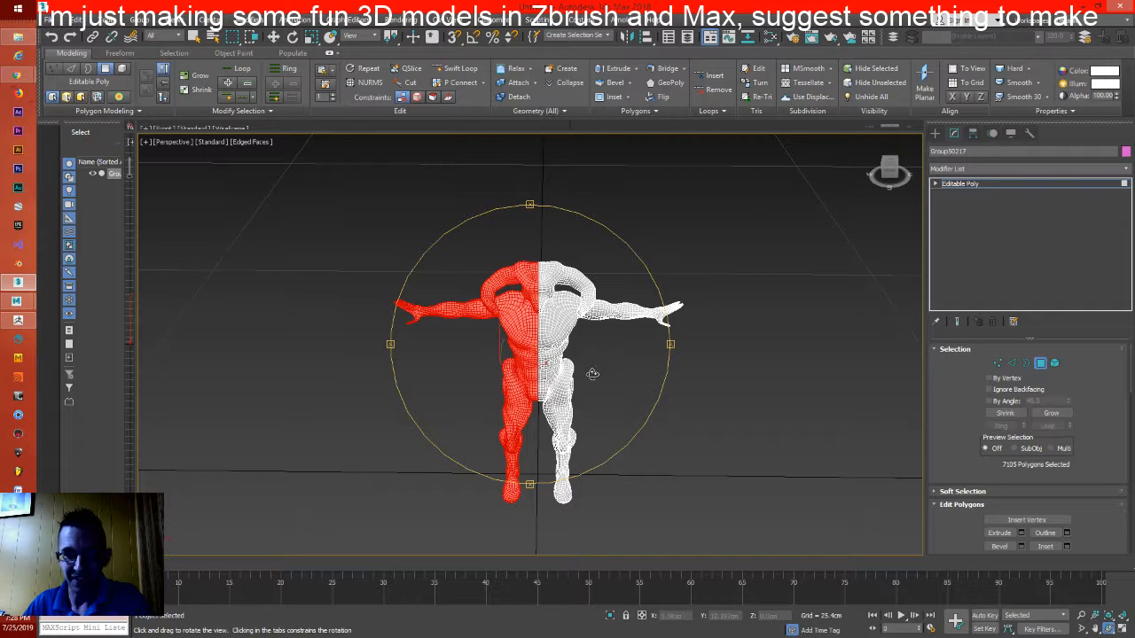
# Delete the selected right half of the character and leave polygon editing
pyautogui.press('Delete')
pyautogui.moveTo(578, 375); pyautogui.dragTo(691, 353)
pyautogui.press('w')
pyautogui.press('4')
# Switch to edge editing and remove the horizontal edge loop around the torso below the chest
pyautogui.hotkey('ctrl', 'r')
pyautogui.moveTo(620, 351); pyautogui.dragTo(540, 352)
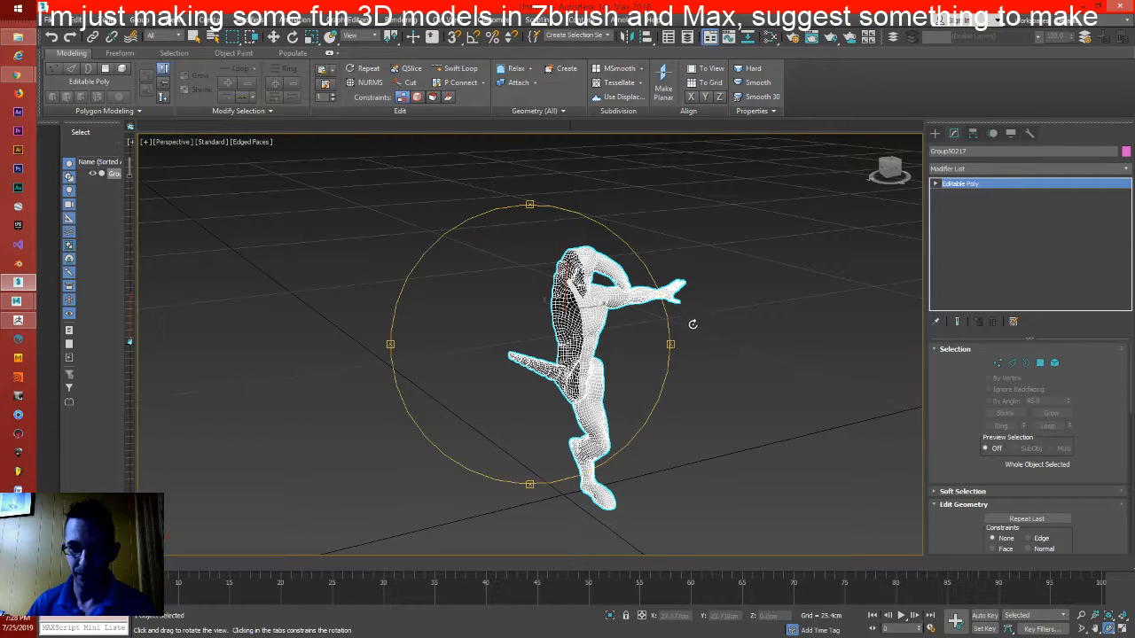
pyautogui.click(1082, 618)
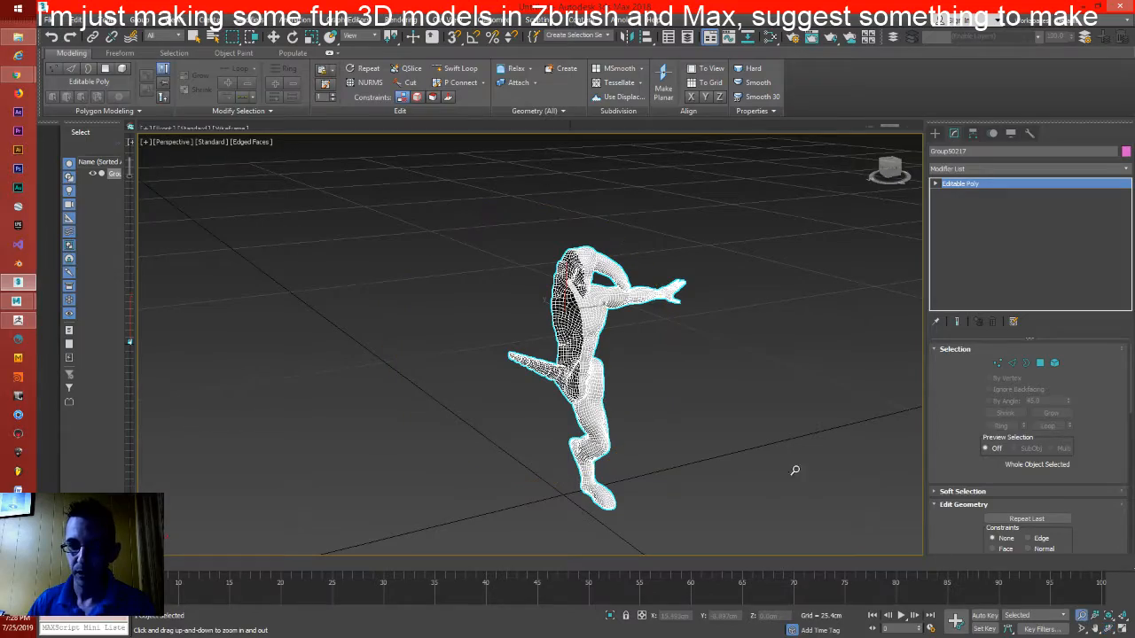
pyautogui.moveTo(582, 296); pyautogui.dragTo(574, 252)
pyautogui.scroll(-6, 575, 252)
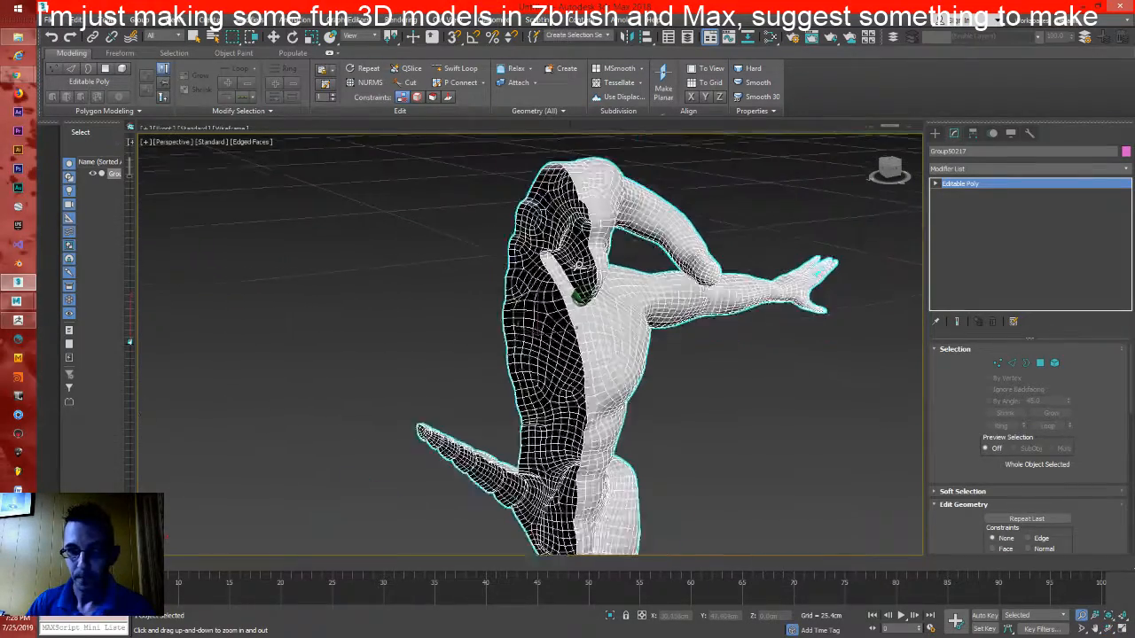
pyautogui.hotkey('ctrl', 'r')
pyautogui.moveTo(579, 390); pyautogui.dragTo(539, 362)
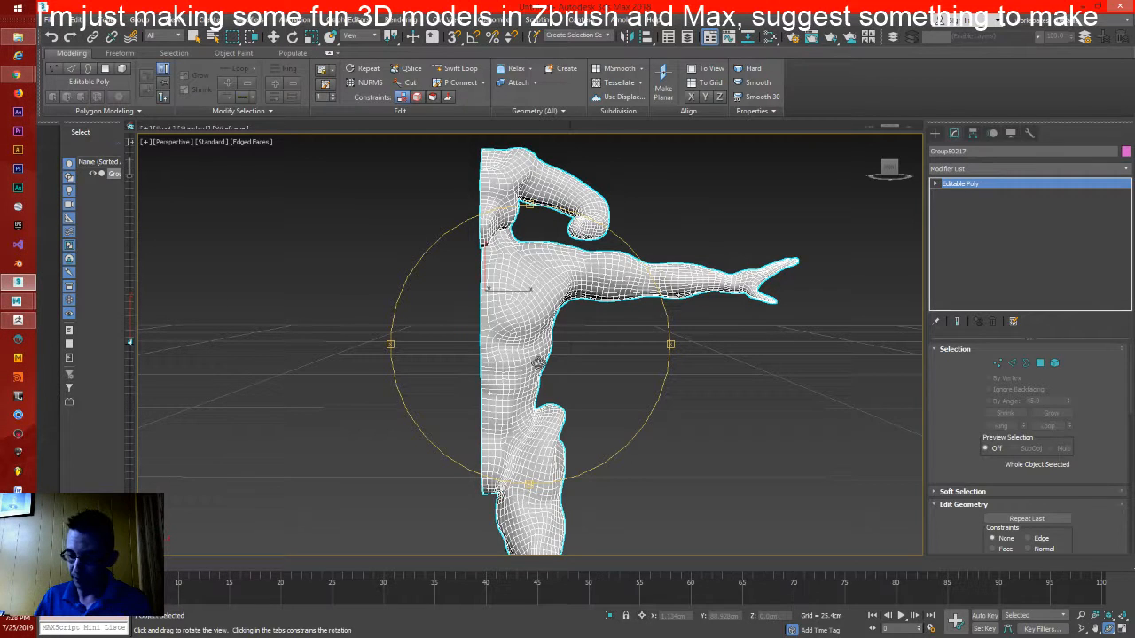
pyautogui.click(1012, 362)
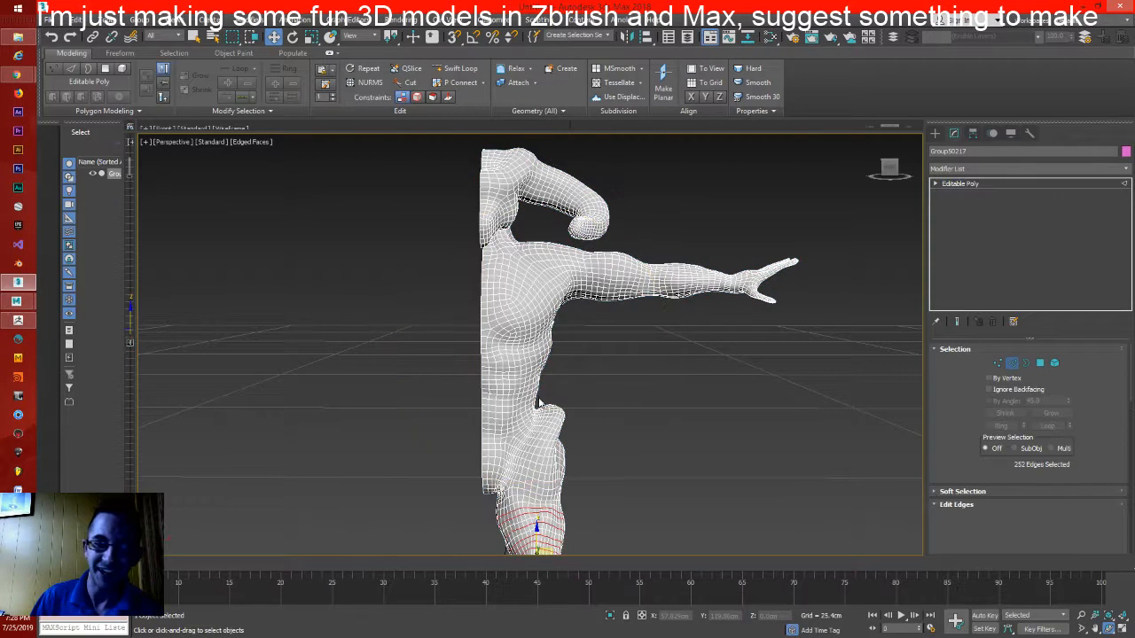
pyautogui.doubleClick(532, 363)
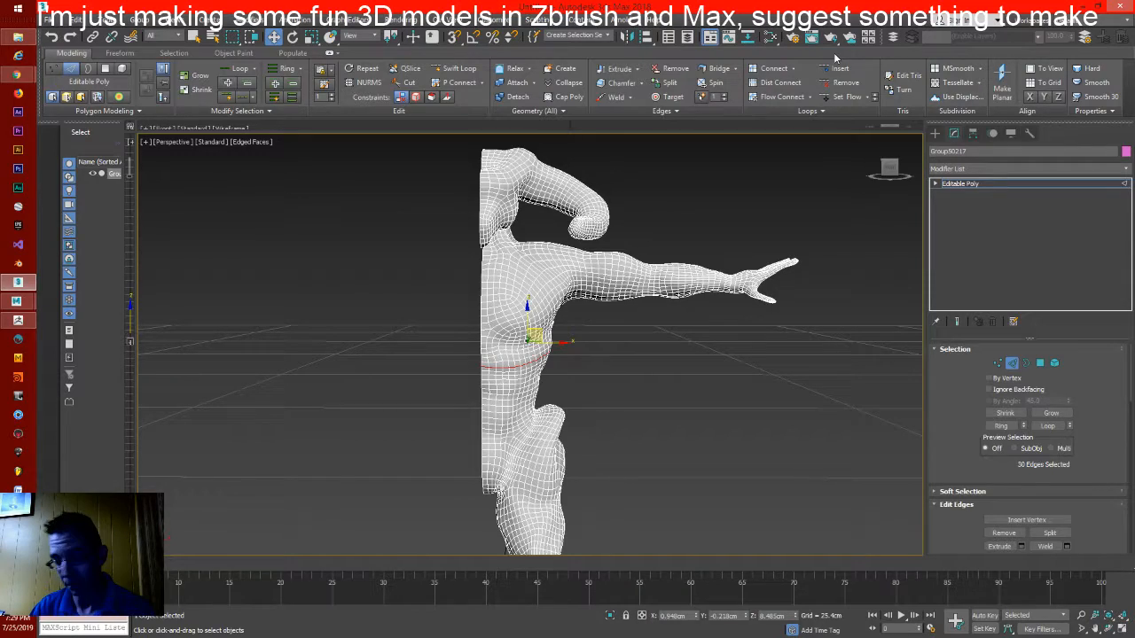
pyautogui.hotkey('ctrl', 'r')
pyautogui.moveTo(583, 349); pyautogui.dragTo(532, 351)
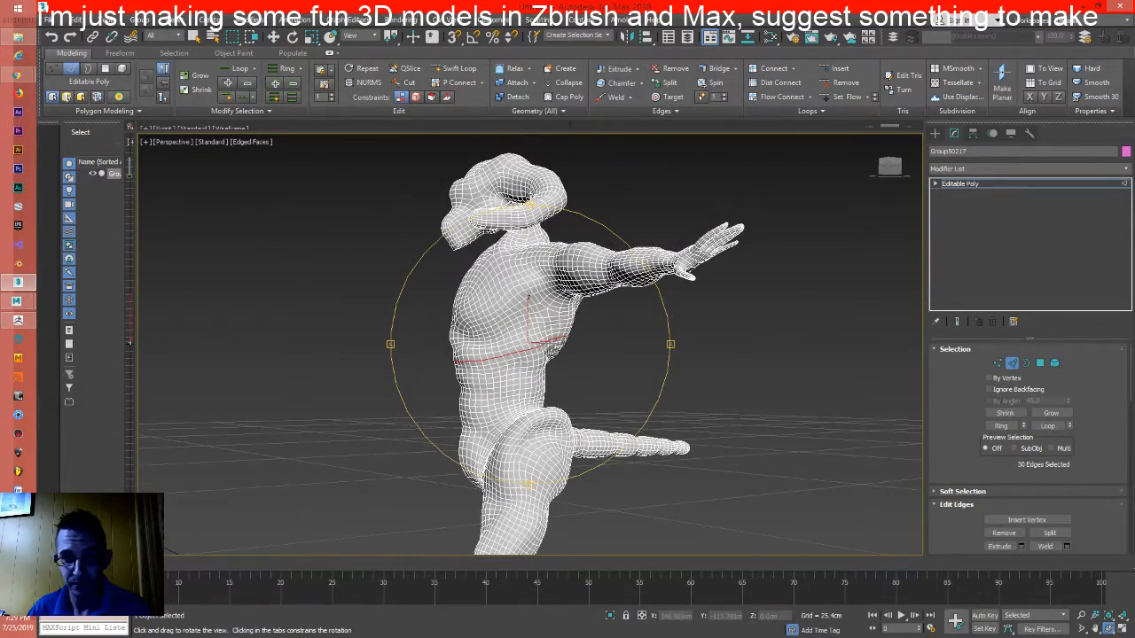
pyautogui.press('w')
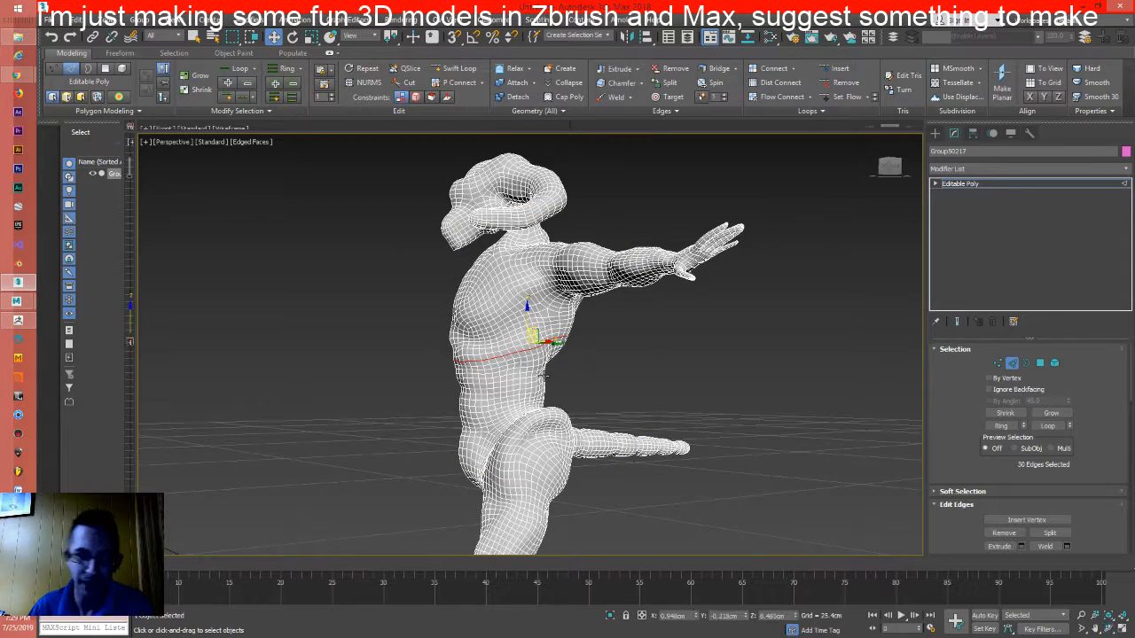
pyautogui.click(846, 83)
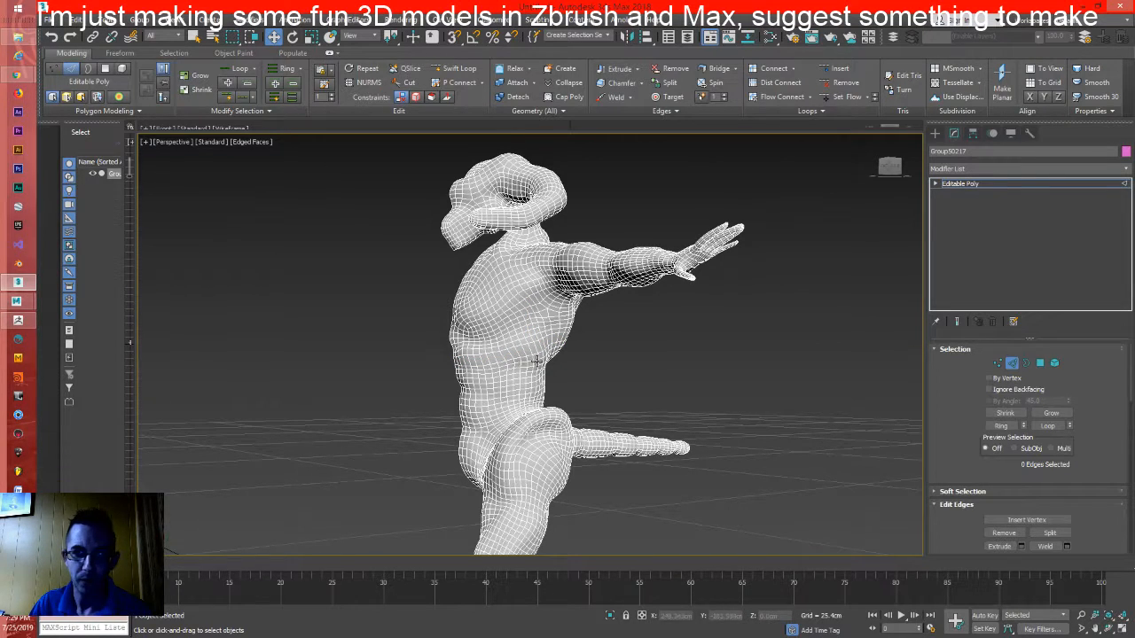
# Remove the lengthwise edge loop running down the torso's side, and select the next lengthwise loop towards the front
pyautogui.doubleClick(535, 362)
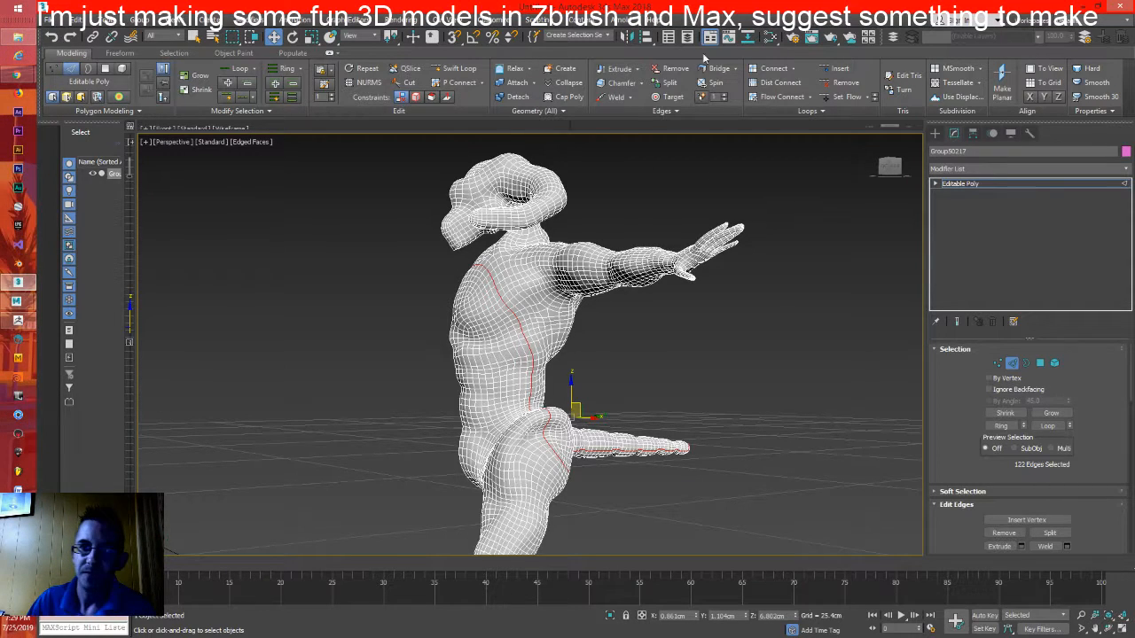
pyautogui.click(838, 84)
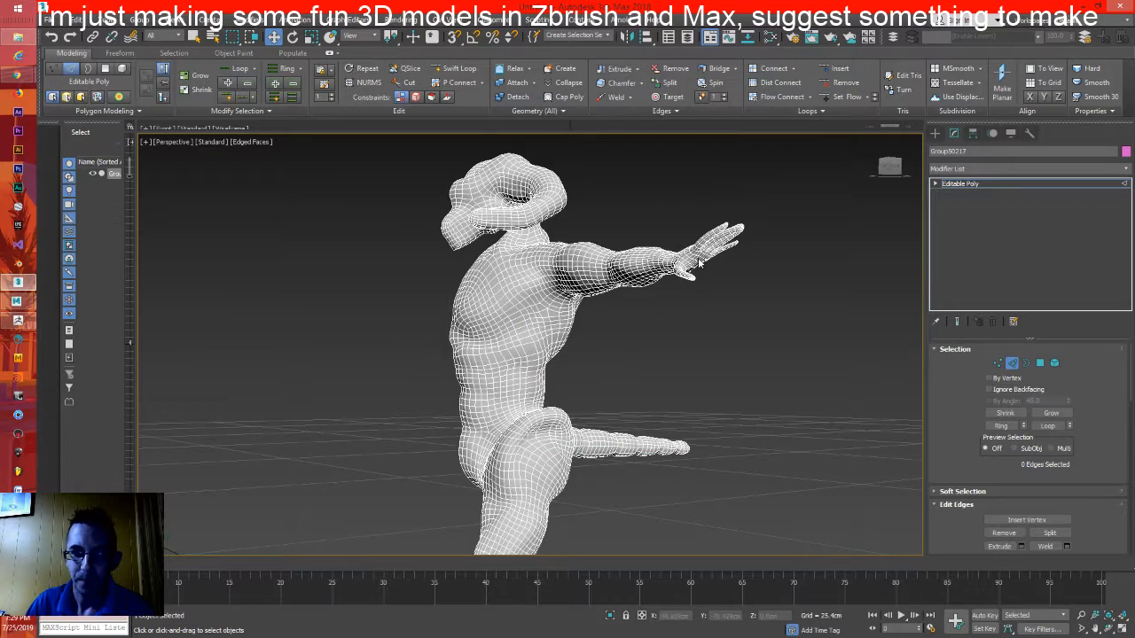
pyautogui.doubleClick(516, 352)
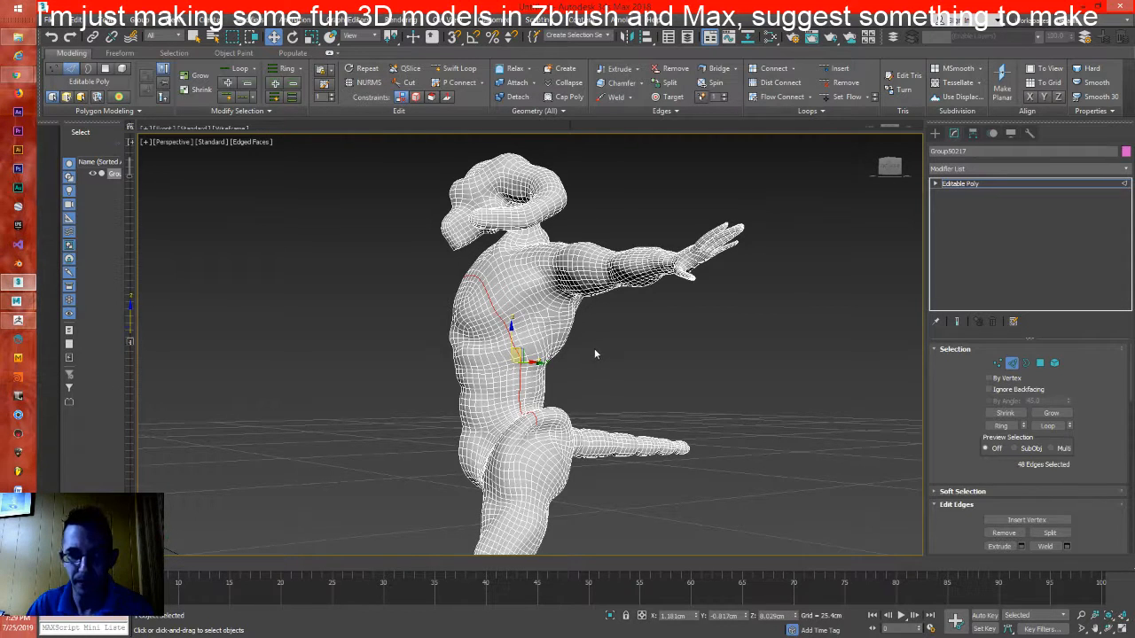
pyautogui.keyDown('alt'); pyautogui.moveTo(559, 345); pyautogui.dragTo(577, 395, button='middle'); pyautogui.keyUp('alt')
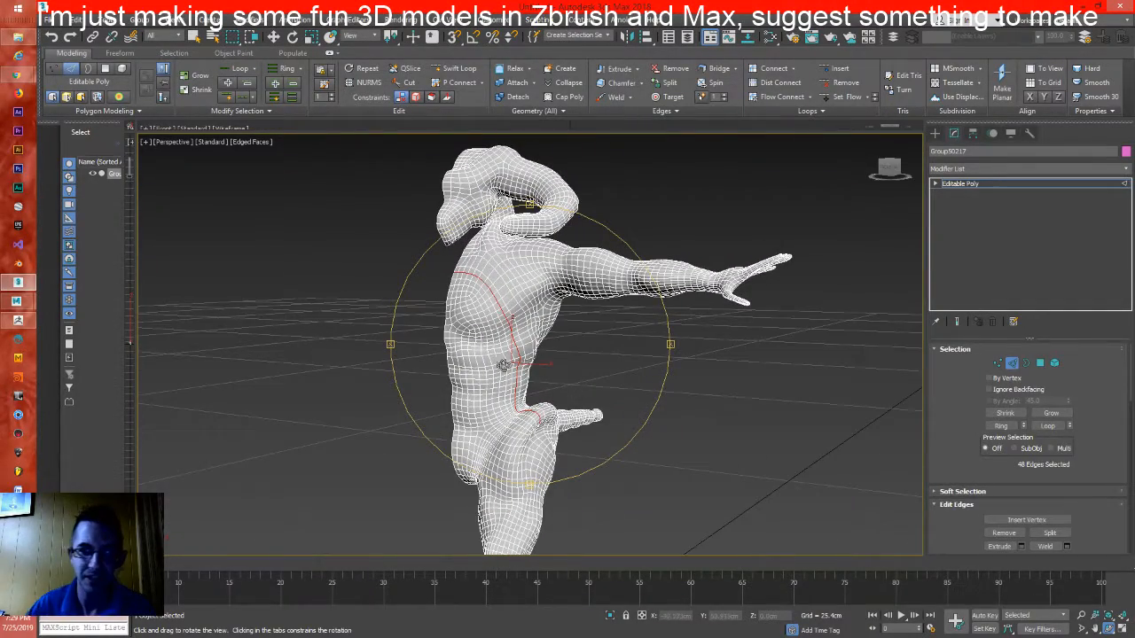
pyautogui.press('w')
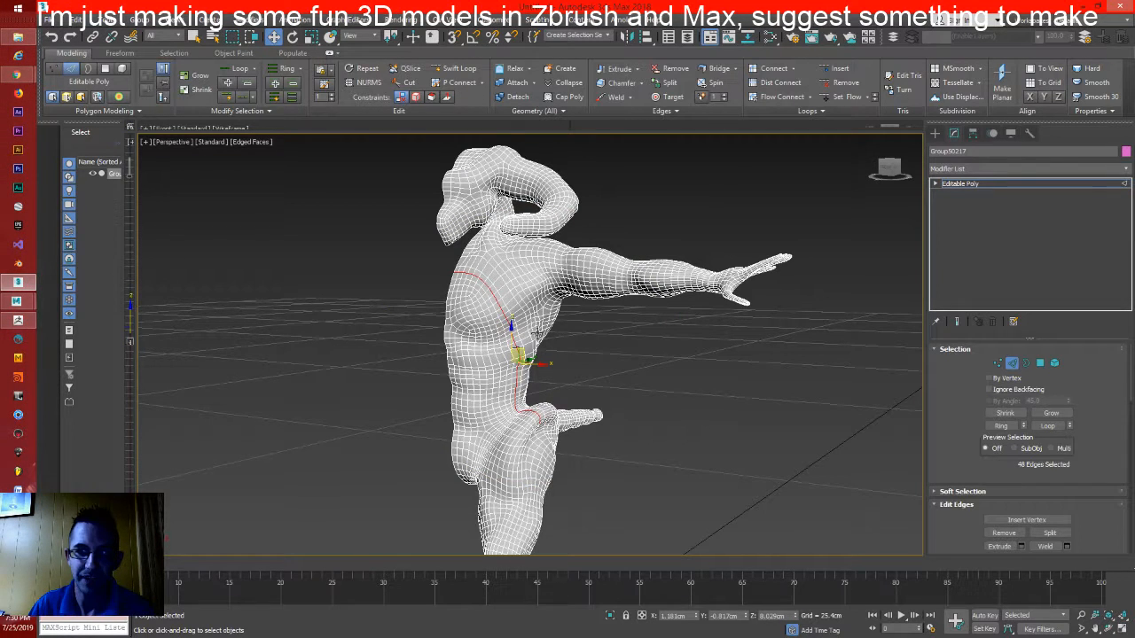
# Remove two horizontal edge loops, one after the other, around the torso just below the chest
pyautogui.doubleClick(527, 337)
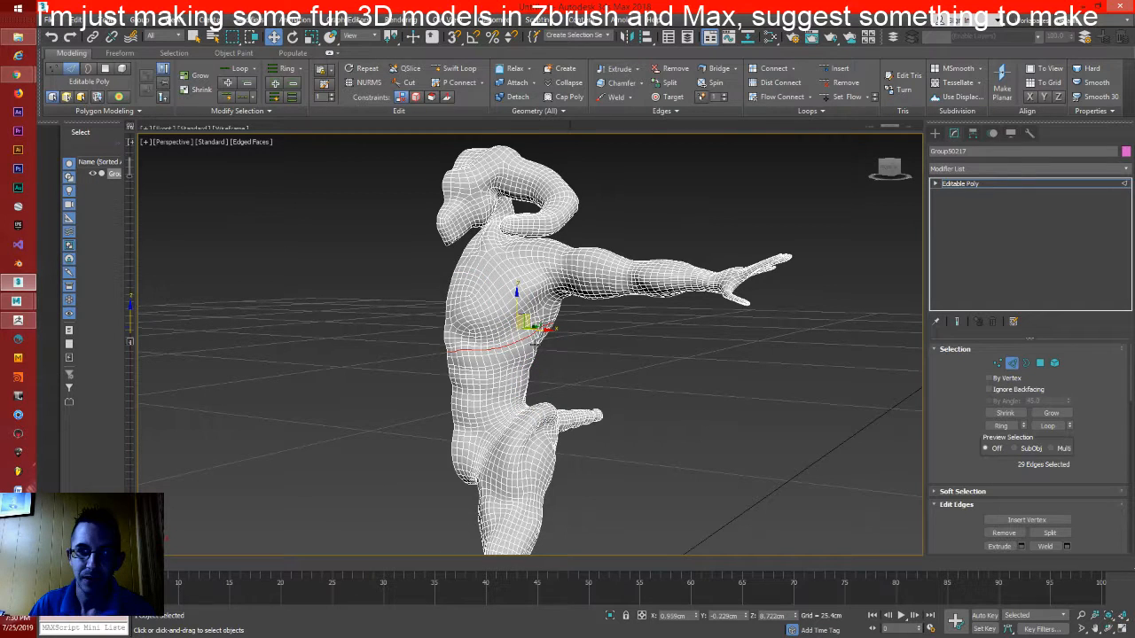
pyautogui.click(849, 83)
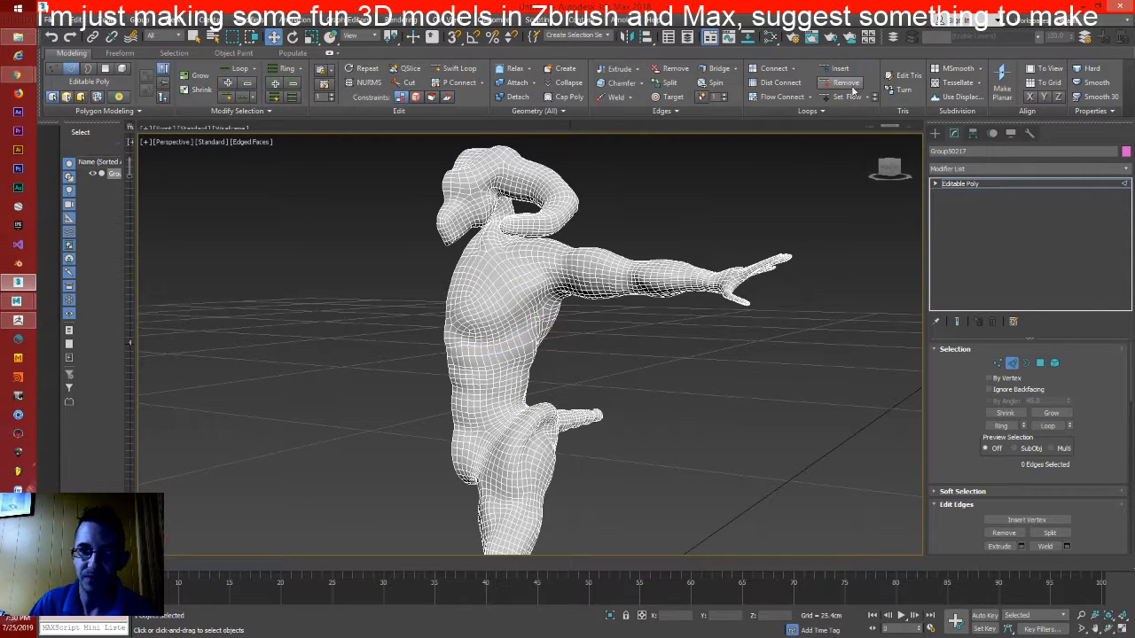
pyautogui.doubleClick(523, 329)
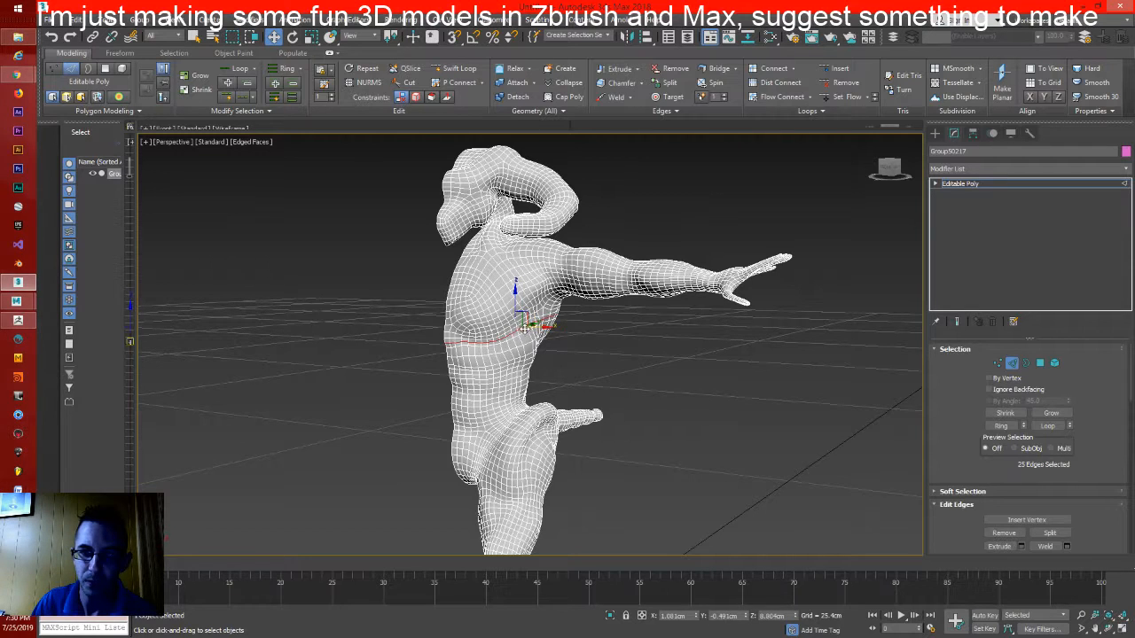
pyautogui.click(847, 82)
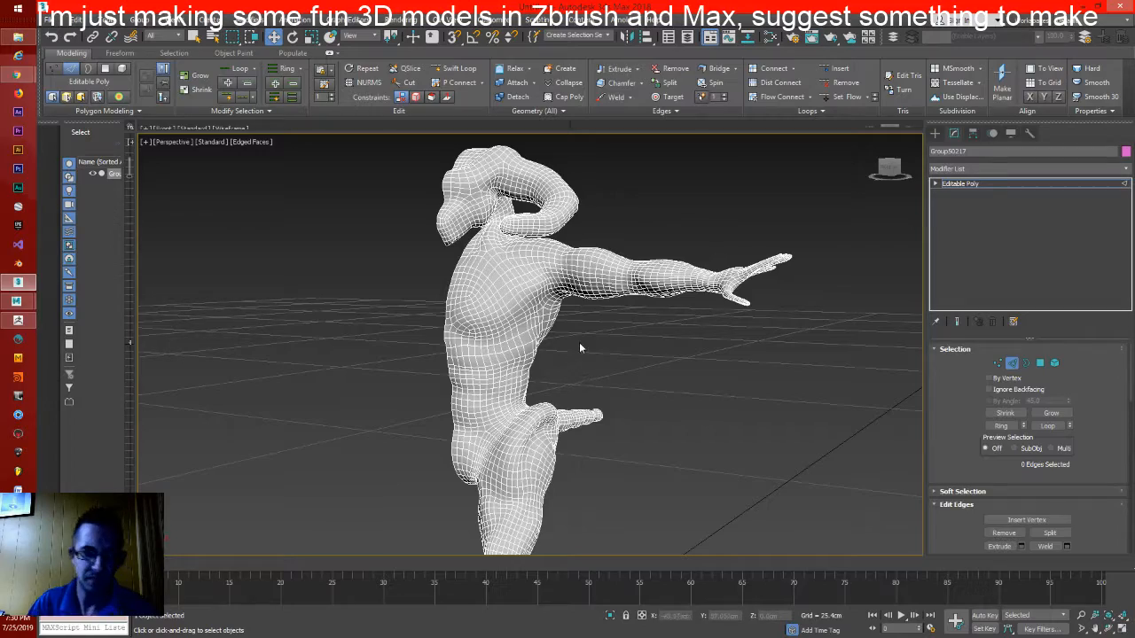
# Examine the lengthwise edge loops along the torso's side, the tail and the back by selecting them one after another
pyautogui.hotkey('ctrl', 'r')
pyautogui.moveTo(595, 367); pyautogui.dragTo(563, 377)
pyautogui.press('w')
pyautogui.click(532, 327)
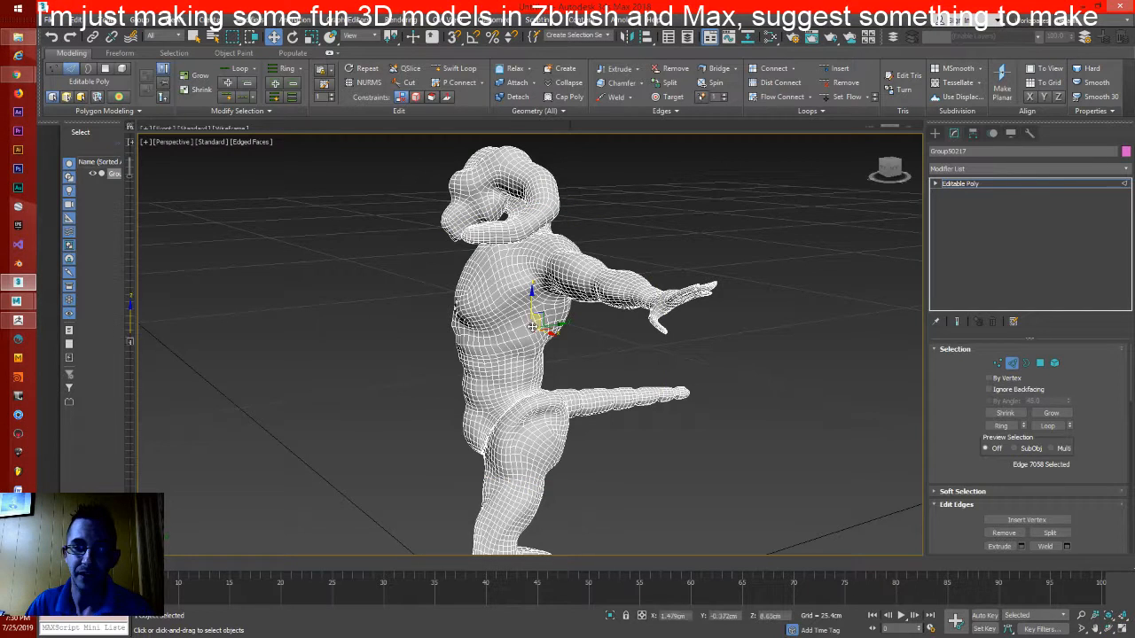
pyautogui.doubleClick(534, 327)
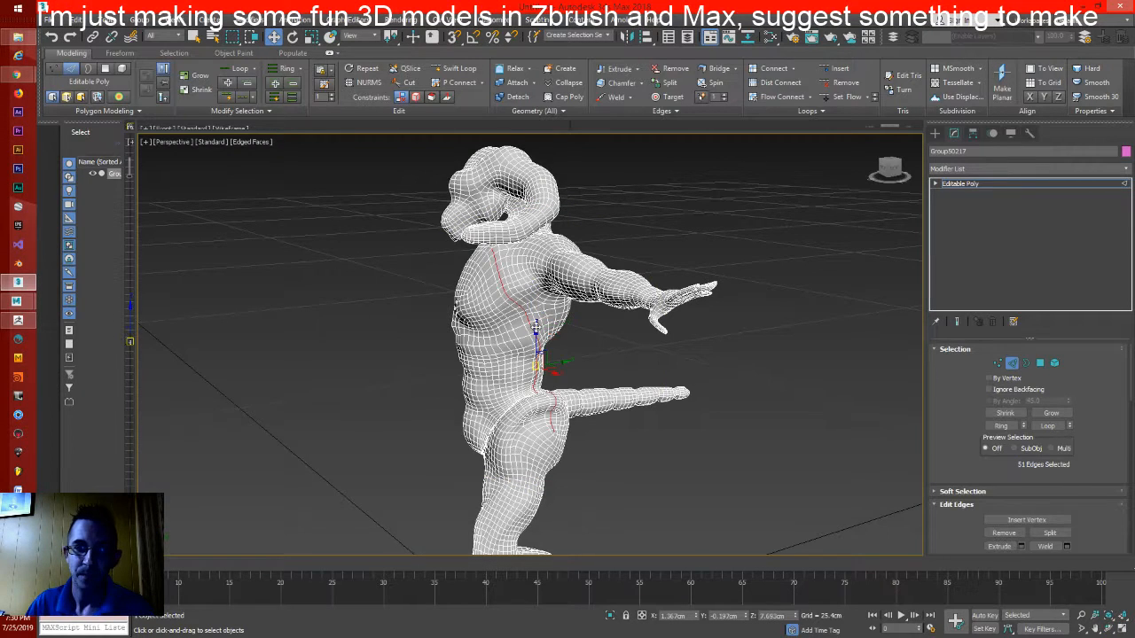
pyautogui.hotkey('ctrl', 'r')
pyautogui.moveTo(556, 401); pyautogui.dragTo(592, 376)
pyautogui.rightClick(592, 377)
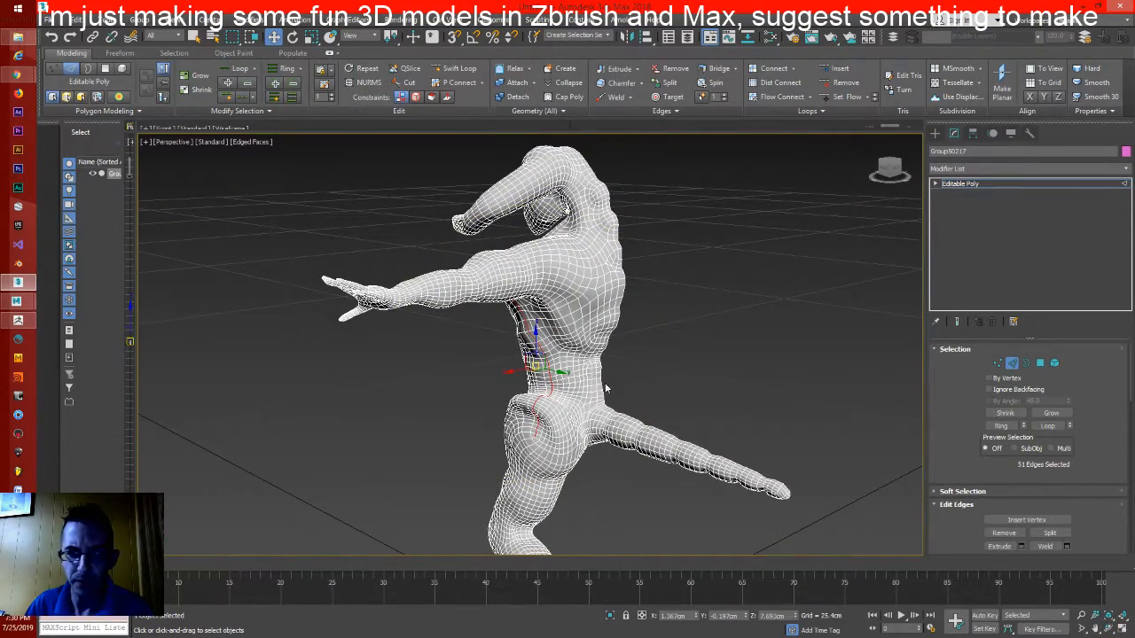
pyautogui.doubleClick(599, 379)
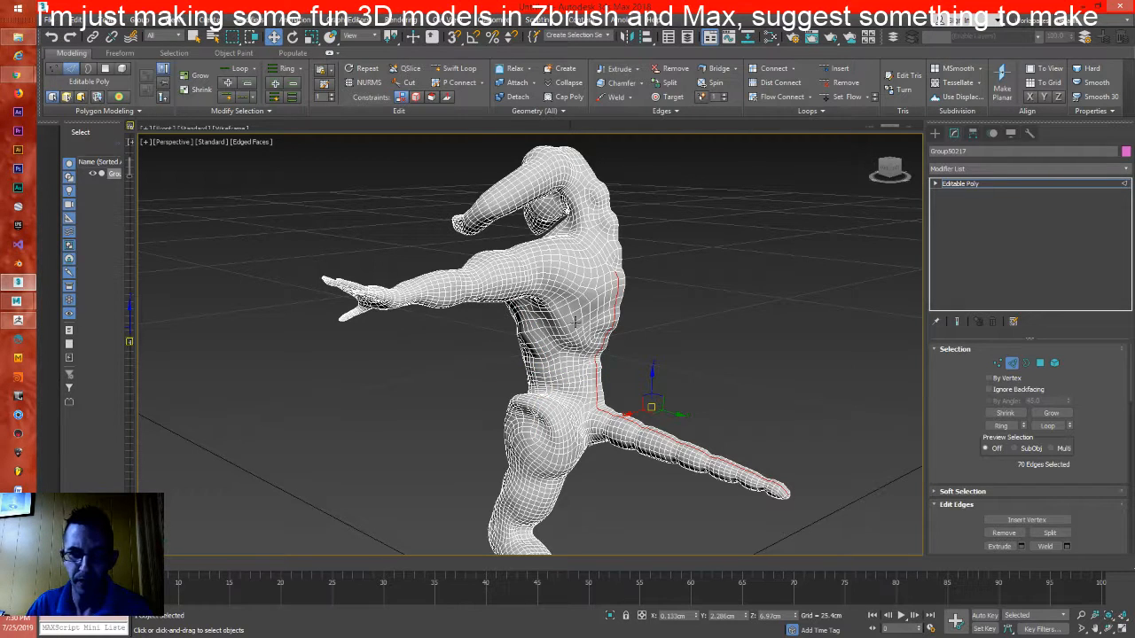
pyautogui.hotkey('ctrl', 'r')
pyautogui.moveTo(589, 328); pyautogui.dragTo(599, 370)
pyautogui.rightClick(615, 320)
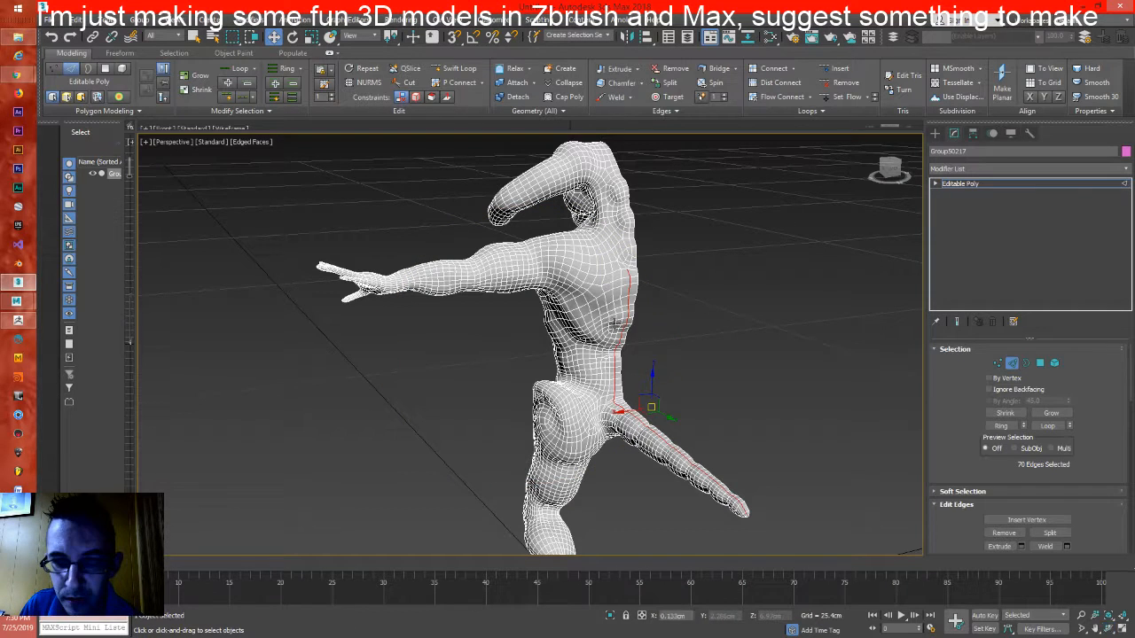
pyautogui.doubleClick(592, 344)
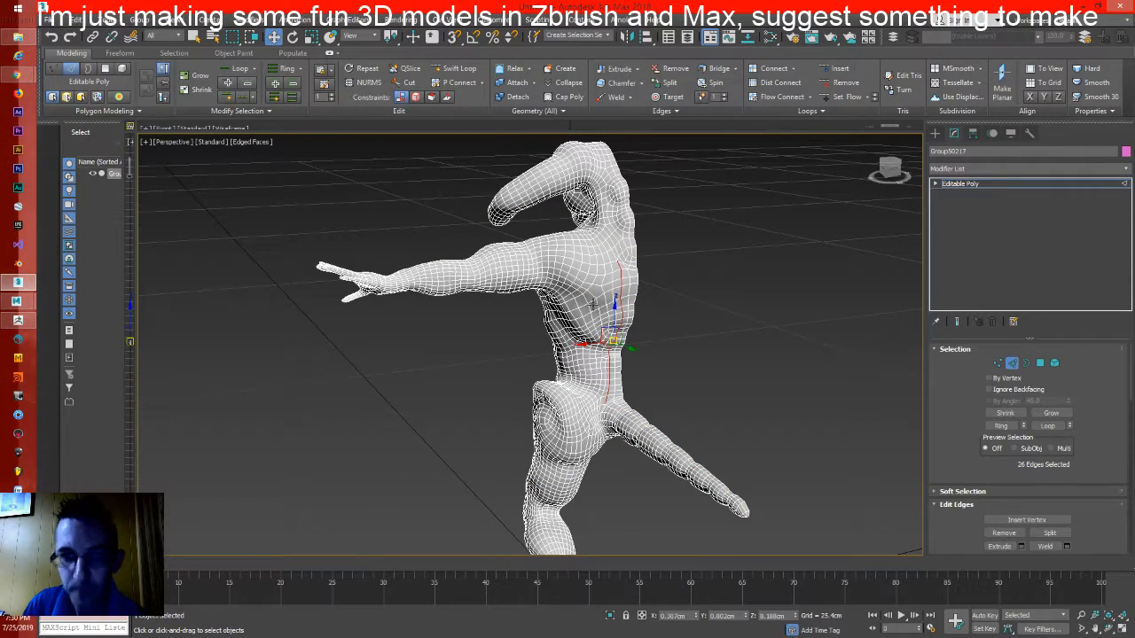
# Remove three neighbouring edge loops around the middle of the upper arm
pyautogui.doubleClick(516, 267)
pyautogui.keyDown('ctrl'); pyautogui.doubleClick(512, 269); pyautogui.keyUp('ctrl')
pyautogui.keyDown('ctrl'); pyautogui.doubleClick(504, 269); pyautogui.keyUp('ctrl')
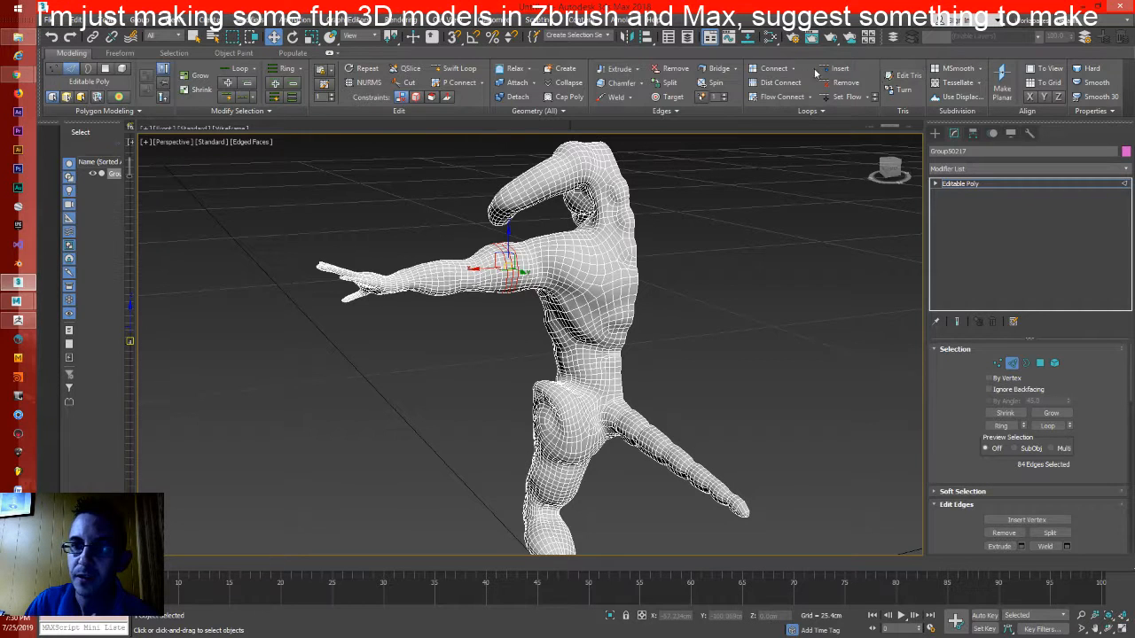
pyautogui.click(532, 304)
# Remove two more edge loops around the upper arm, one nearer the shoulder and one nearer the elbow
pyautogui.keyDown('alt'); pyautogui.moveTo(532, 304); pyautogui.dragTo(574, 249, button='middle'); pyautogui.keyUp('alt')
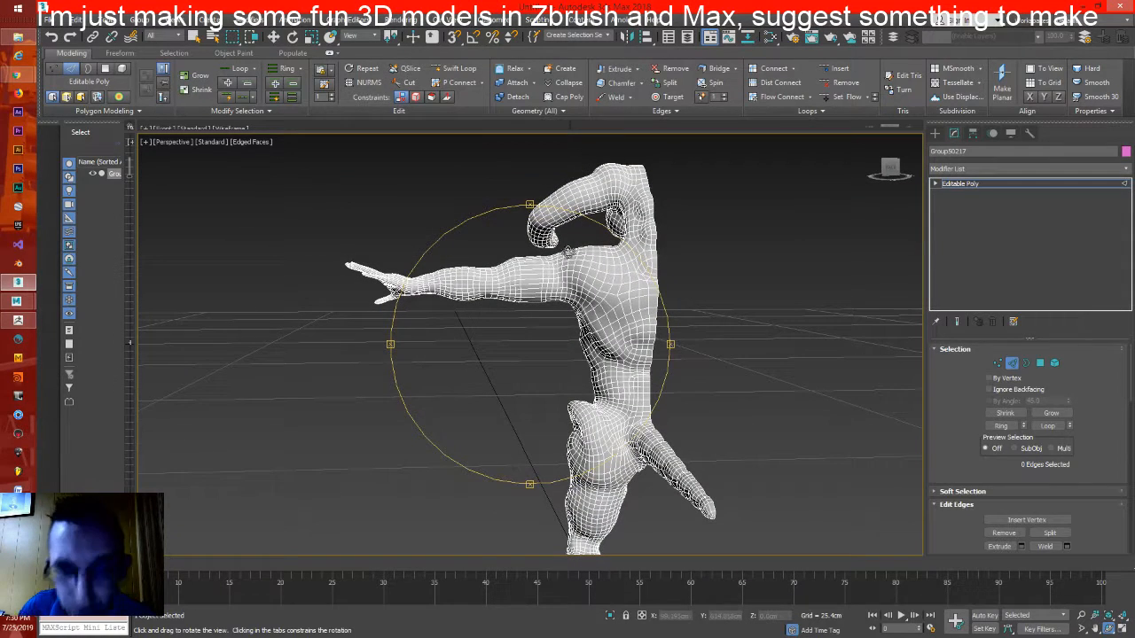
pyautogui.doubleClick(548, 276)
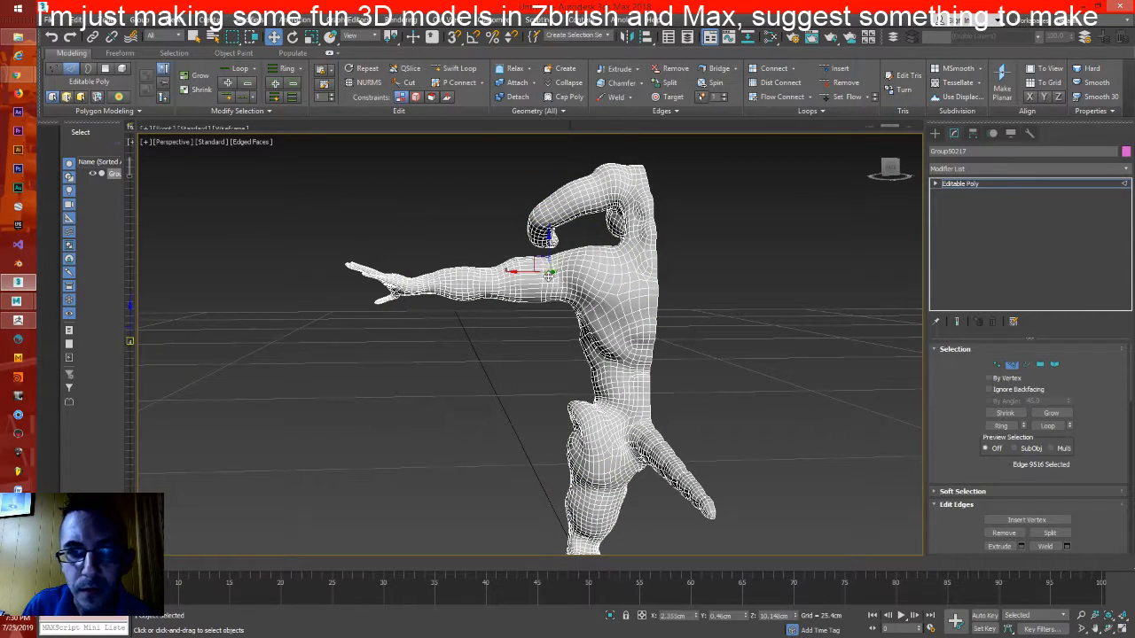
pyautogui.click(845, 84)
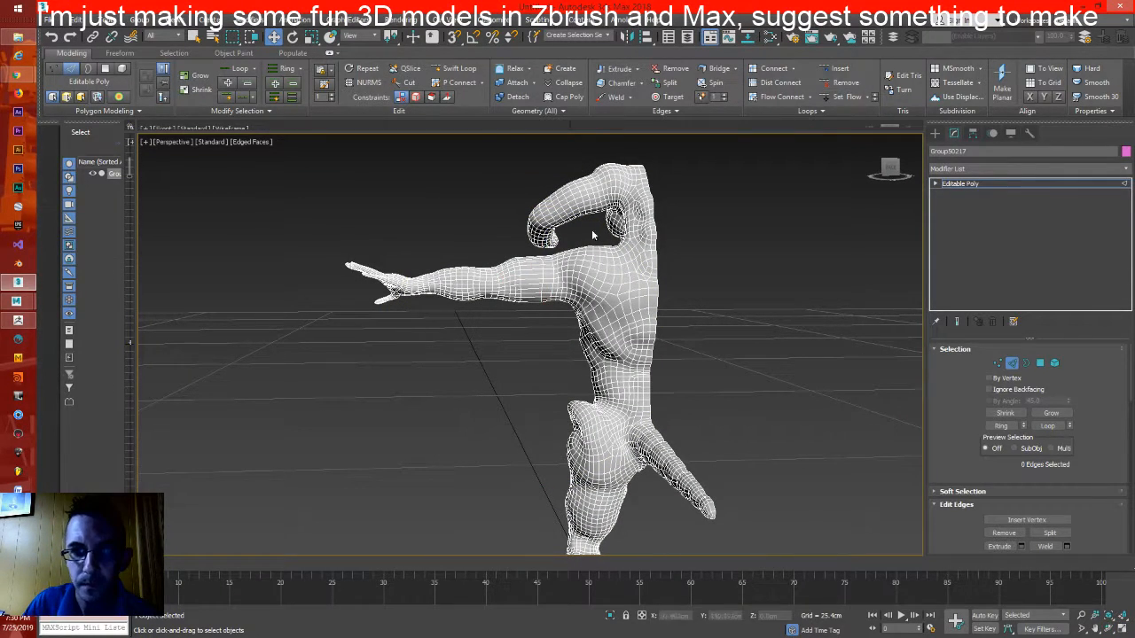
pyautogui.doubleClick(513, 284)
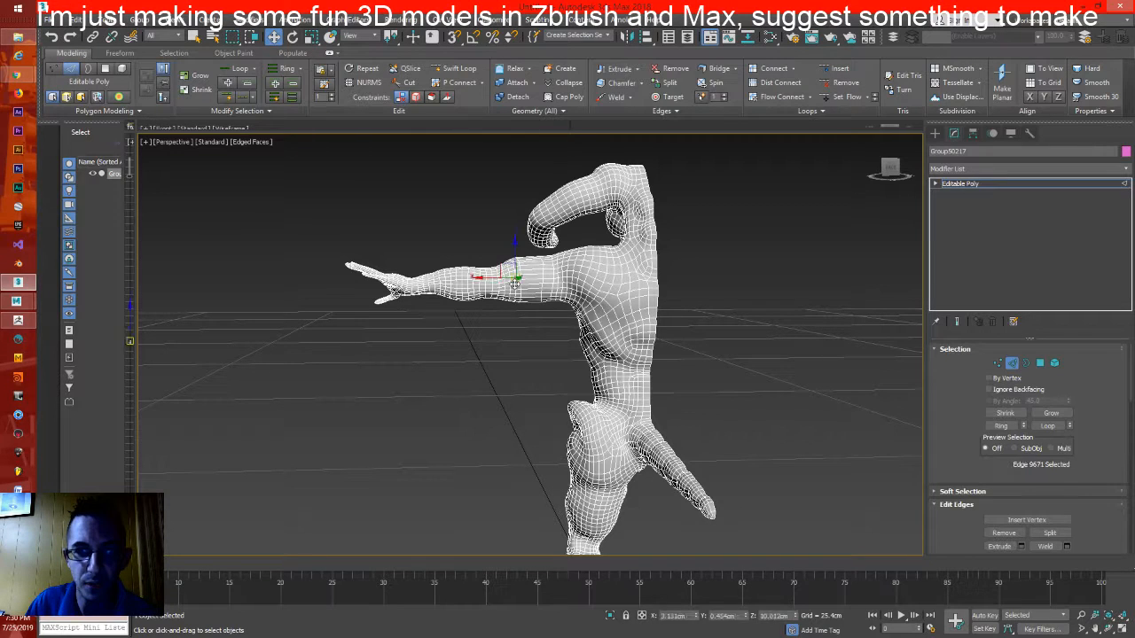
pyautogui.click(845, 82)
# Remove the edge loop around the arm just above the elbow and the lengthwise loop running from the chest along the arm to the hand
pyautogui.keyDown('alt'); pyautogui.moveTo(521, 341); pyautogui.dragTo(578, 286, button='middle'); pyautogui.keyUp('alt')
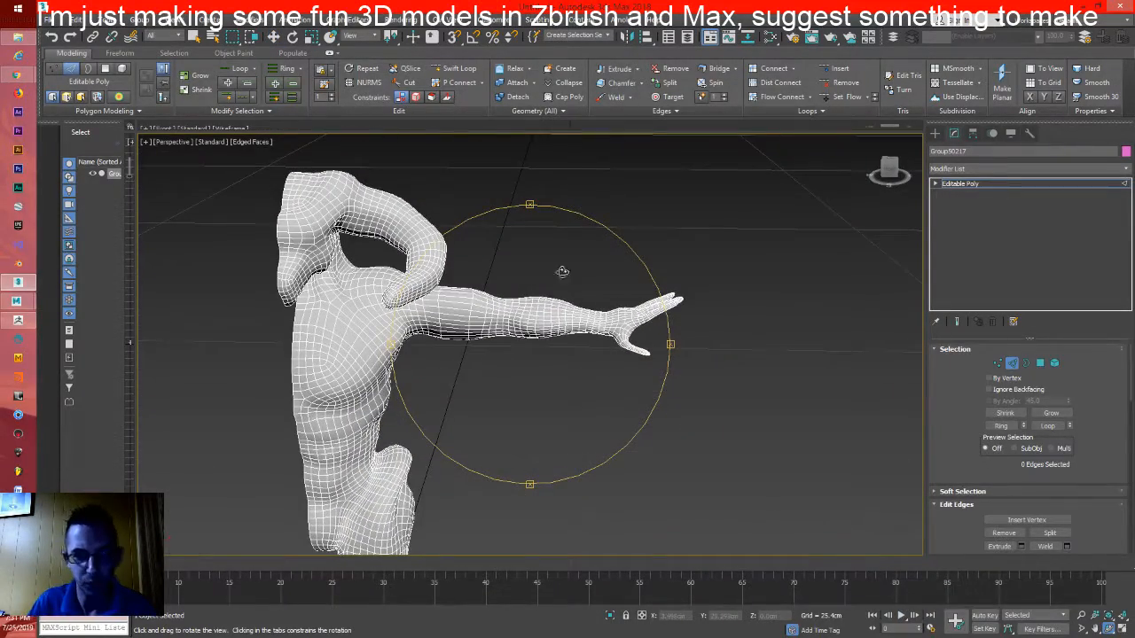
pyautogui.doubleClick(495, 312)
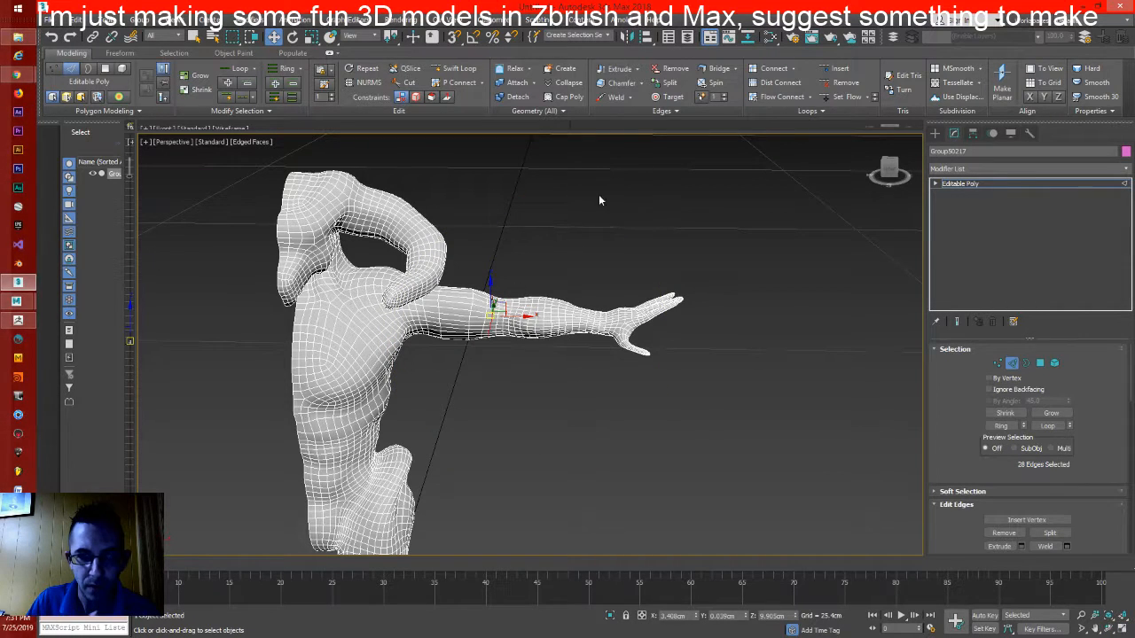
pyautogui.click(486, 262)
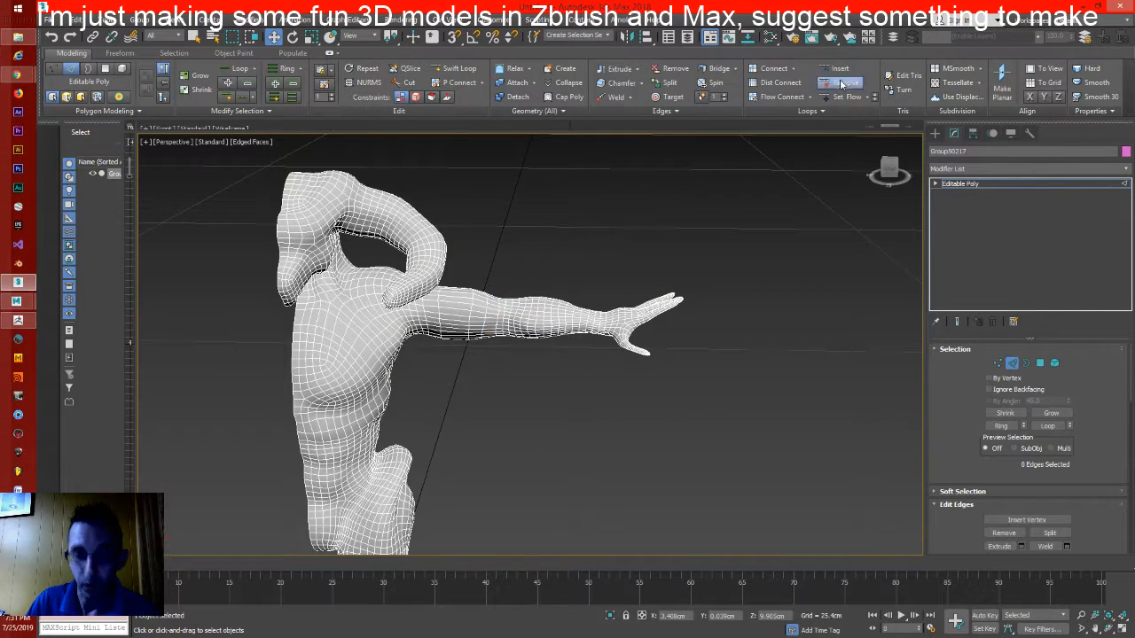
pyautogui.click(505, 310)
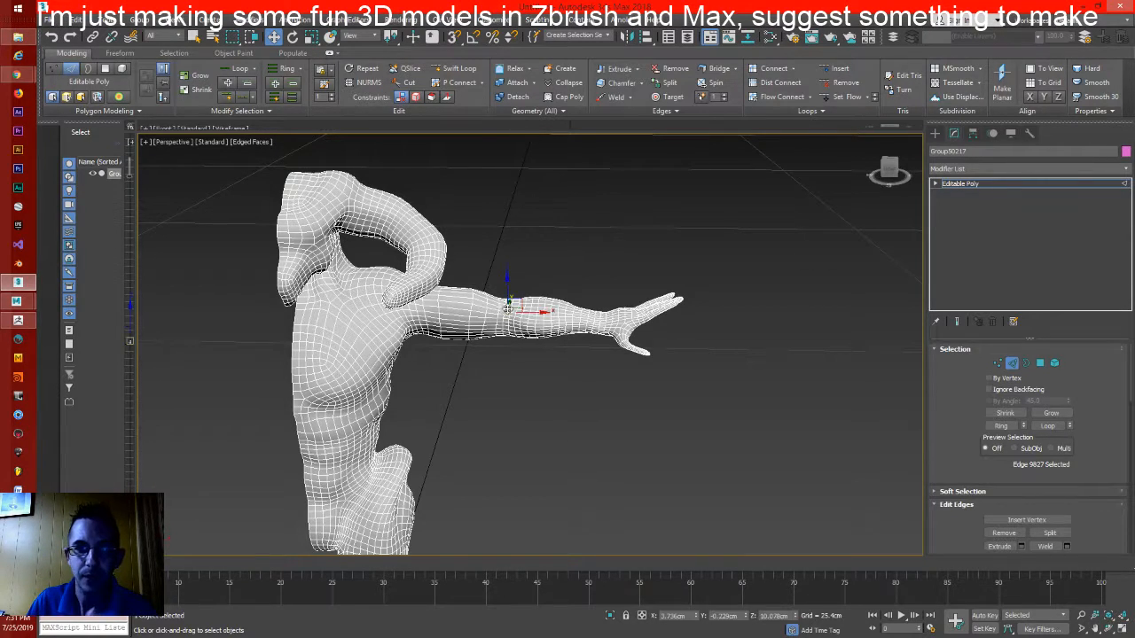
pyautogui.doubleClick(506, 310)
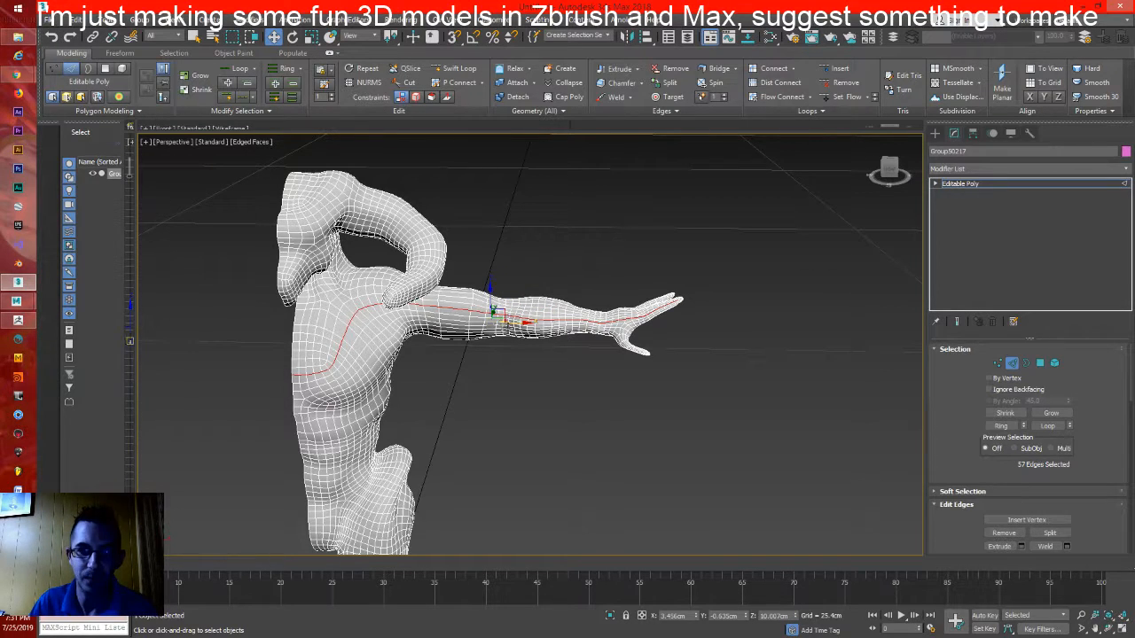
pyautogui.click(845, 83)
# Try to remove the next lengthwise chest-to-hand loop together with the loop crossing the palm and running up a finger
pyautogui.moveTo(540, 329)
pyautogui.keyDown('alt'); pyautogui.mouseDown(button='middle')
pyautogui.moveTo(538, 342)
pyautogui.moveTo(535, 322)
pyautogui.mouseUp(button='middle'); pyautogui.keyUp('alt')
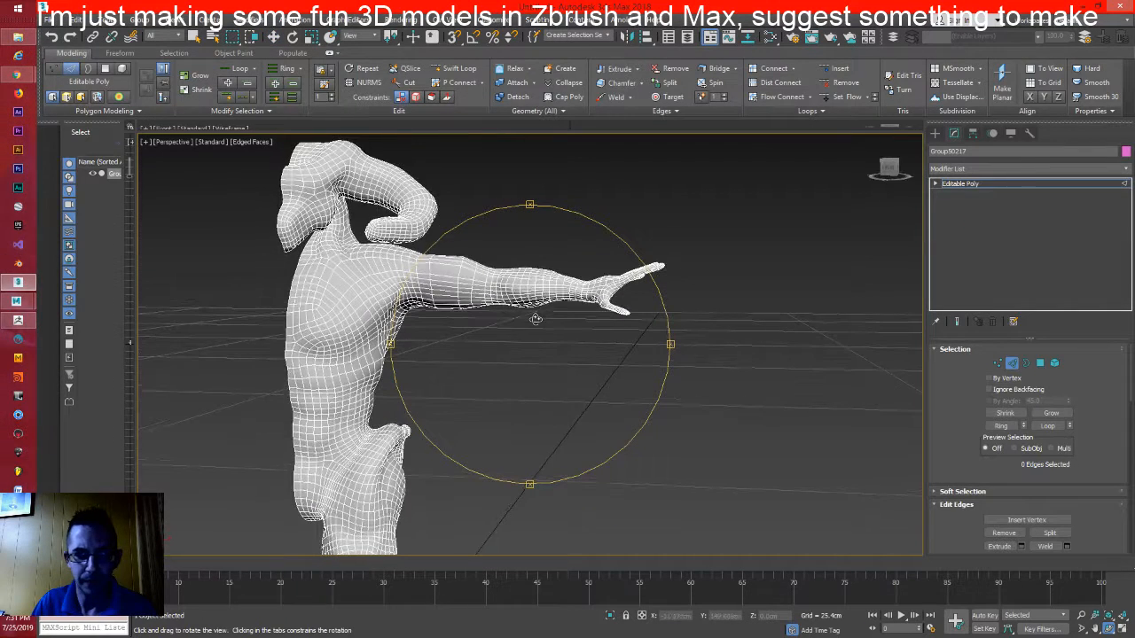
pyautogui.doubleClick(447, 284)
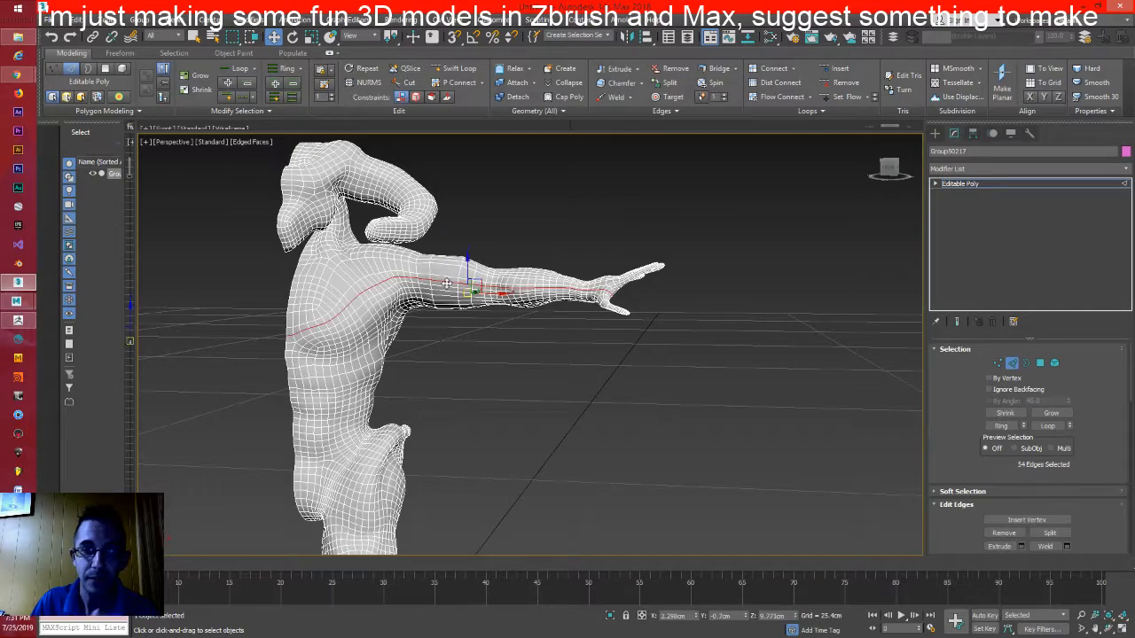
pyautogui.keyDown('alt'); pyautogui.moveTo(593, 357); pyautogui.dragTo(495, 343, button='middle'); pyautogui.keyUp('alt')
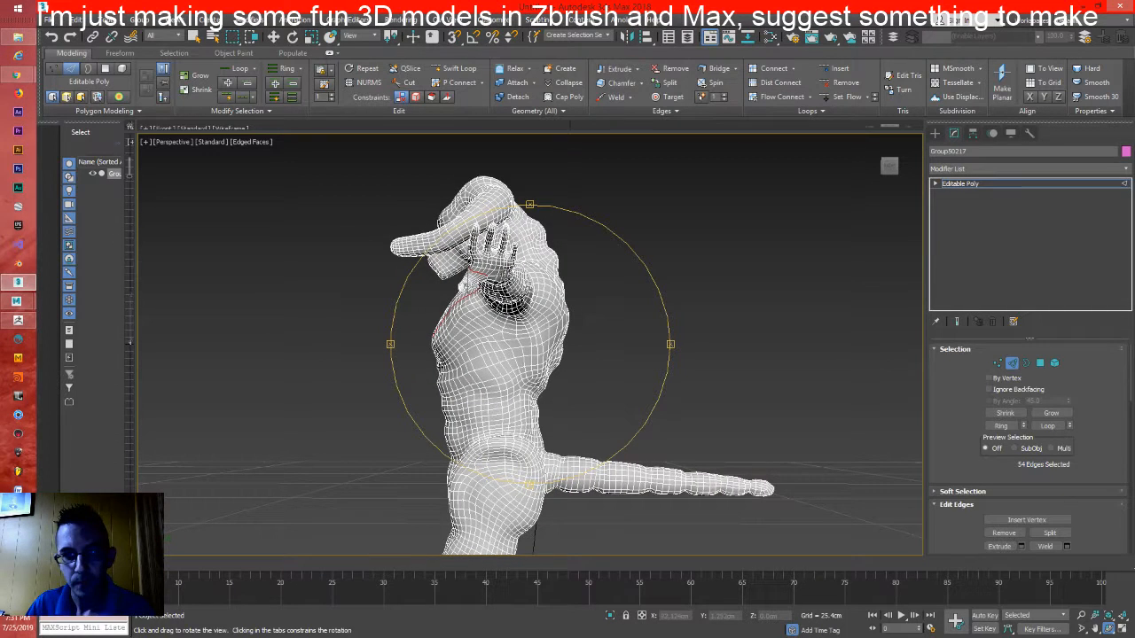
pyautogui.click(1081, 616)
pyautogui.moveTo(507, 273); pyautogui.dragTo(498, 249)
pyautogui.press('w')
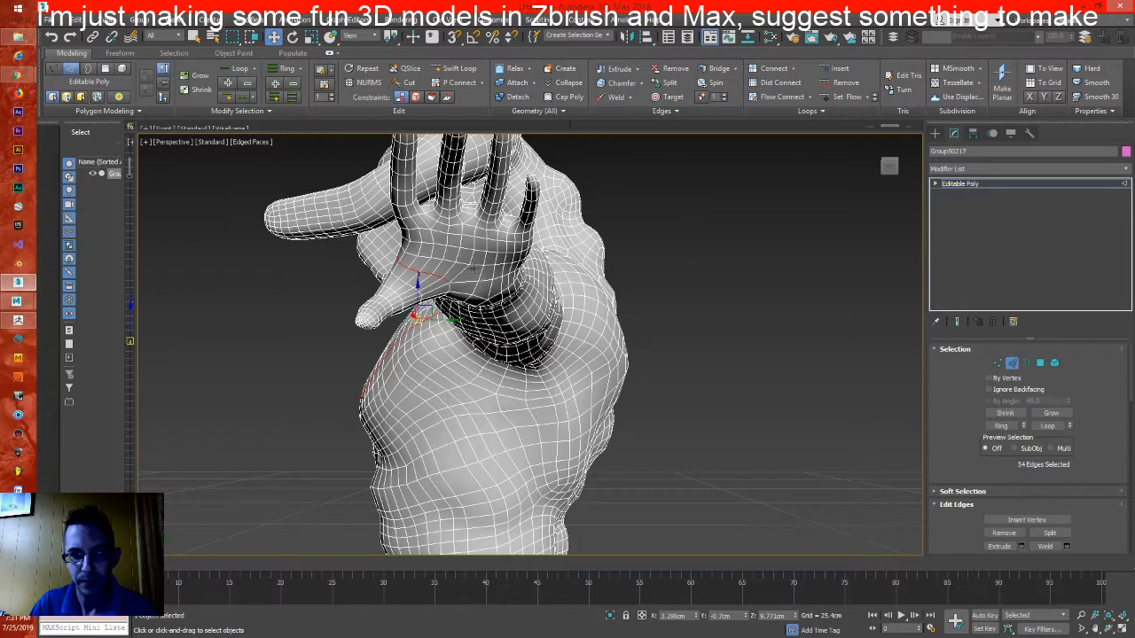
pyautogui.keyDown('ctrl'); pyautogui.doubleClick(461, 280); pyautogui.keyUp('ctrl')
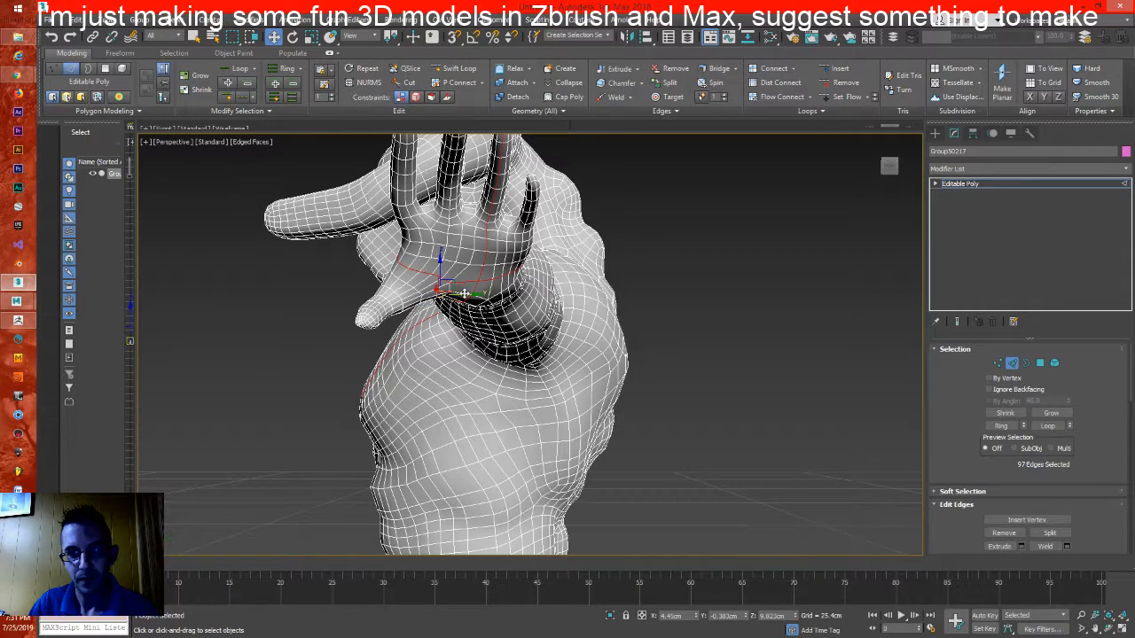
pyautogui.click(846, 84)
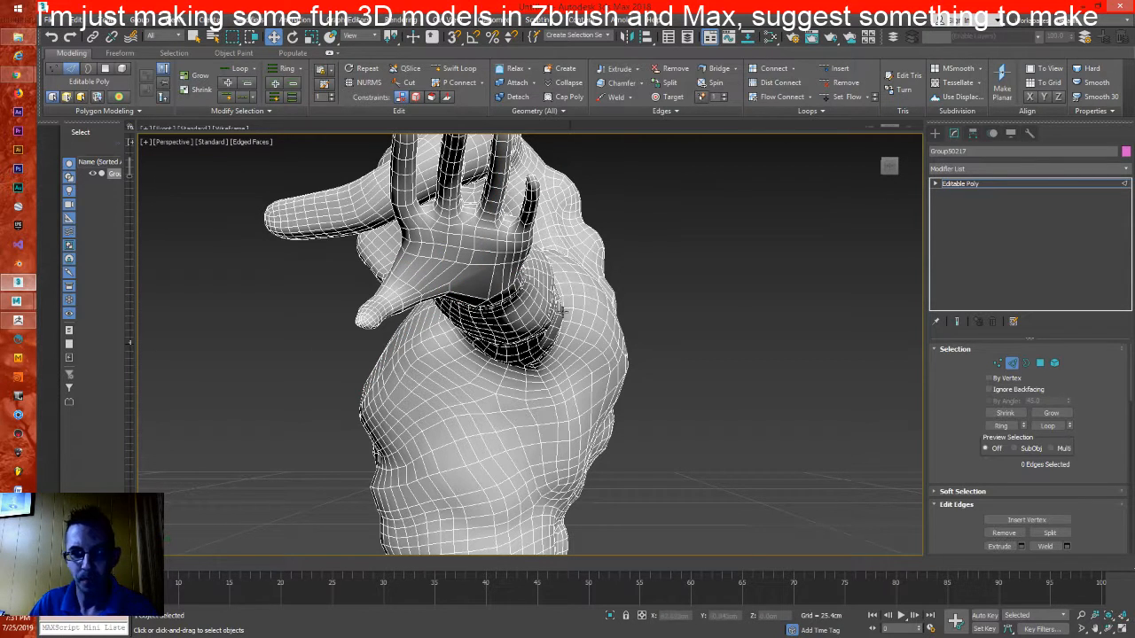
pyautogui.hotkey('ctrl', 'z')
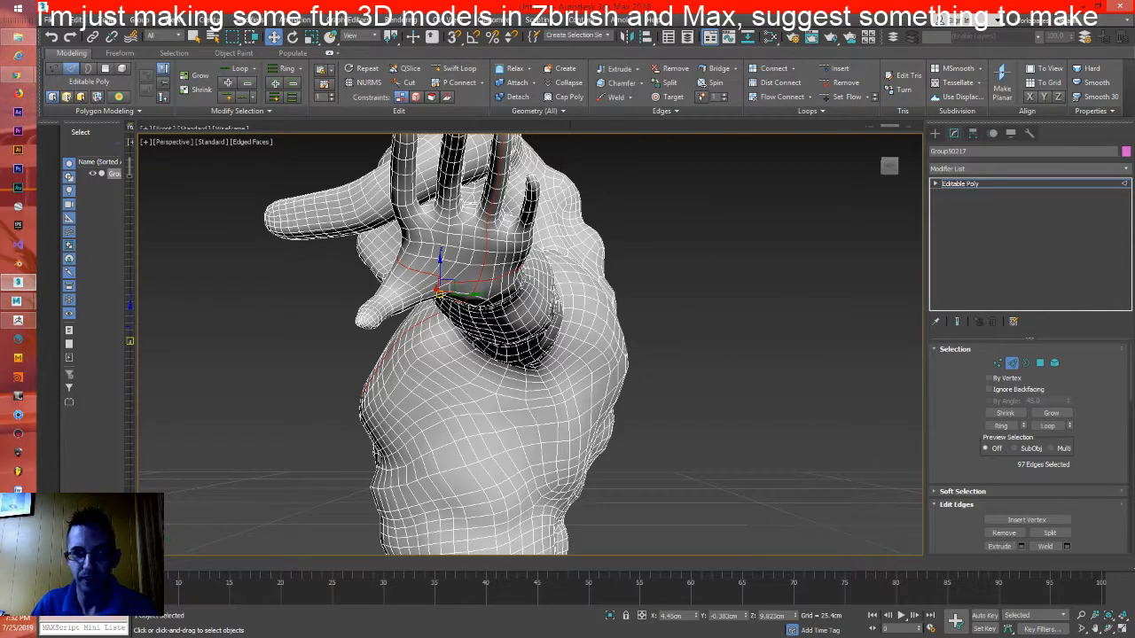
# Remove four edge loops around the forearm, taking every other loop from its thickest part towards the wrist
pyautogui.keyDown('alt'); pyautogui.moveTo(486, 364); pyautogui.dragTo(650, 368, button='middle'); pyautogui.keyUp('alt')
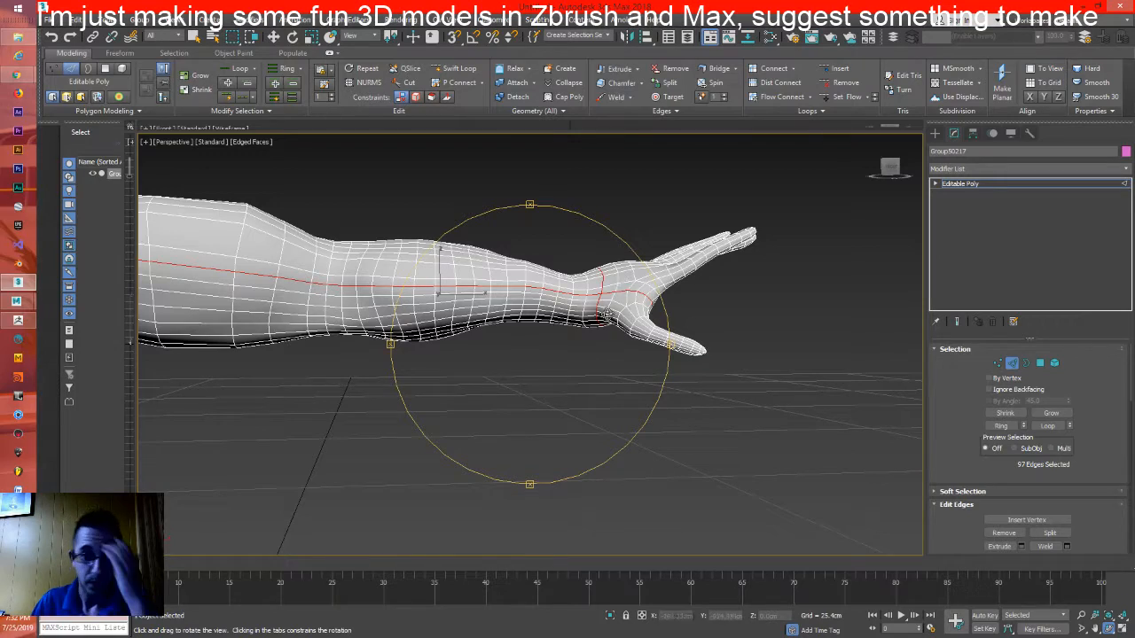
pyautogui.moveTo(588, 313); pyautogui.dragTo(588, 337)
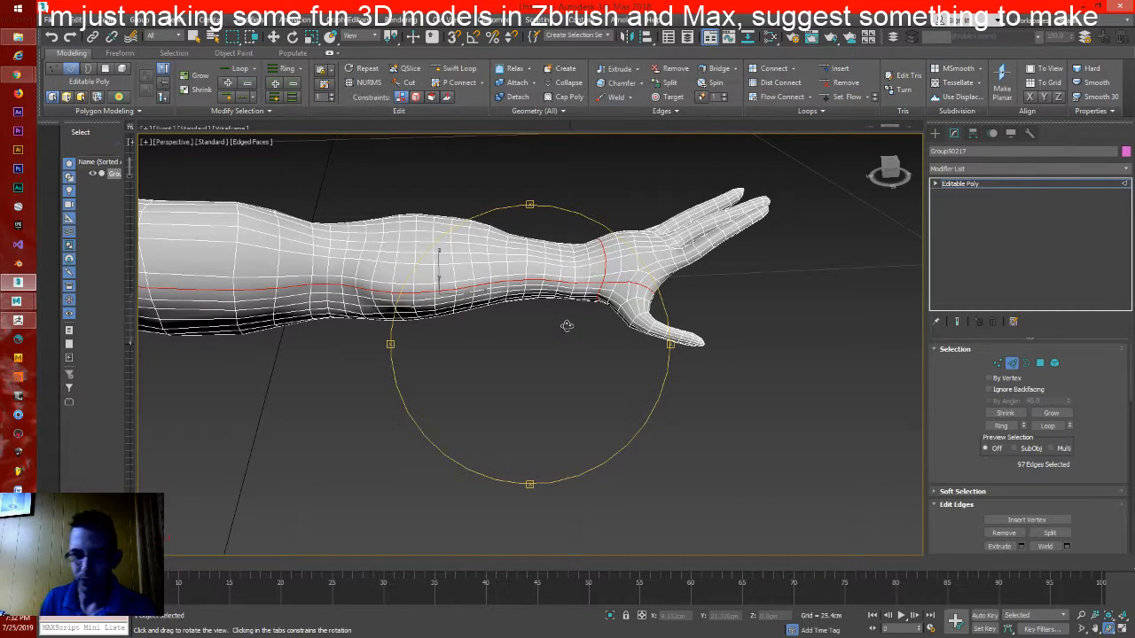
pyautogui.press('w')
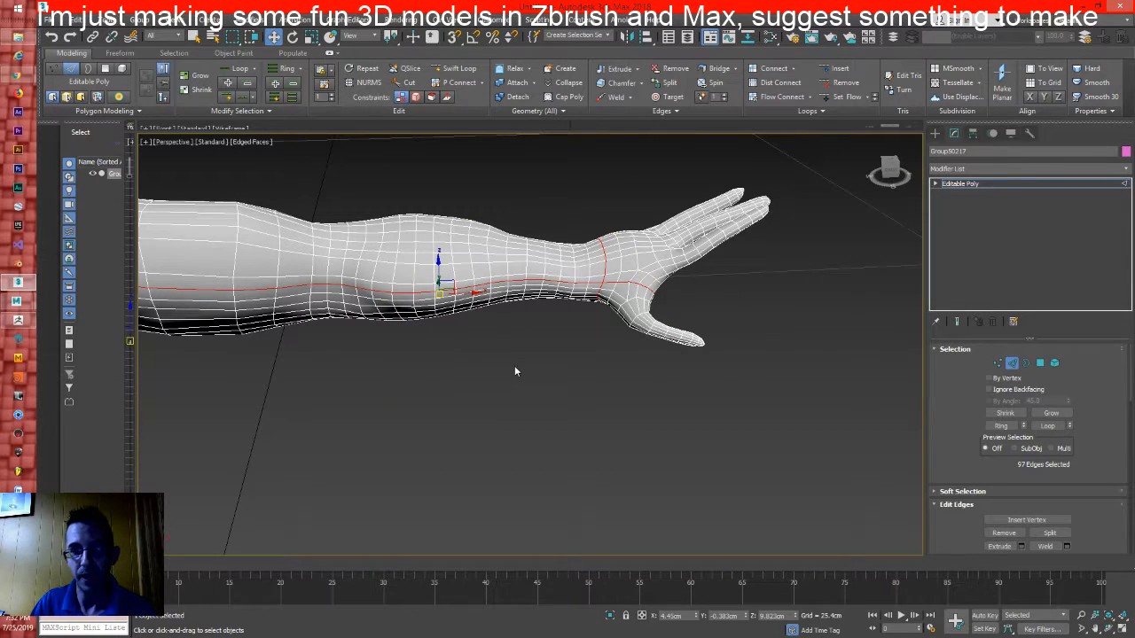
pyautogui.doubleClick(434, 275)
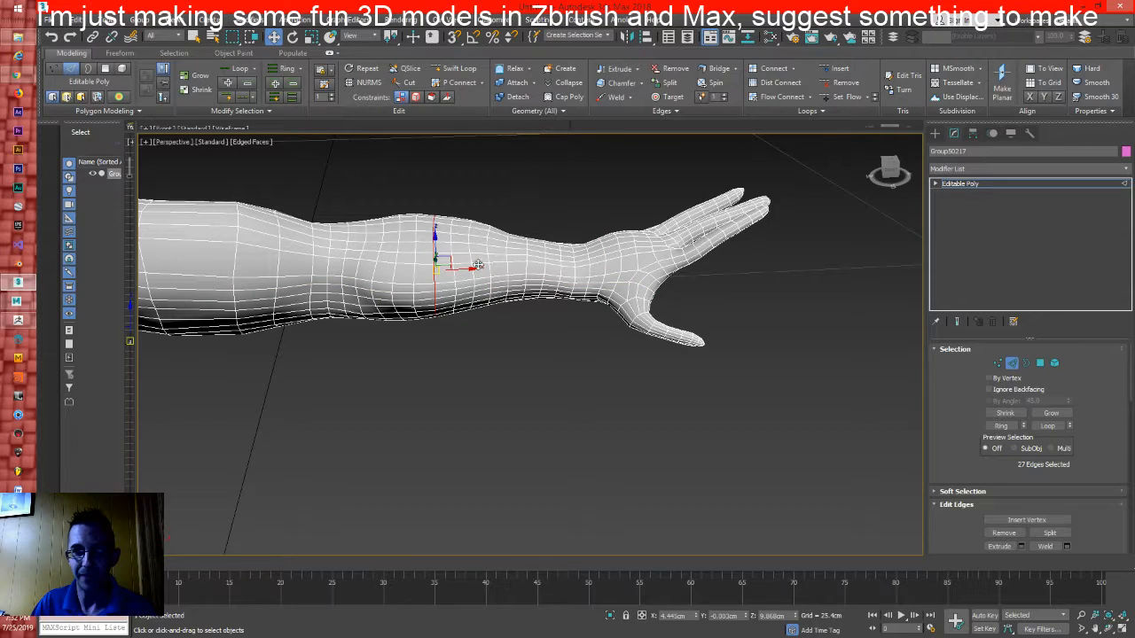
pyautogui.keyDown('ctrl'); pyautogui.doubleClick(471, 274); pyautogui.keyUp('ctrl')
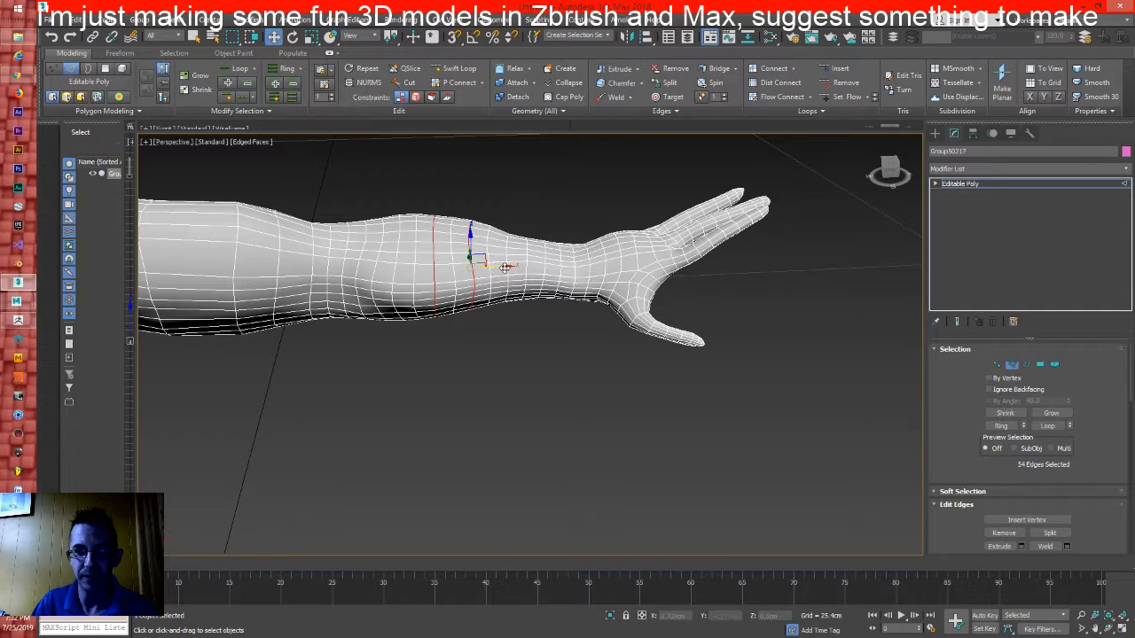
pyautogui.keyDown('ctrl'); pyautogui.doubleClick(504, 266); pyautogui.keyUp('ctrl')
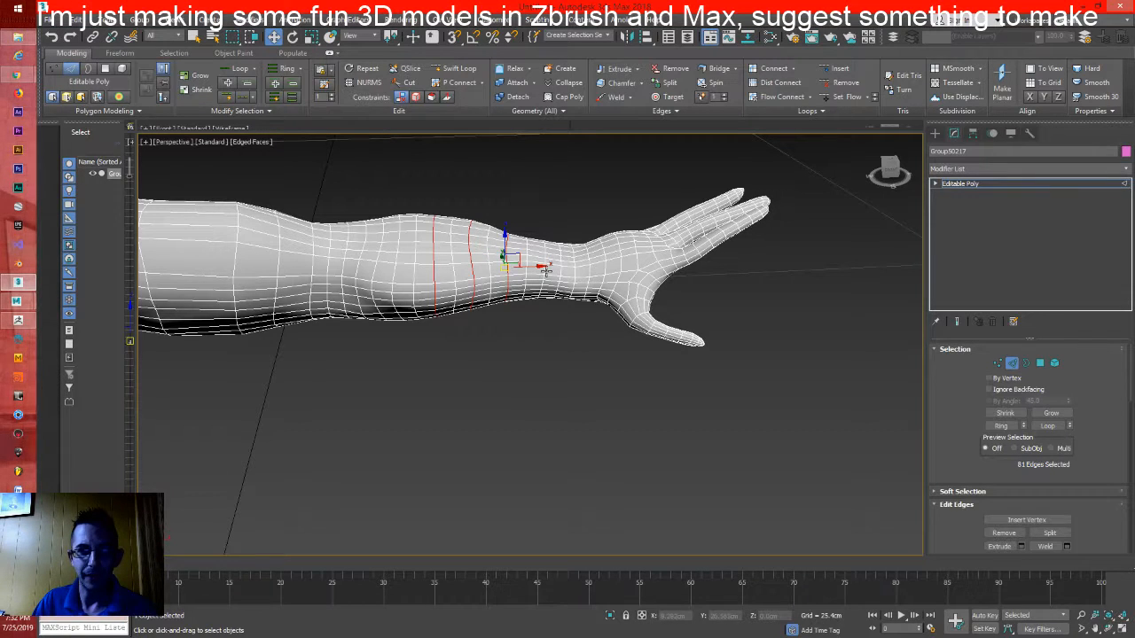
pyautogui.keyDown('ctrl'); pyautogui.doubleClick(540, 266); pyautogui.keyUp('ctrl')
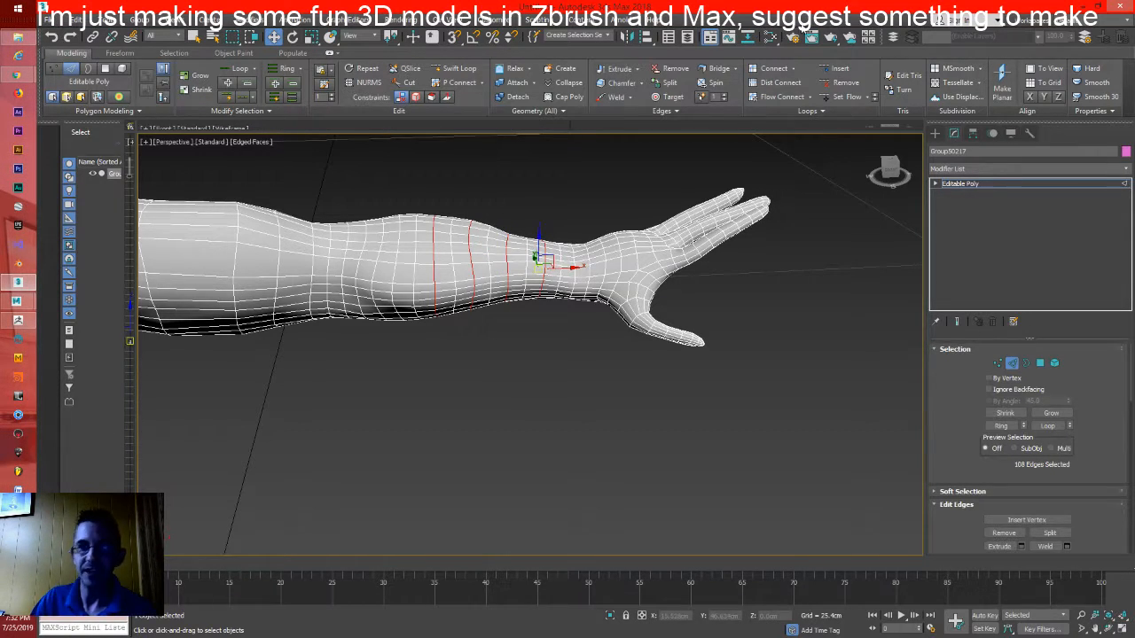
pyautogui.click(845, 83)
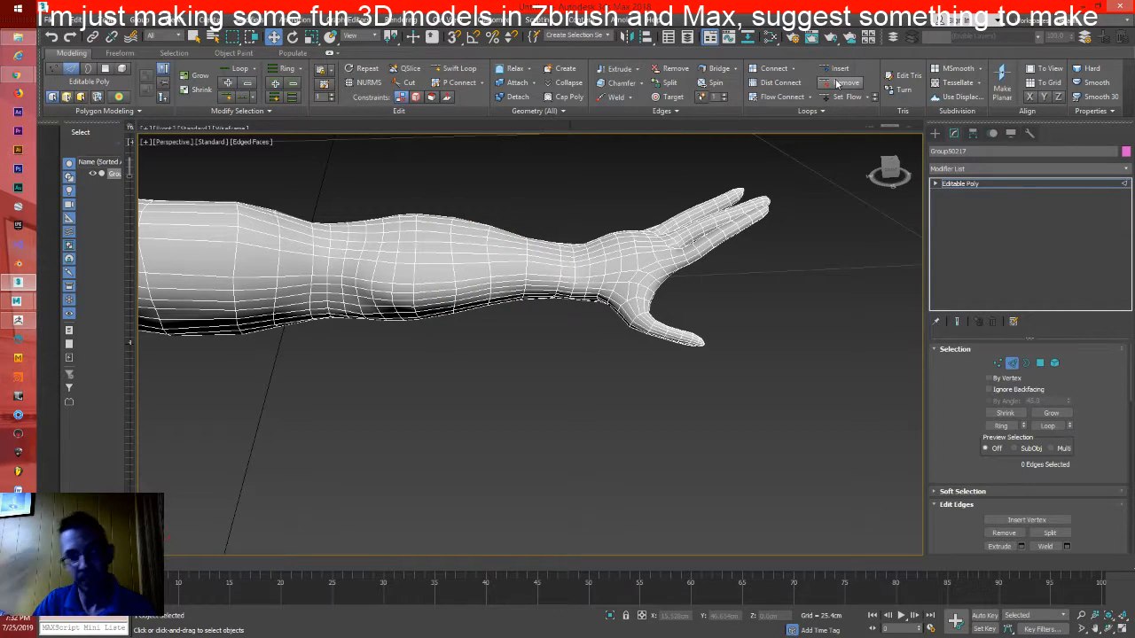
# Select the edge loop around the base of the hand and examine its course across the palm and fingers
pyautogui.click(605, 266)
pyautogui.doubleClick(604, 266)
pyautogui.press('e')
pyautogui.keyDown('alt'); pyautogui.moveTo(614, 337); pyautogui.dragTo(561, 203, button='middle'); pyautogui.keyUp('alt')
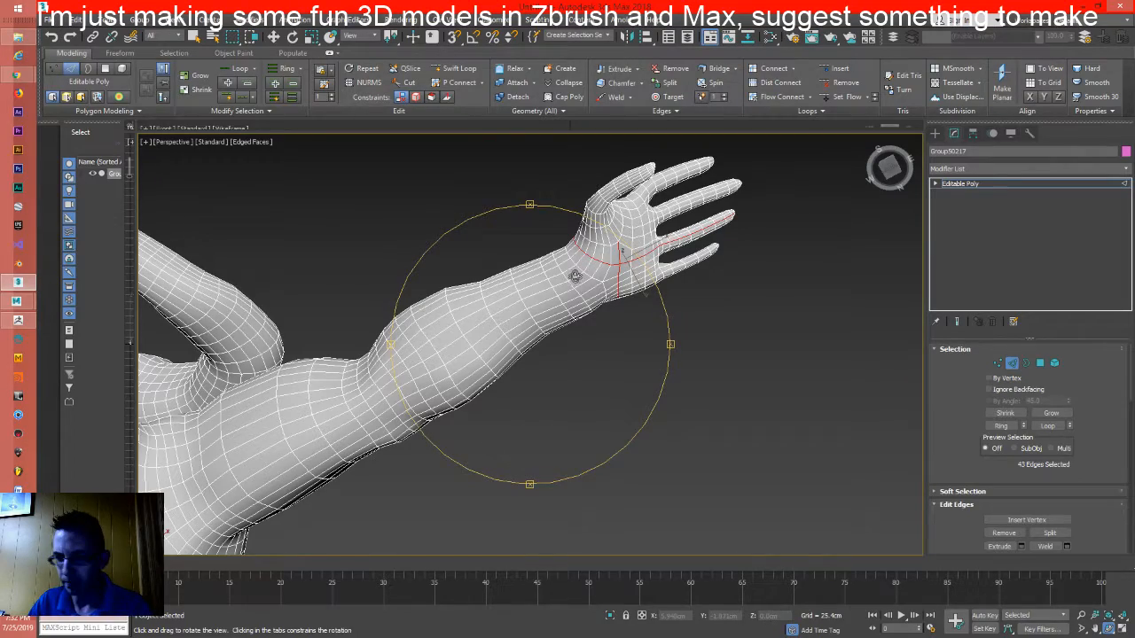
pyautogui.keyDown('alt'); pyautogui.moveTo(584, 303); pyautogui.dragTo(609, 433, button='middle'); pyautogui.keyUp('alt')
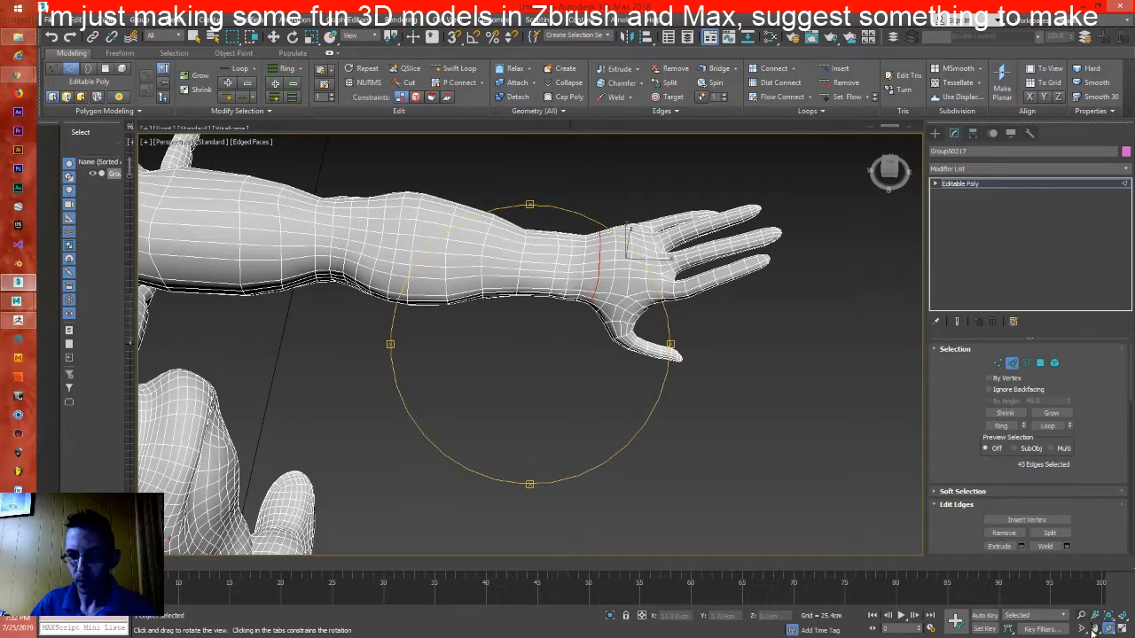
pyautogui.moveTo(493, 364); pyautogui.dragTo(514, 331)
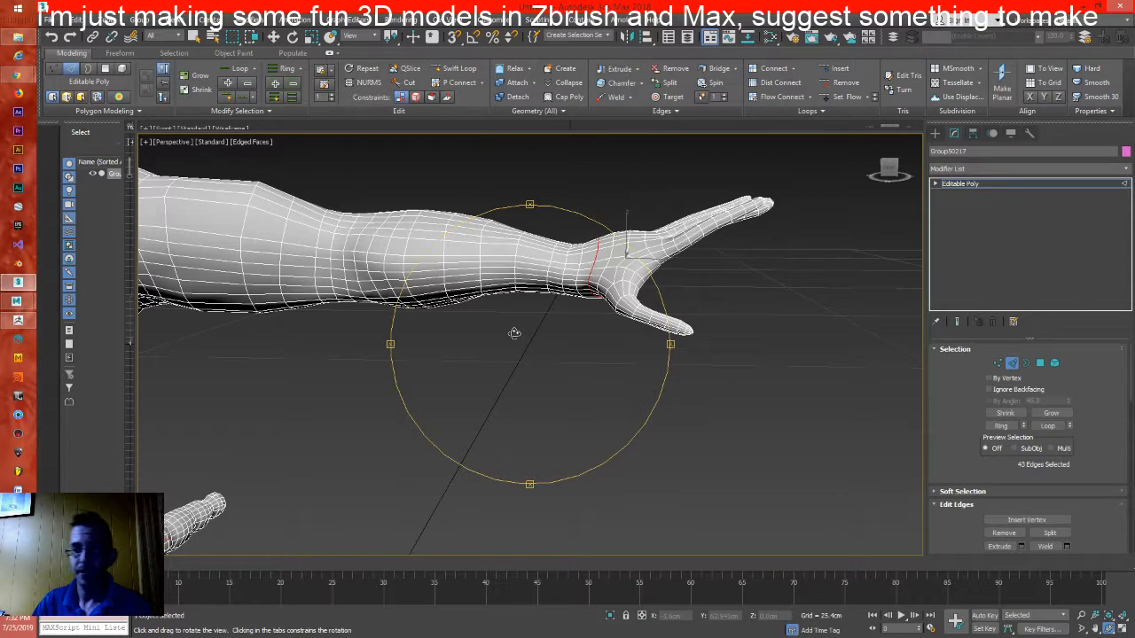
# Select the lengthwise edge loop running from the lower chest along the underside of the arm into the thumb
pyautogui.click(1096, 630)
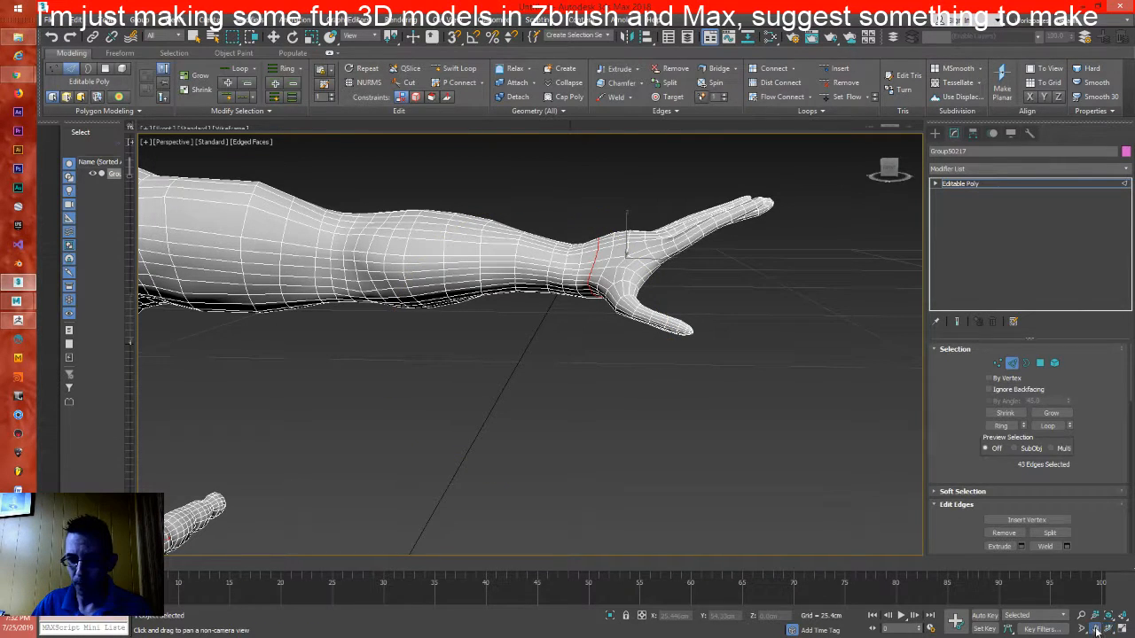
pyautogui.moveTo(381, 332); pyautogui.dragTo(445, 339)
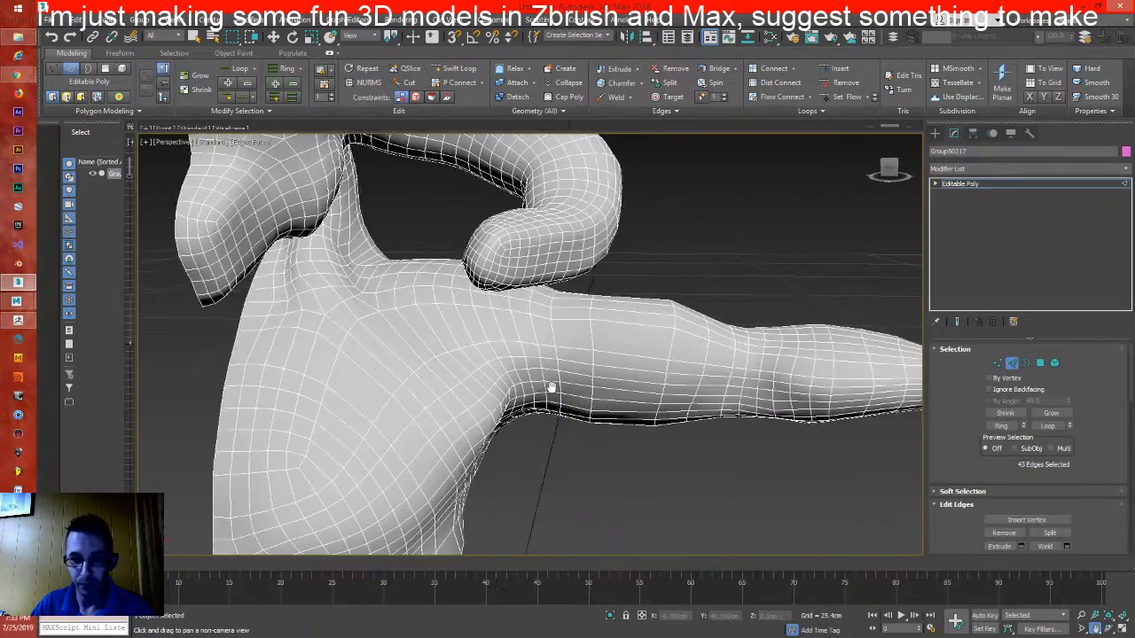
pyautogui.scroll(3, 552, 388)
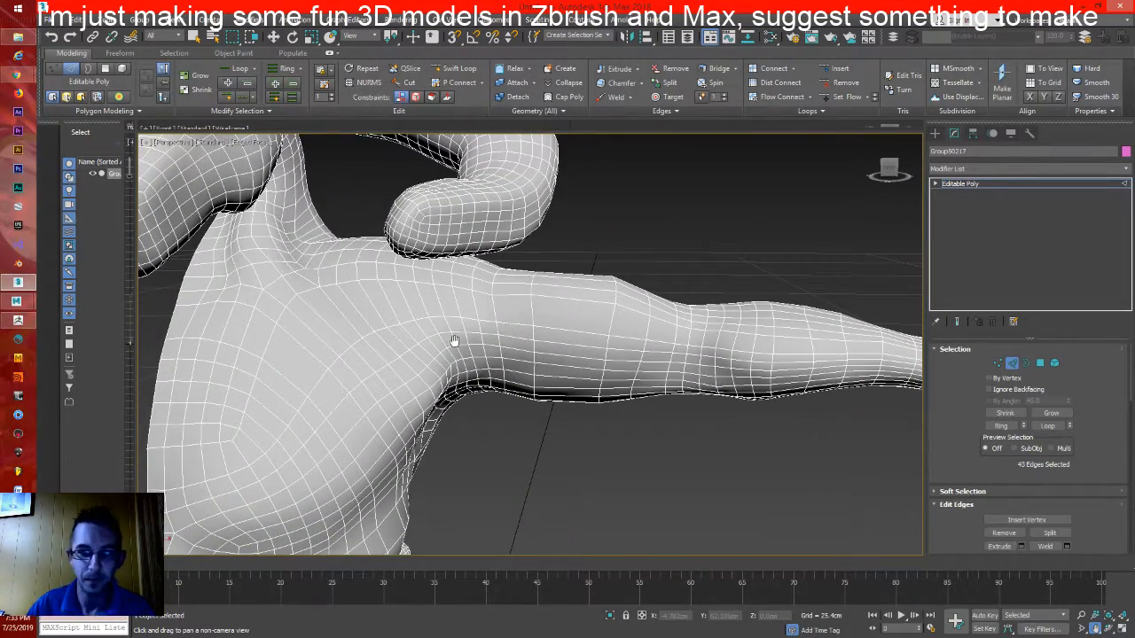
pyautogui.rightClick(406, 339)
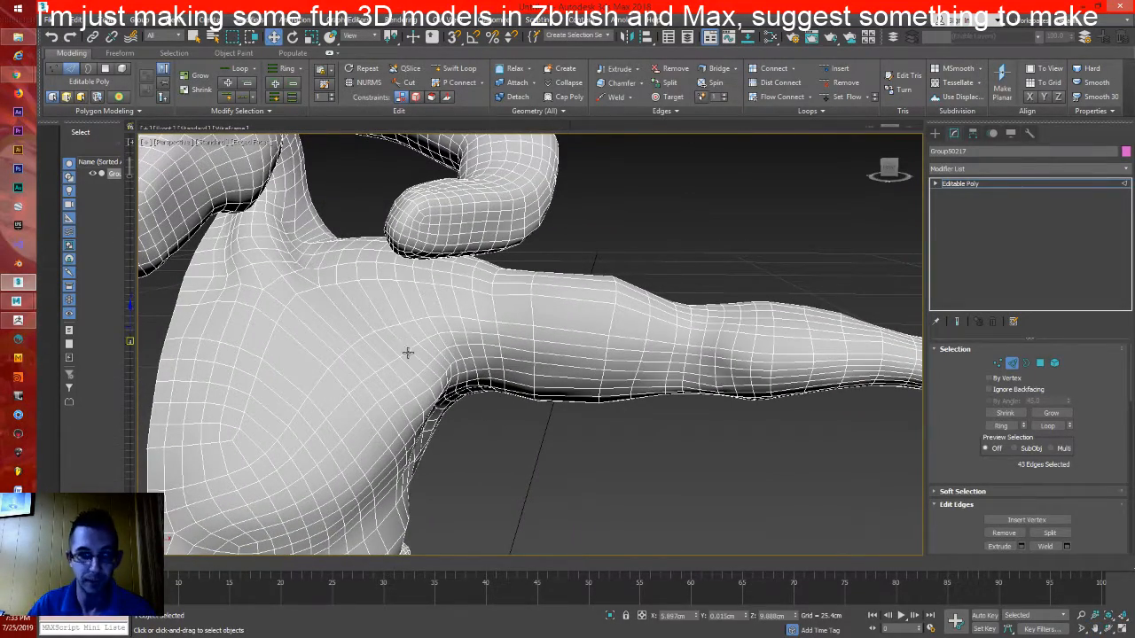
pyautogui.doubleClick(404, 353)
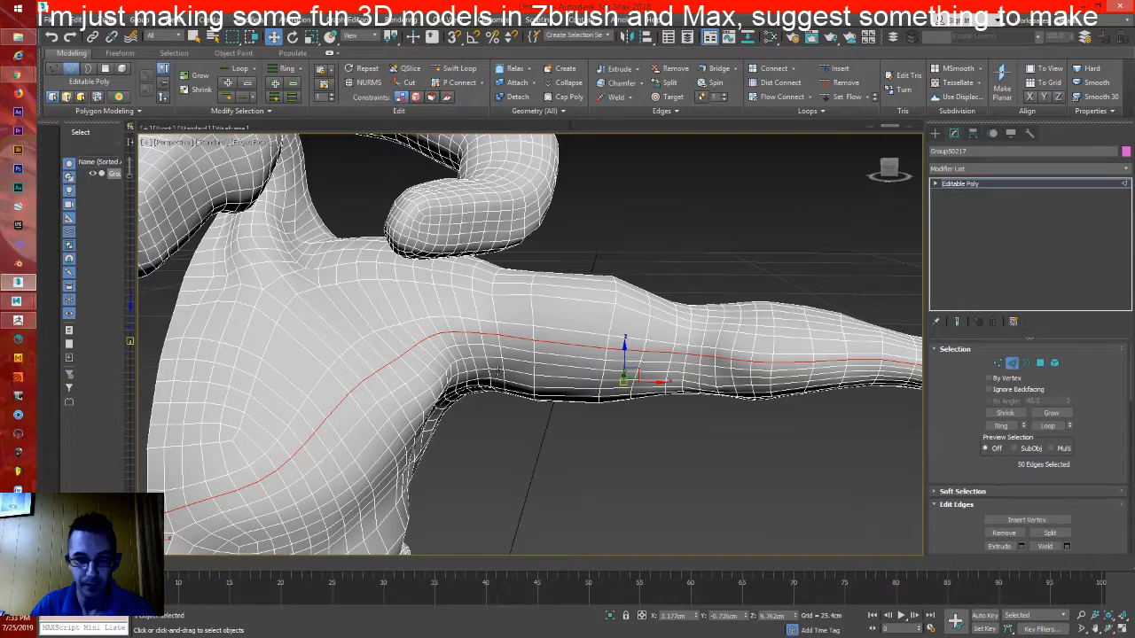
pyautogui.doubleClick(555, 365)
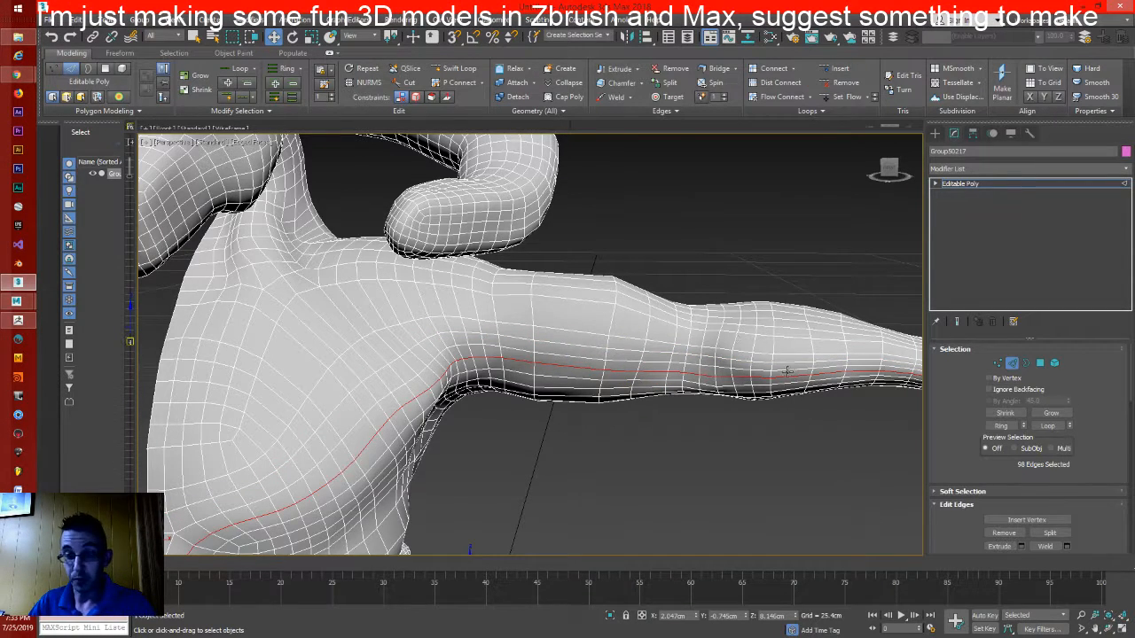
pyautogui.scroll(-5, 785, 366)
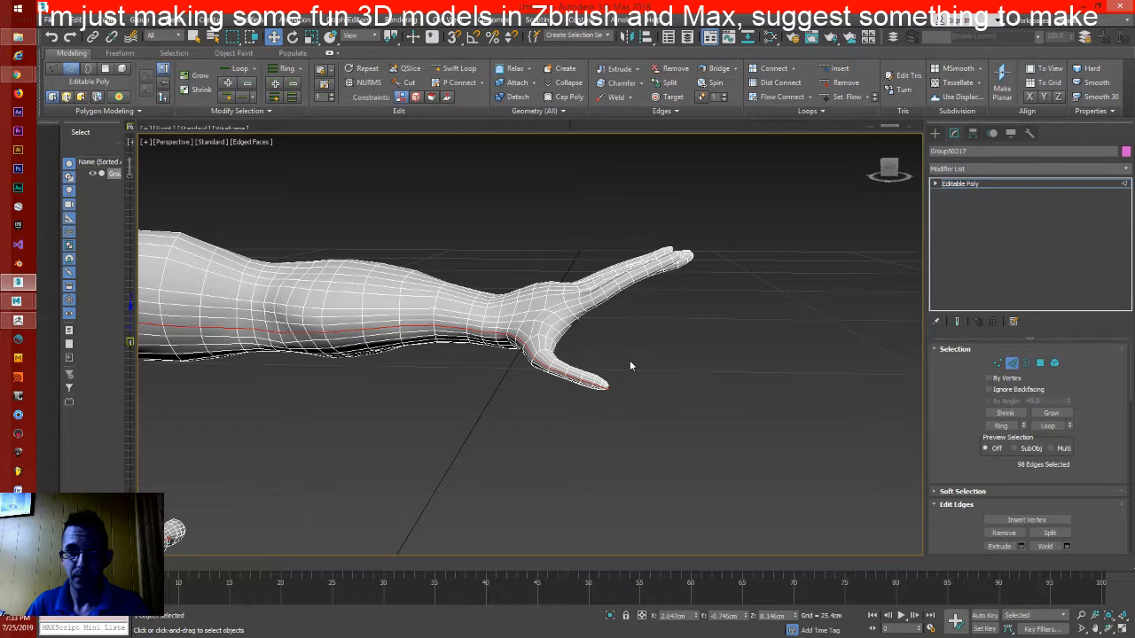
# Switch to the Chrome browser, search for "apocalypse studios" in a new tab and open the Apocalypse Studios website
pyautogui.hotkey('alt', 'Tab')
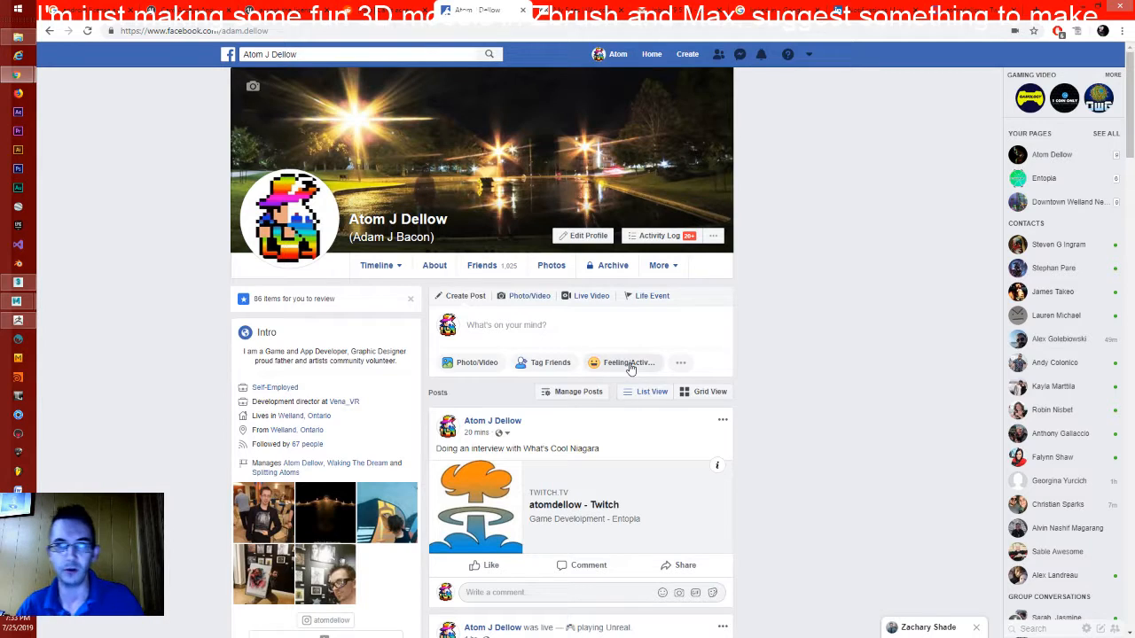
pyautogui.hotkey('ctrl', 't')
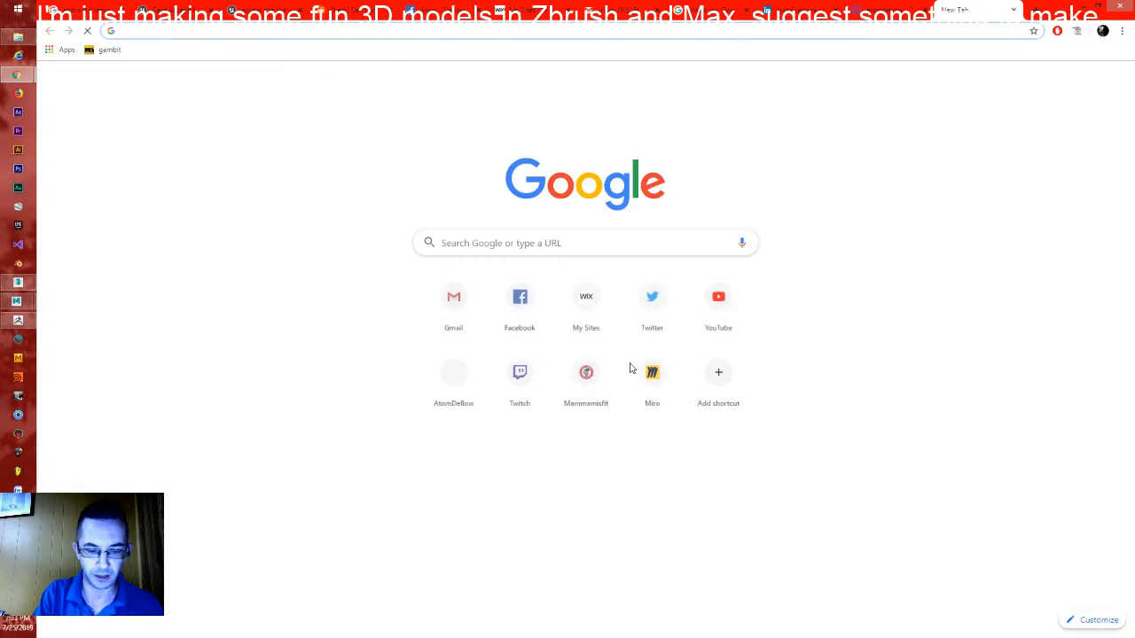
pyautogui.write('apocal')
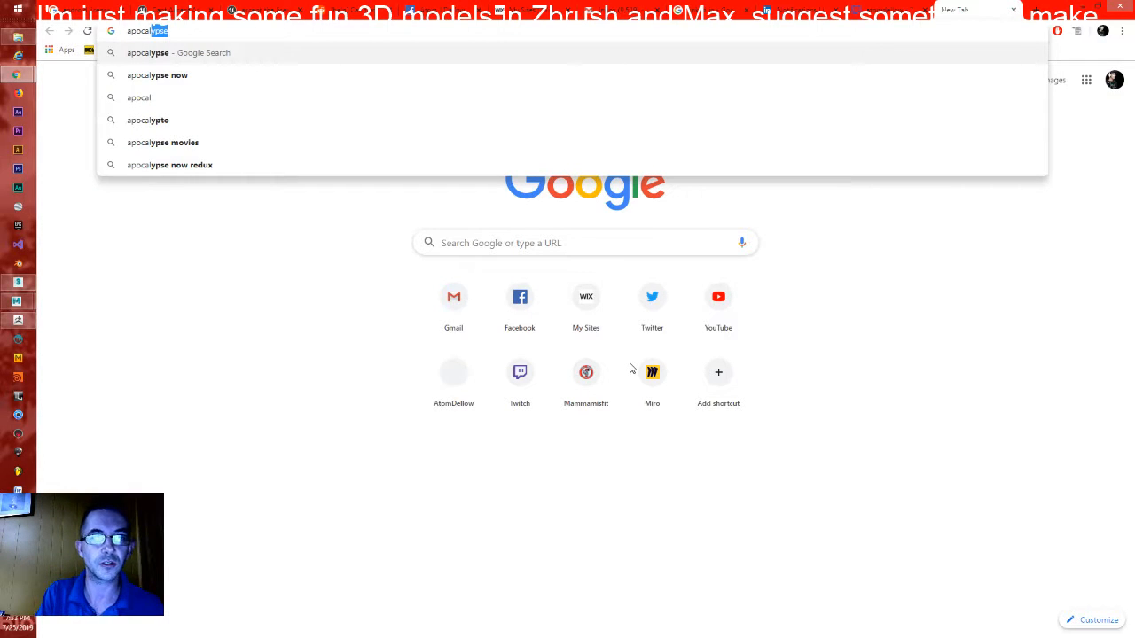
pyautogui.write('ypse st')
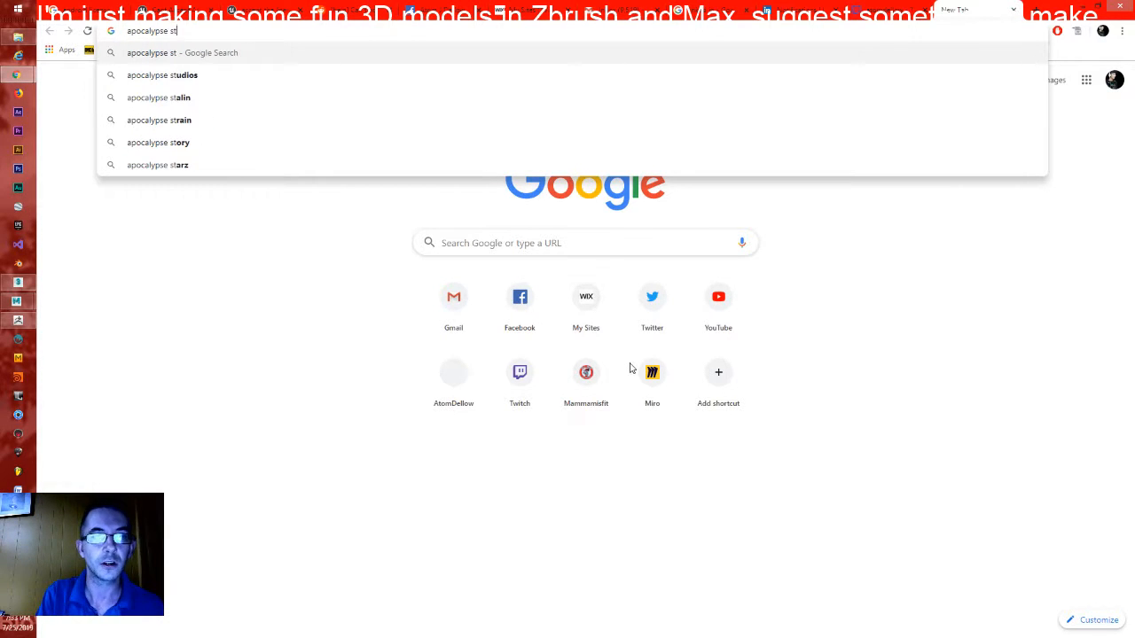
pyautogui.write('udios')
pyautogui.press('Return')
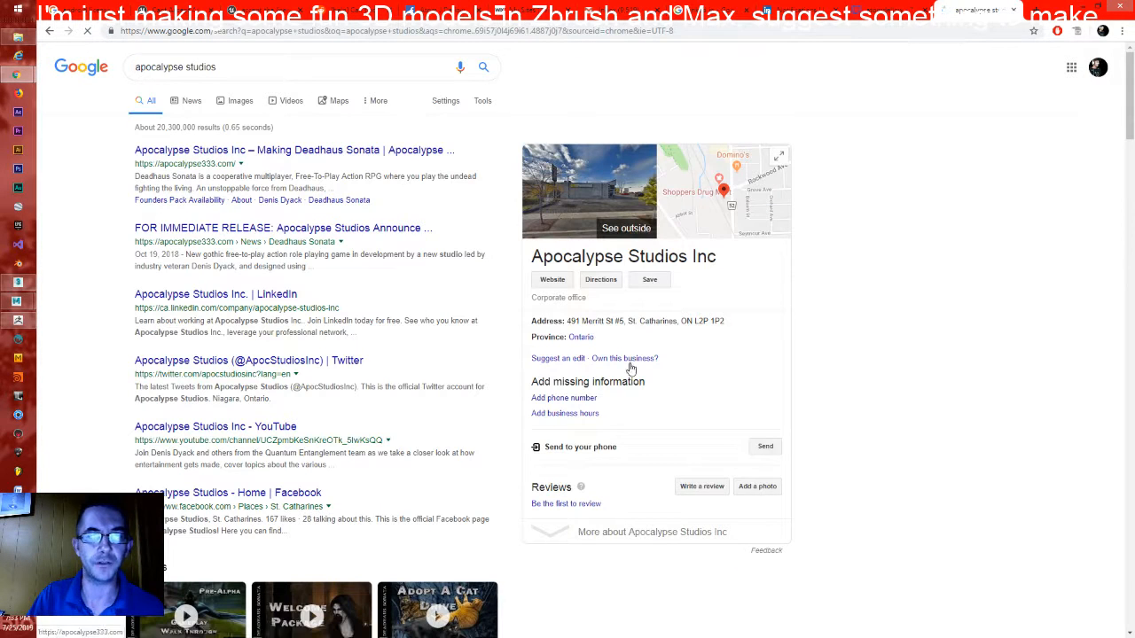
pyautogui.click(295, 151)
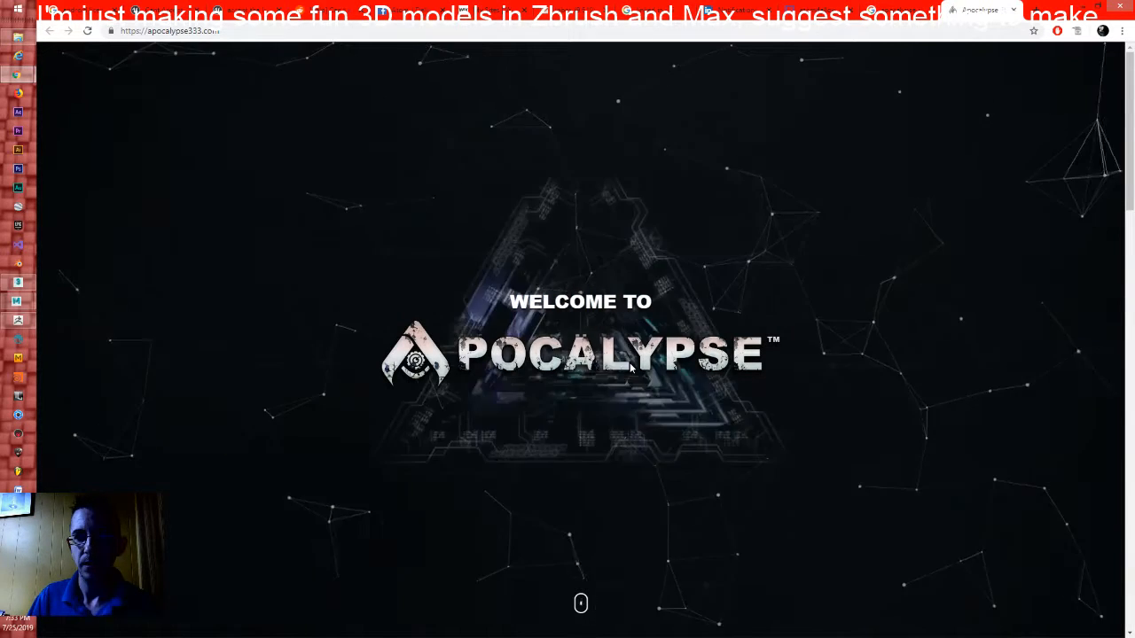
# Look through the Apocalypse home page from the Deadhaus Sonata banner down to the partners and community sections
pyautogui.scroll(-3, 630, 363)
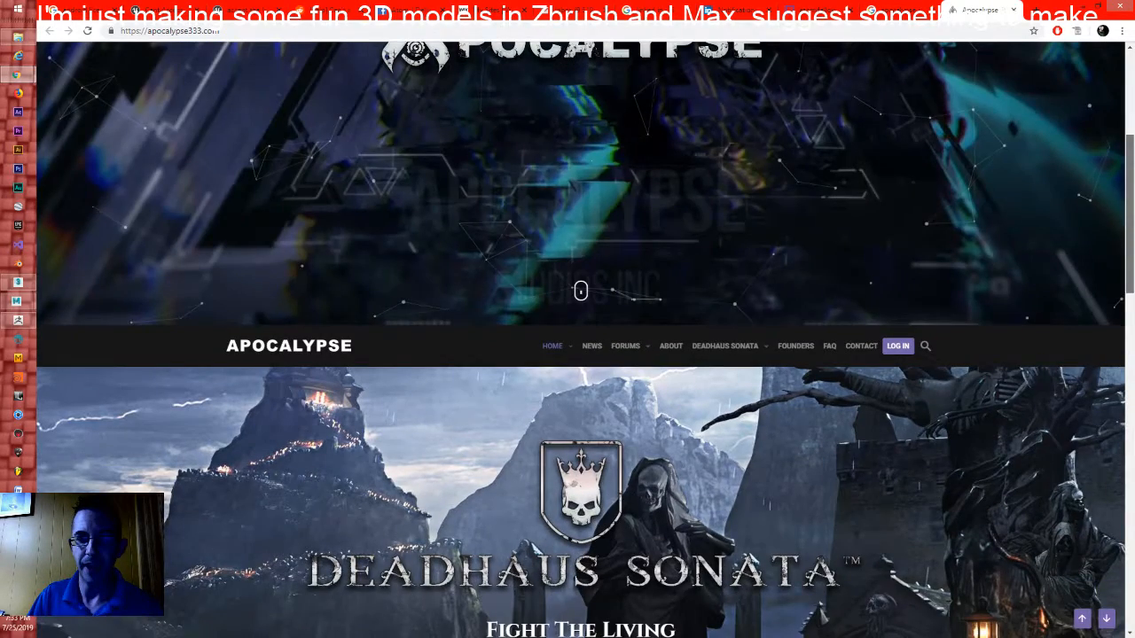
pyautogui.scroll(-3, 472, 357)
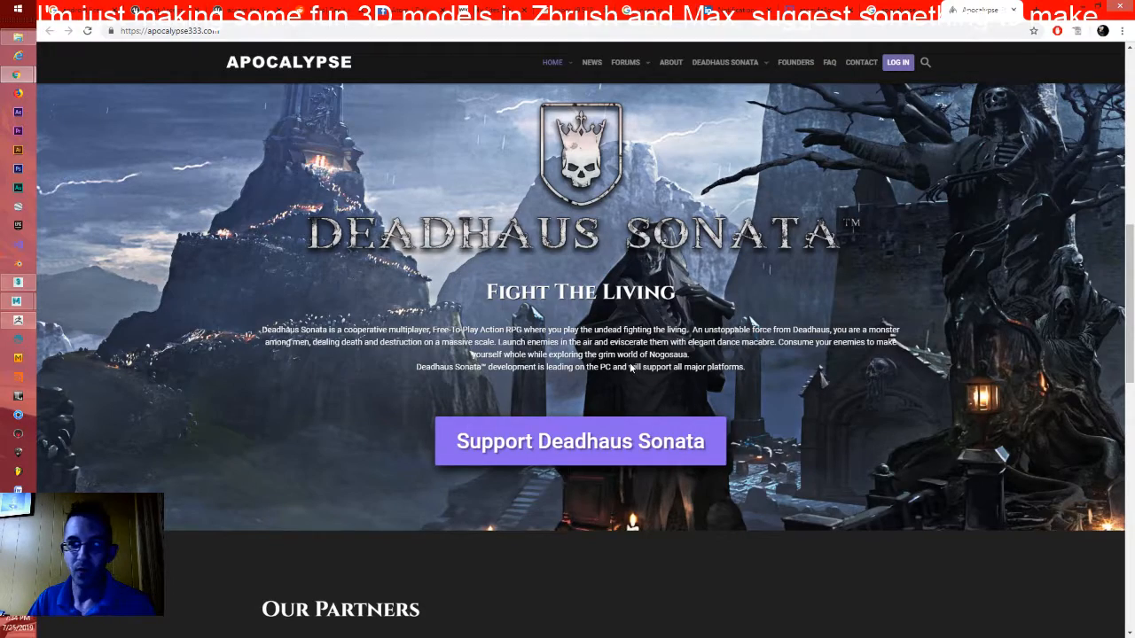
pyautogui.scroll(3, 631, 367)
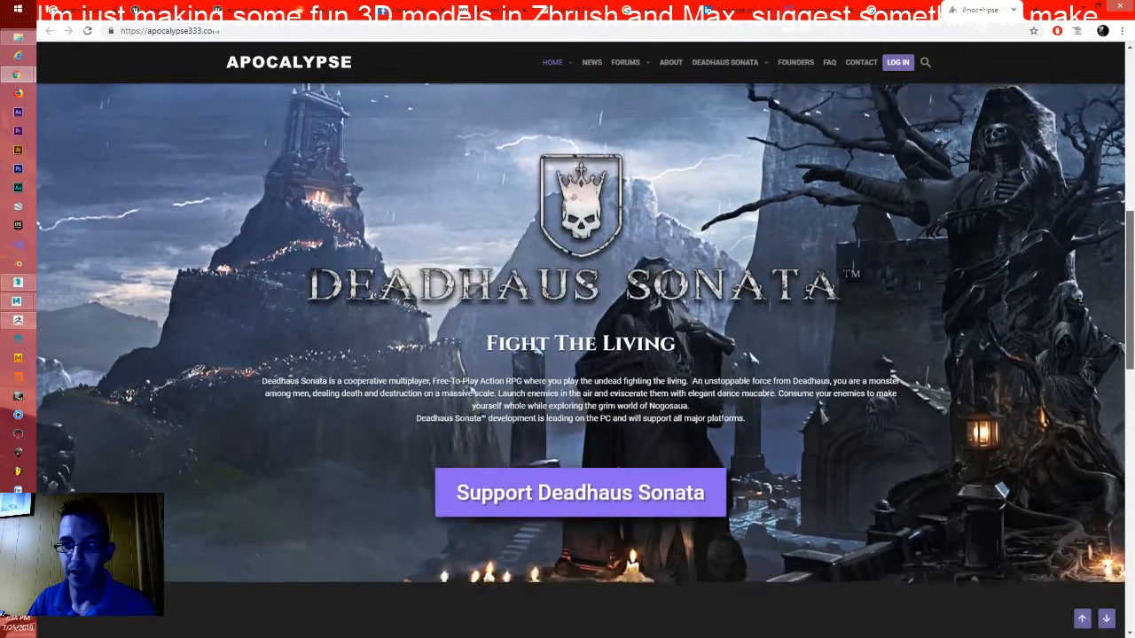
pyautogui.scroll(1, 581, 340)
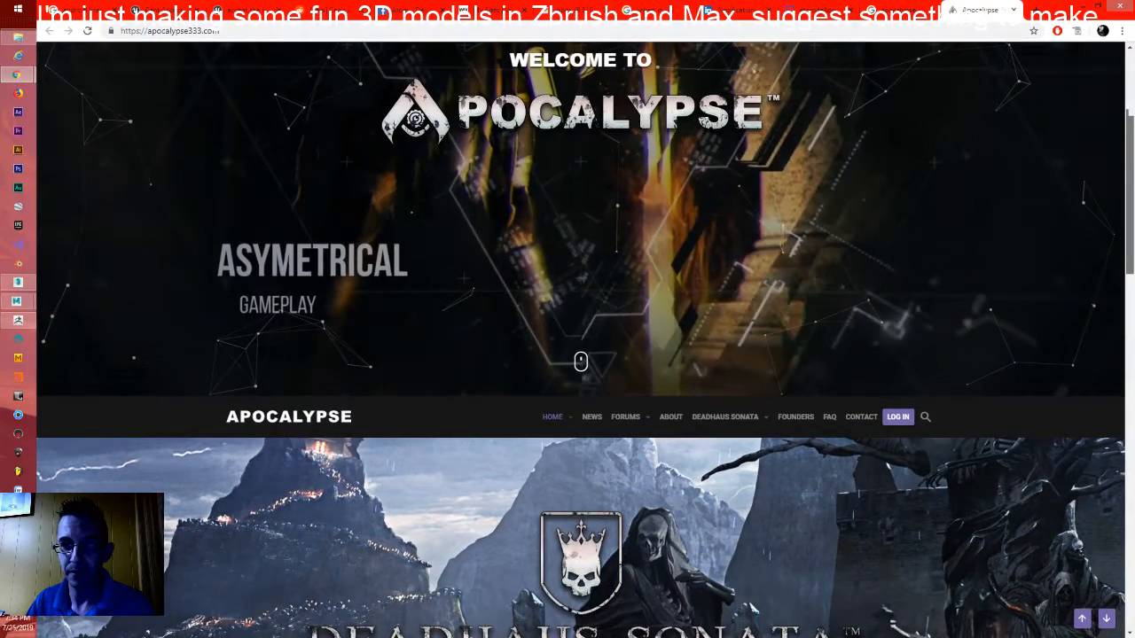
pyautogui.scroll(-10, 581, 355)
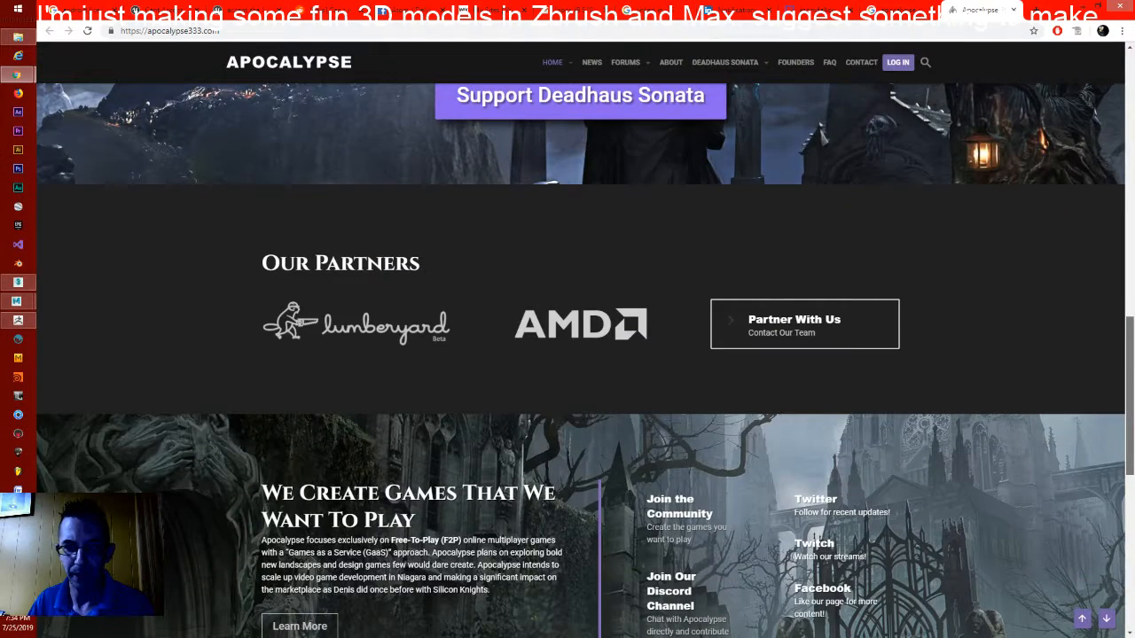
pyautogui.scroll(-3, 630, 362)
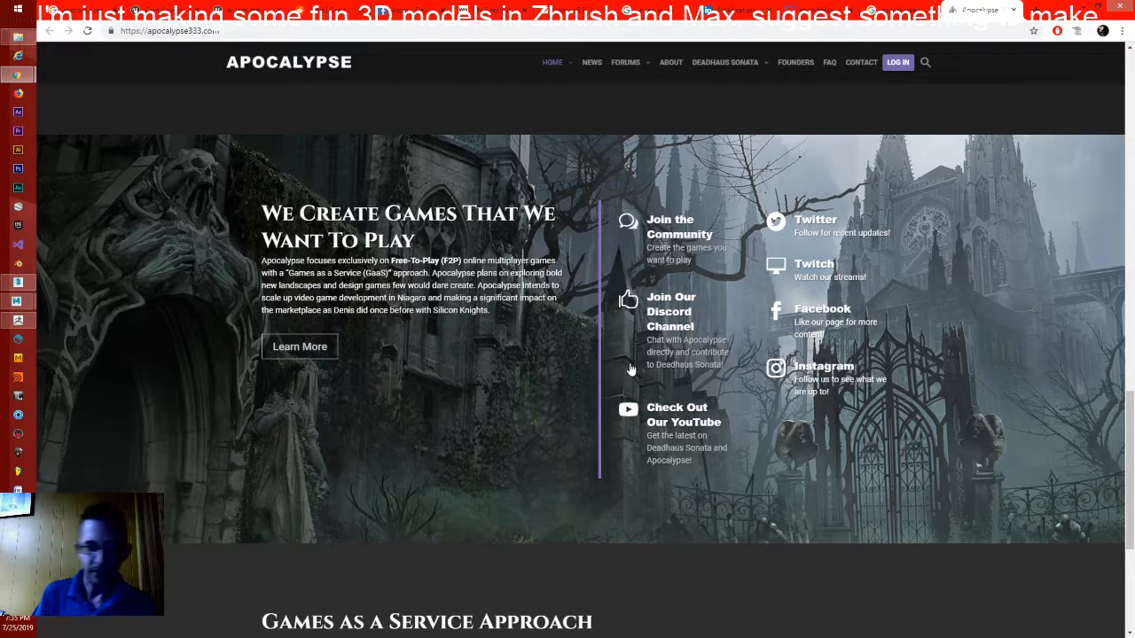
# Search the web for "solomons key" in a new tab
pyautogui.hotkey('ctrl', 't')
pyautogui.write('s')
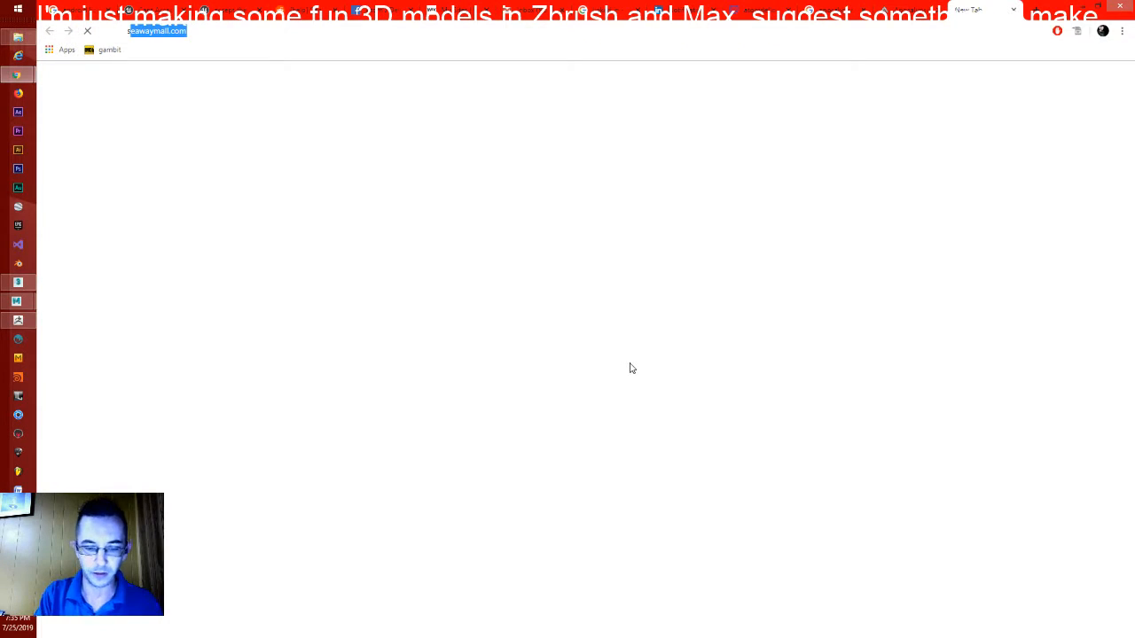
pyautogui.write('olomons key')
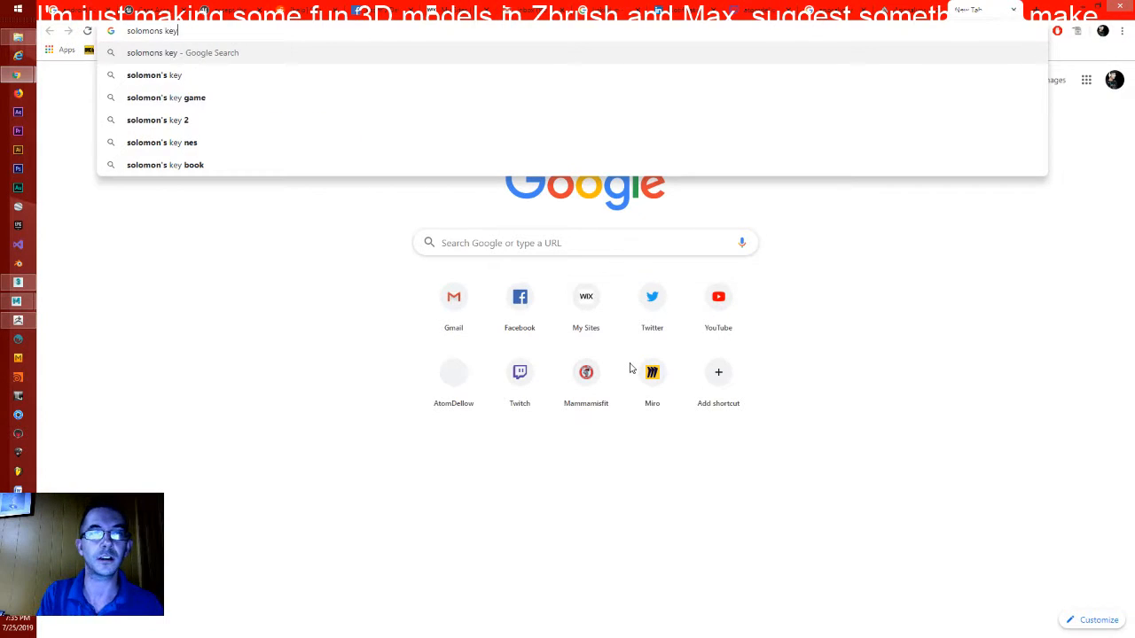
pyautogui.press('Return')
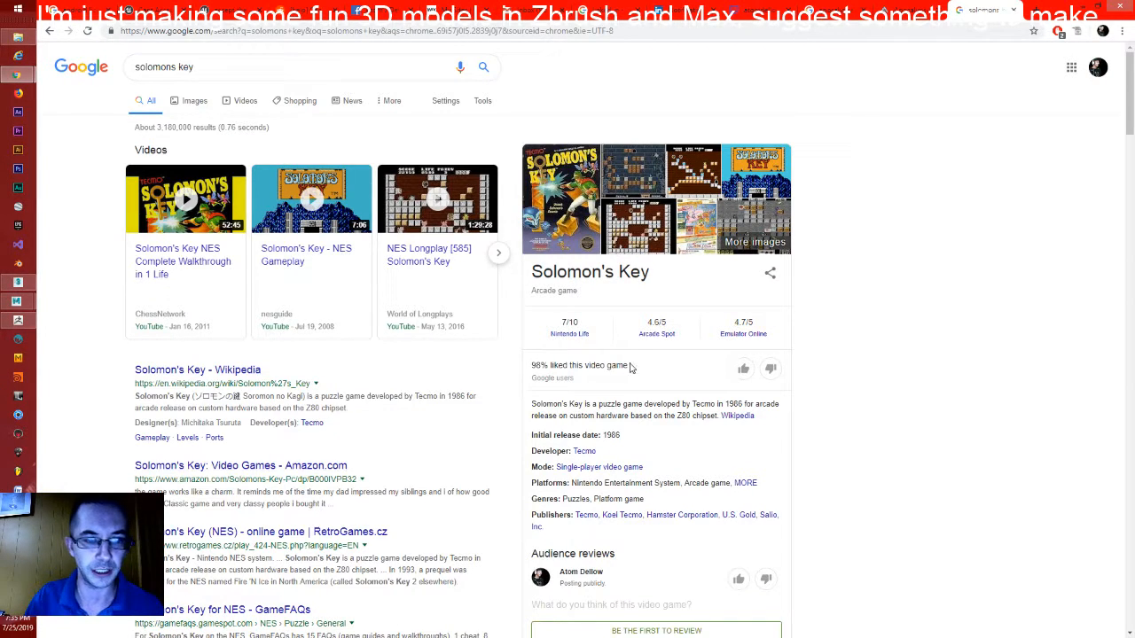
# Refine the search to "solomons key bok" and open the Wikipedia article on the Key of Solomon
pyautogui.write('bok')
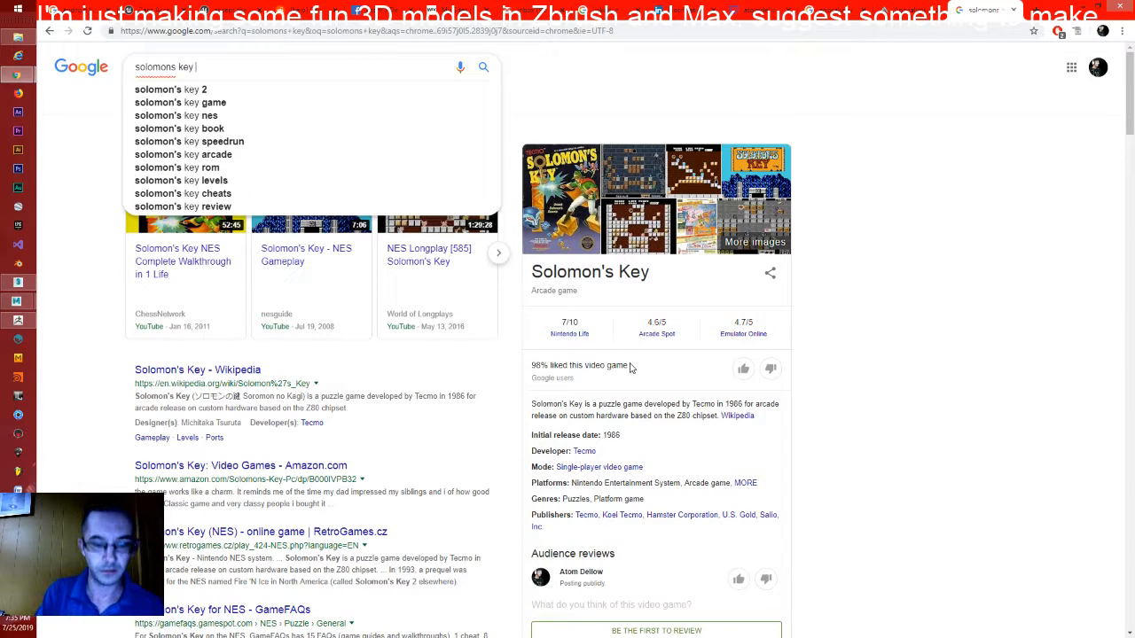
pyautogui.press('Return')
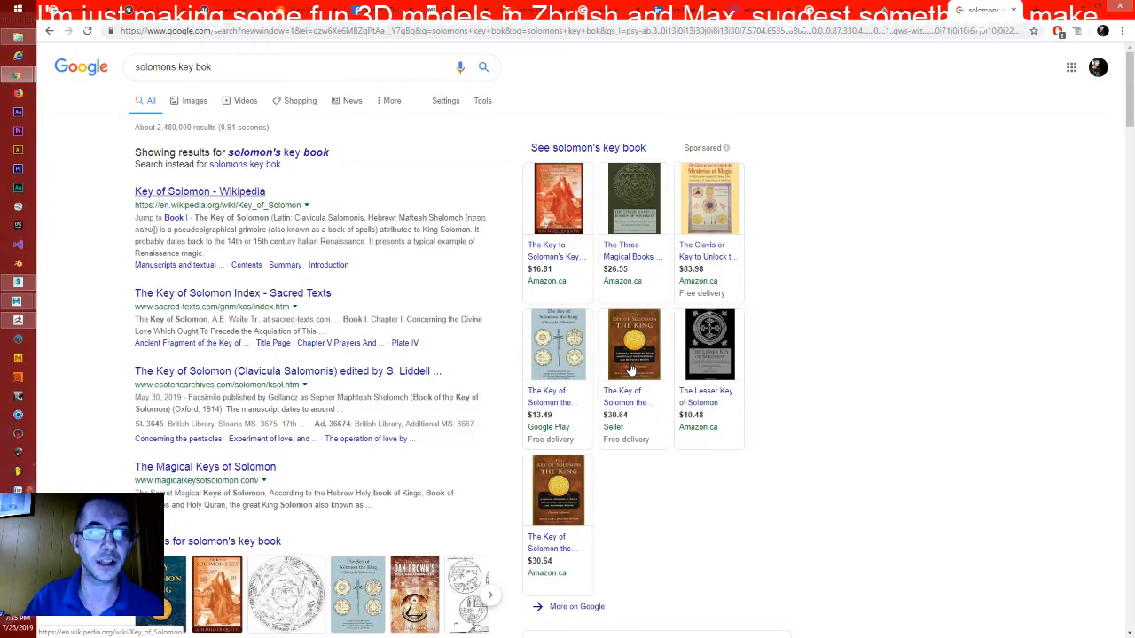
pyautogui.press('Return')
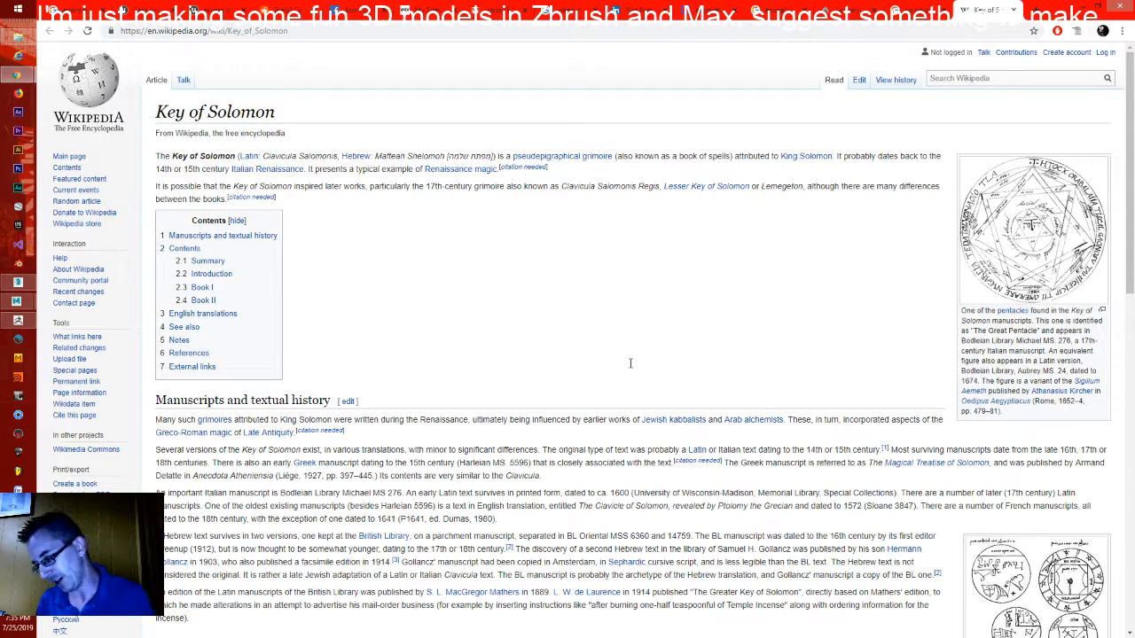
# Switch back to 3ds Max and remove the selected lengthwise edge loop that runs from the chest along the arm to the thumb
pyautogui.hotkey('alt', 'Tab')
pyautogui.press('Tab')
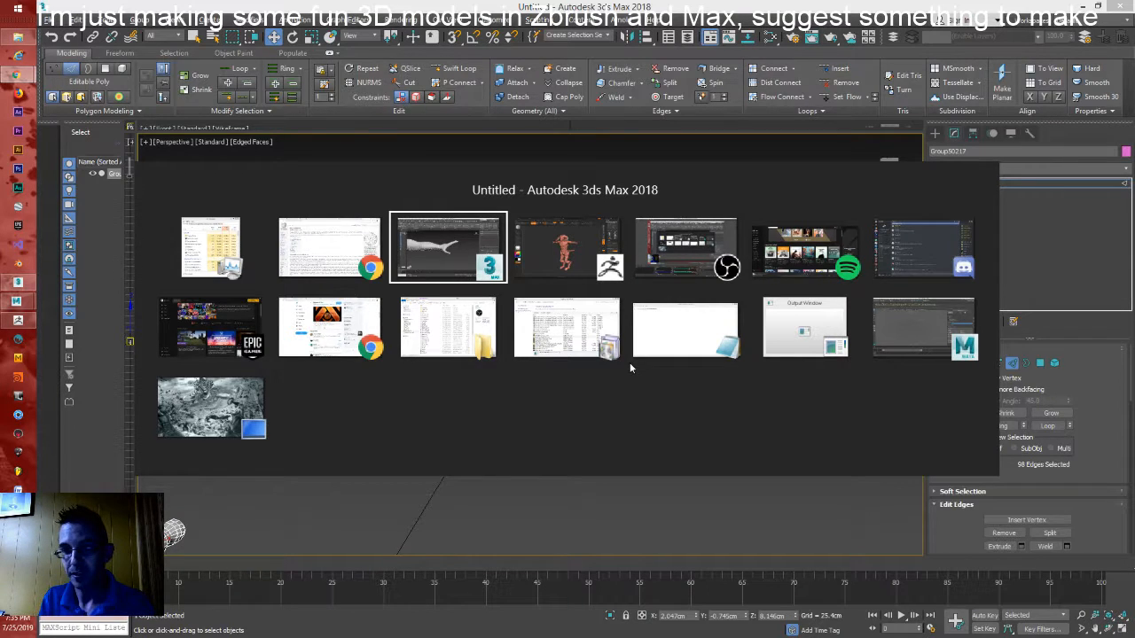
pyautogui.hotkey('alt', 'Tab')
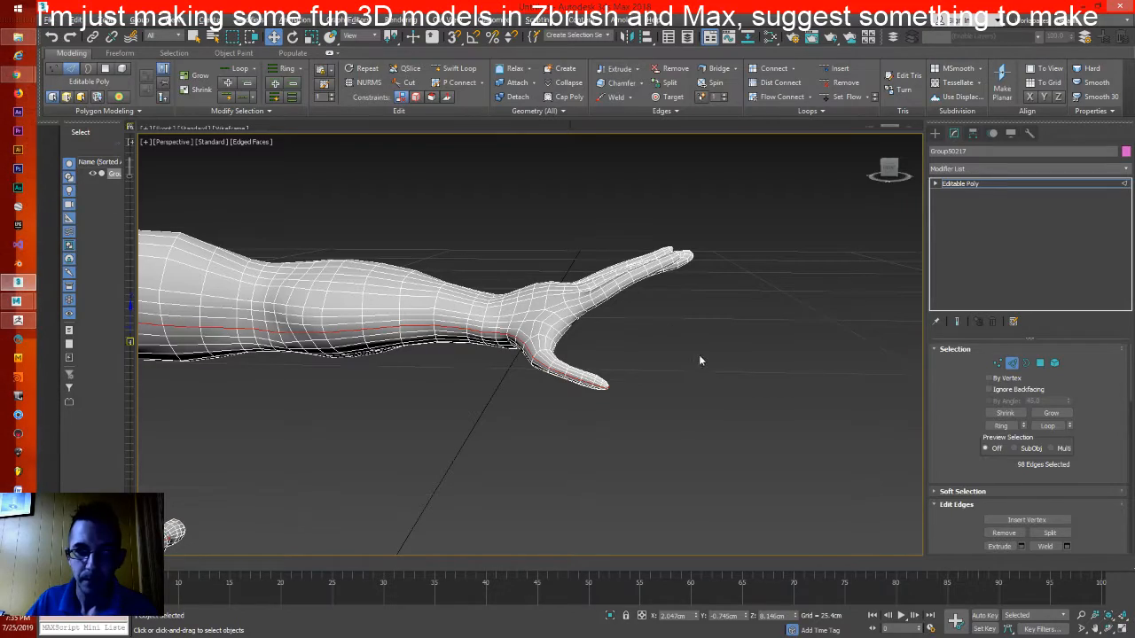
pyautogui.hotkey('ctrl', 'r')
pyautogui.moveTo(624, 320); pyautogui.dragTo(548, 420)
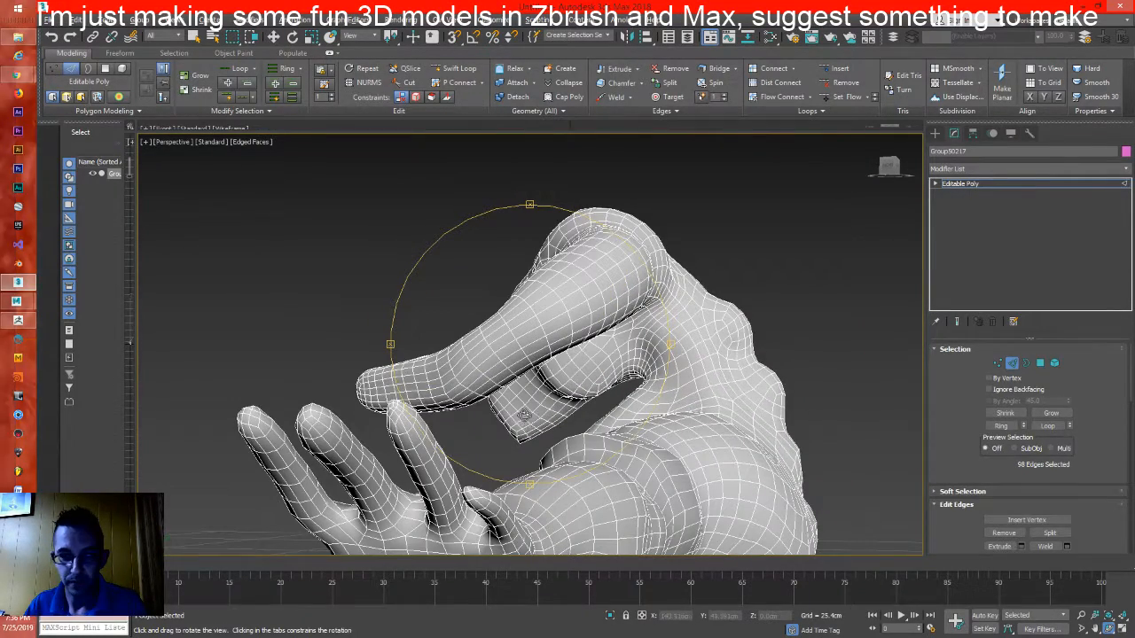
pyautogui.moveTo(515, 362); pyautogui.dragTo(538, 372)
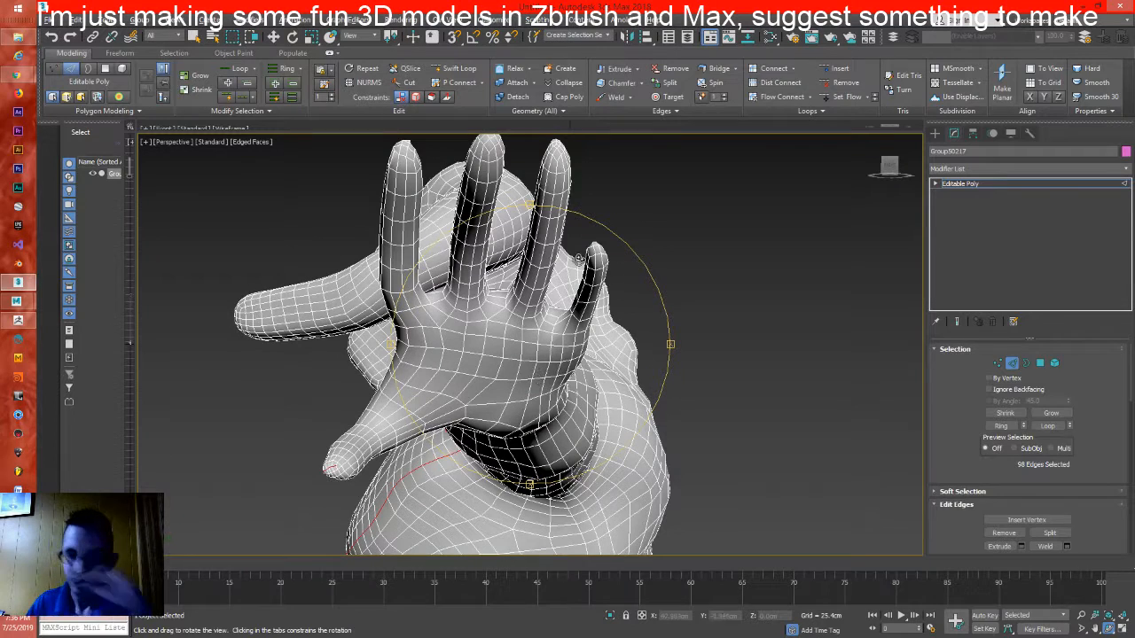
pyautogui.click(851, 86)
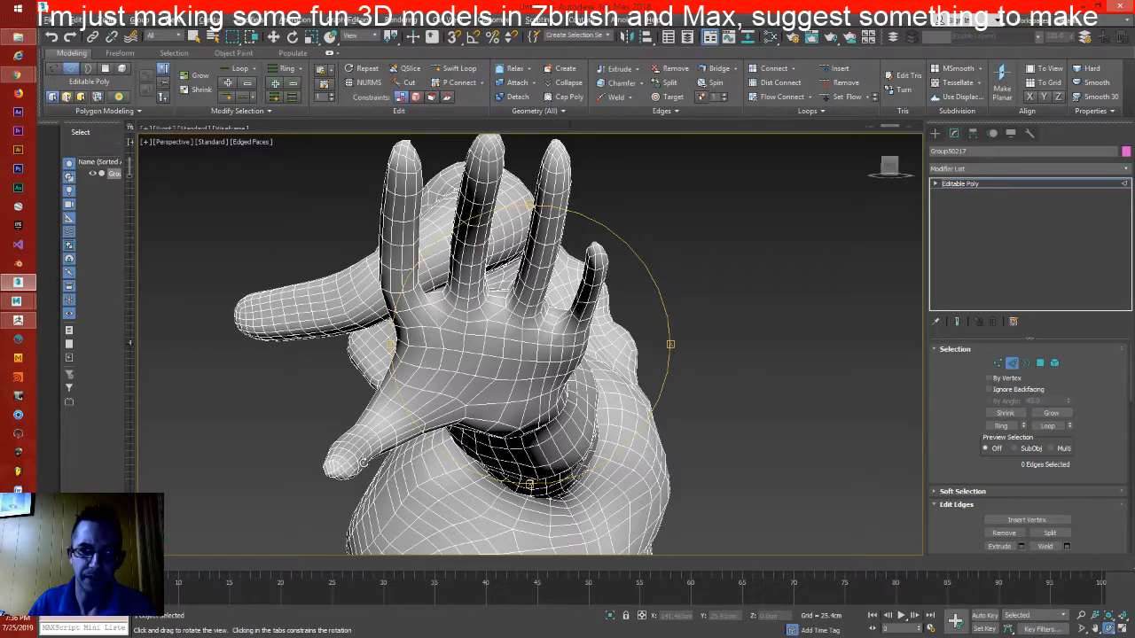
# Select the horizontal edge loop around the torso just below the chest and remove it
pyautogui.moveTo(533, 351); pyautogui.dragTo(613, 370)
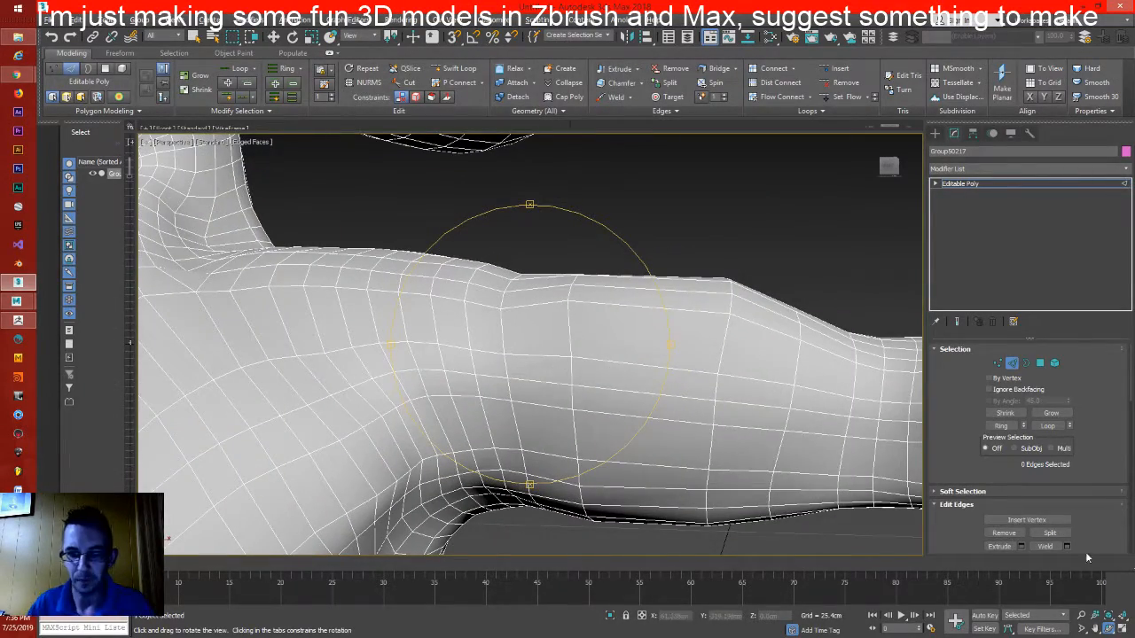
pyautogui.click(1081, 615)
pyautogui.moveTo(615, 398); pyautogui.dragTo(629, 429)
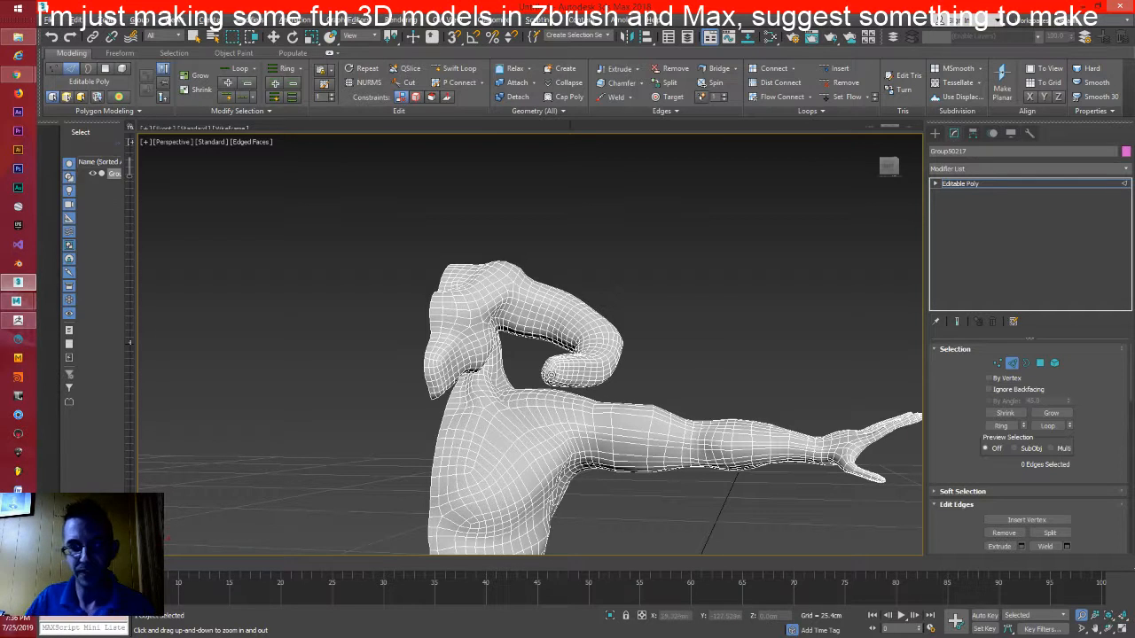
pyautogui.press('w')
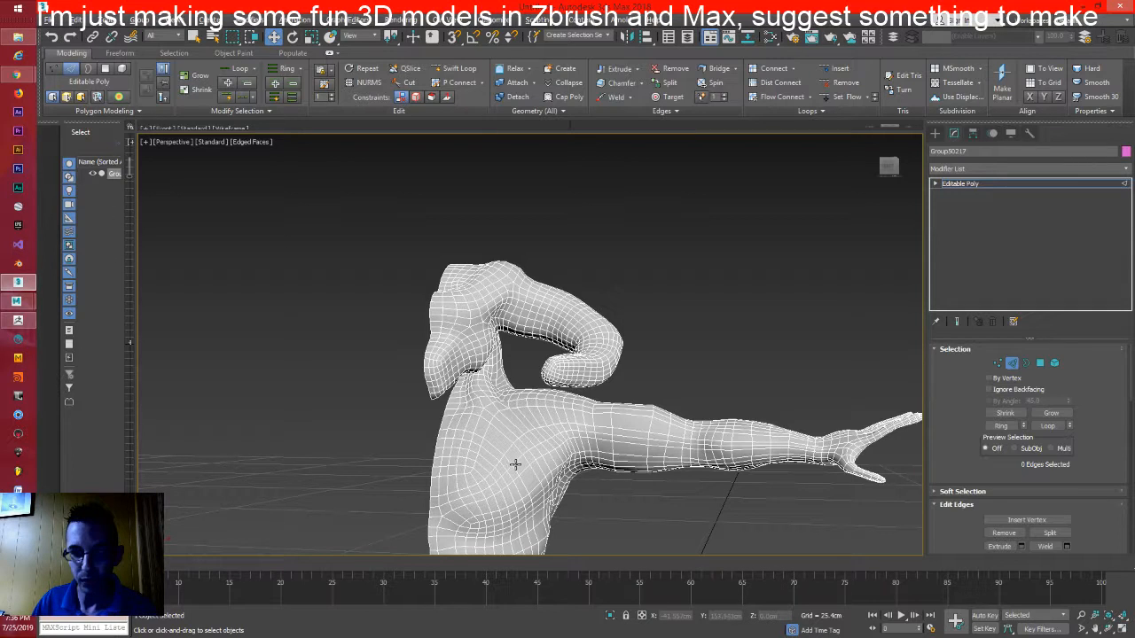
pyautogui.click(514, 461)
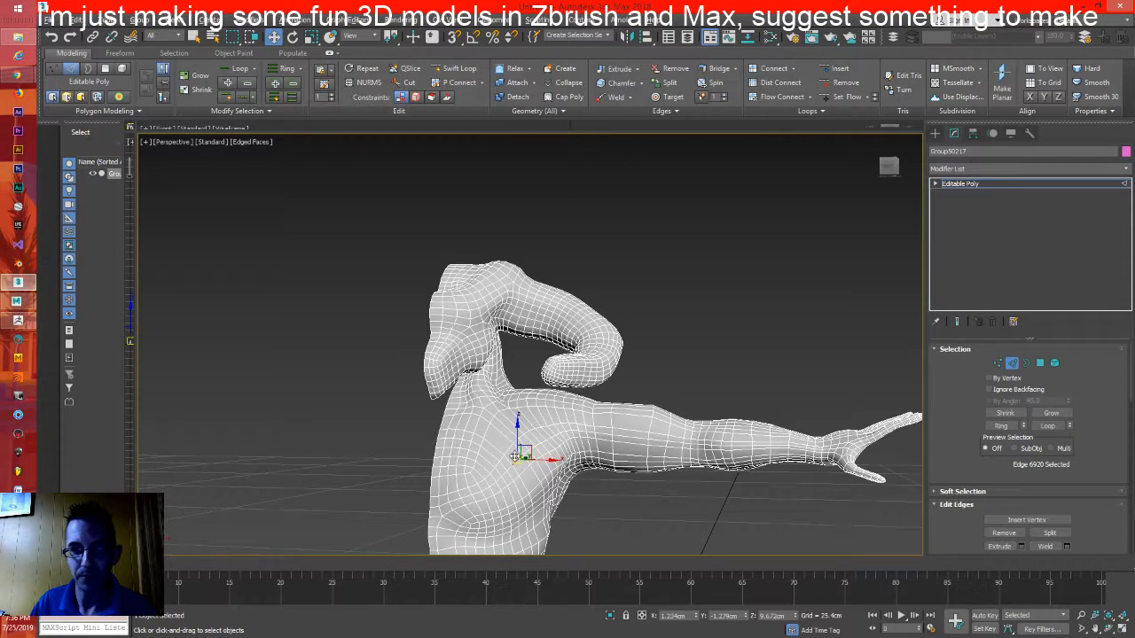
pyautogui.doubleClick(516, 459)
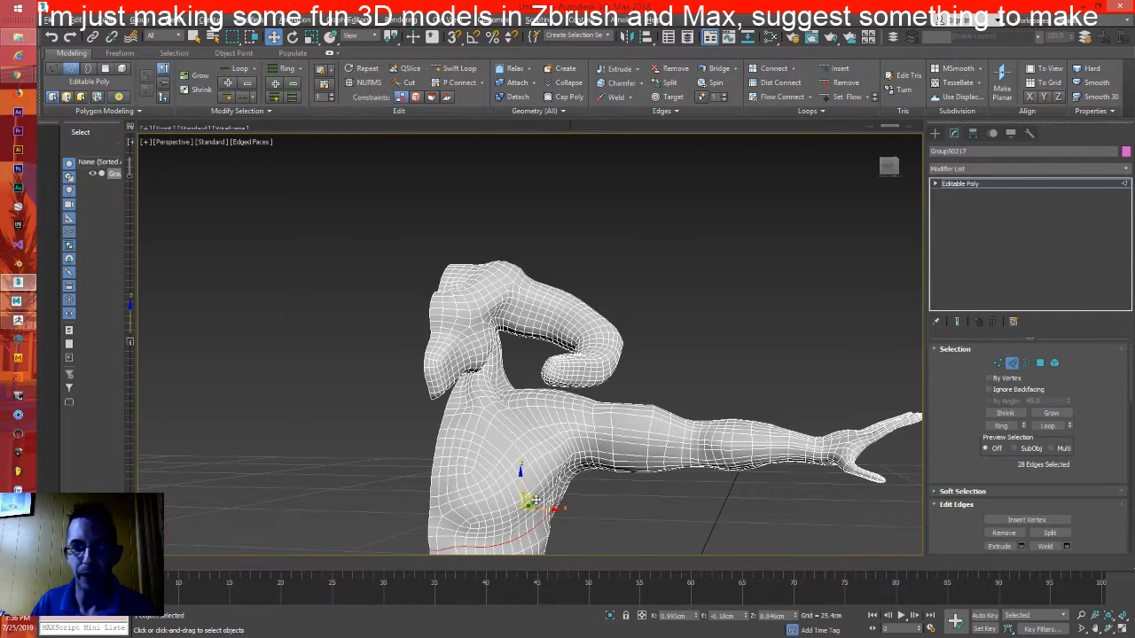
pyautogui.keyDown('alt'); pyautogui.moveTo(578, 451); pyautogui.dragTo(563, 516, button='middle'); pyautogui.keyUp('alt')
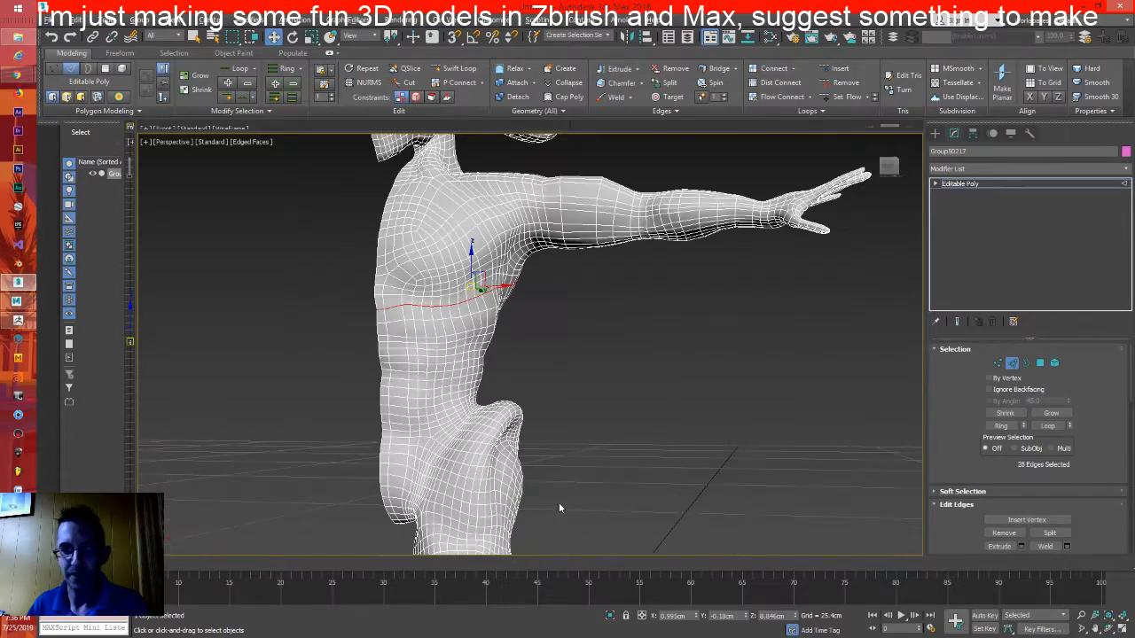
pyautogui.keyDown('alt'); pyautogui.moveTo(525, 386); pyautogui.dragTo(585, 352, button='middle'); pyautogui.keyUp('alt')
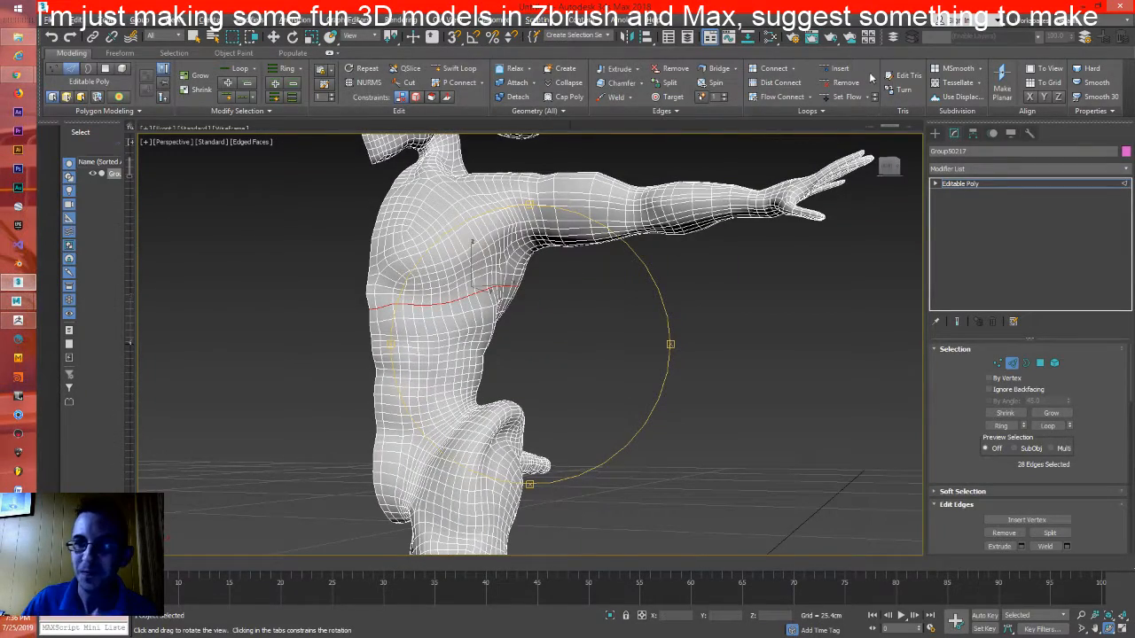
pyautogui.click(549, 268)
# Remove two horizontal edge loops around the upper abdomen, one below the ribcage and one slightly lower
pyautogui.keyDown('alt'); pyautogui.moveTo(529, 322); pyautogui.dragTo(488, 340, button='middle'); pyautogui.keyUp('alt')
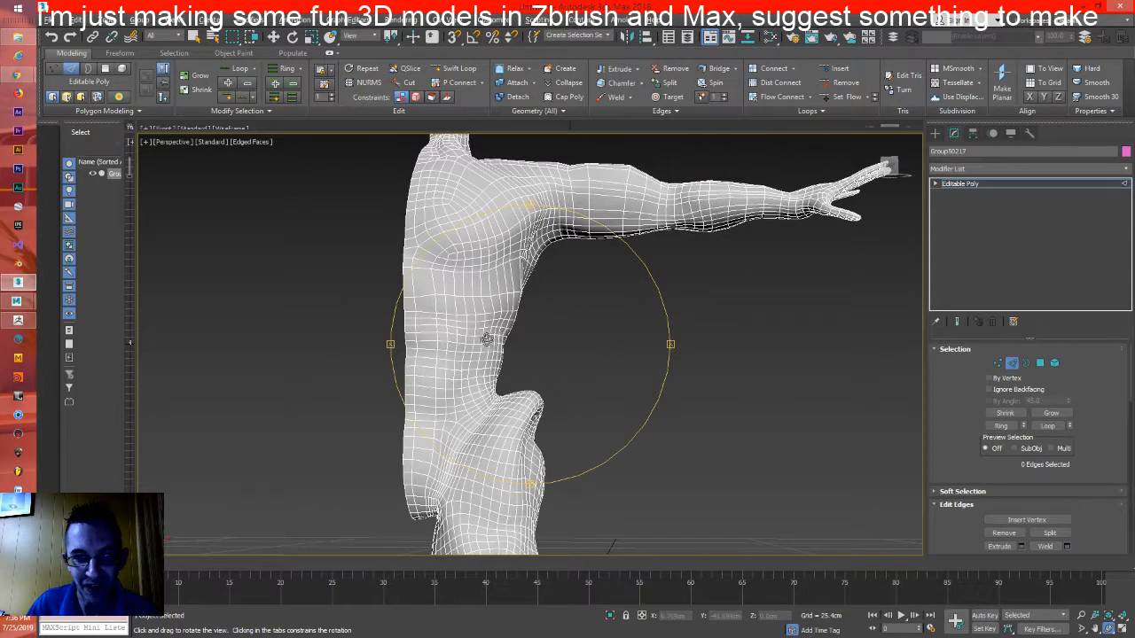
pyautogui.doubleClick(433, 317)
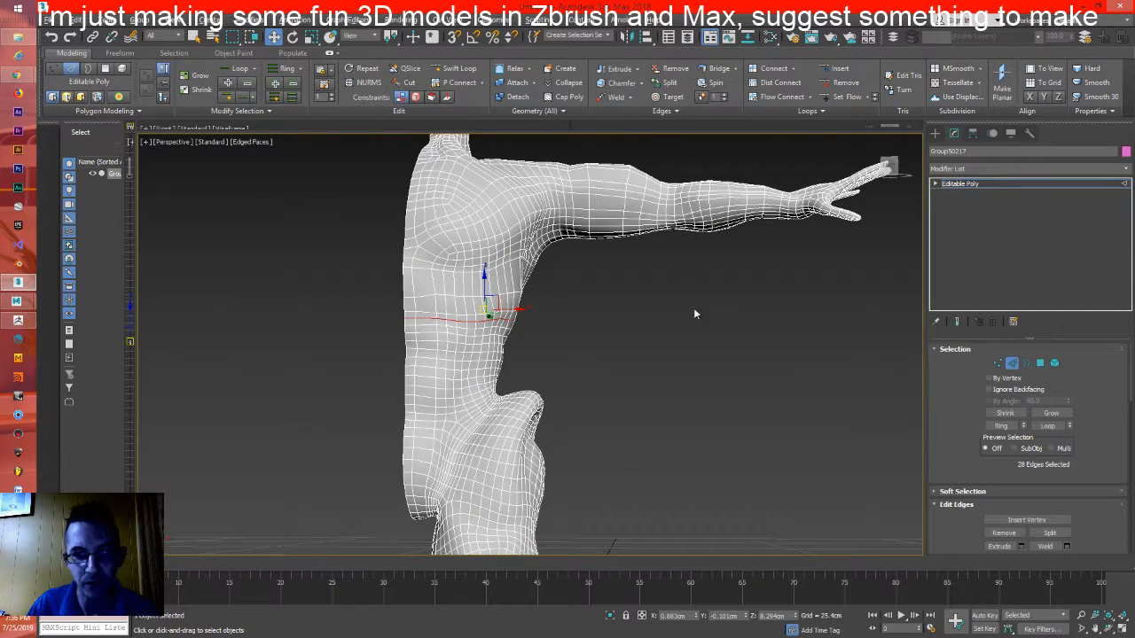
pyautogui.click(855, 83)
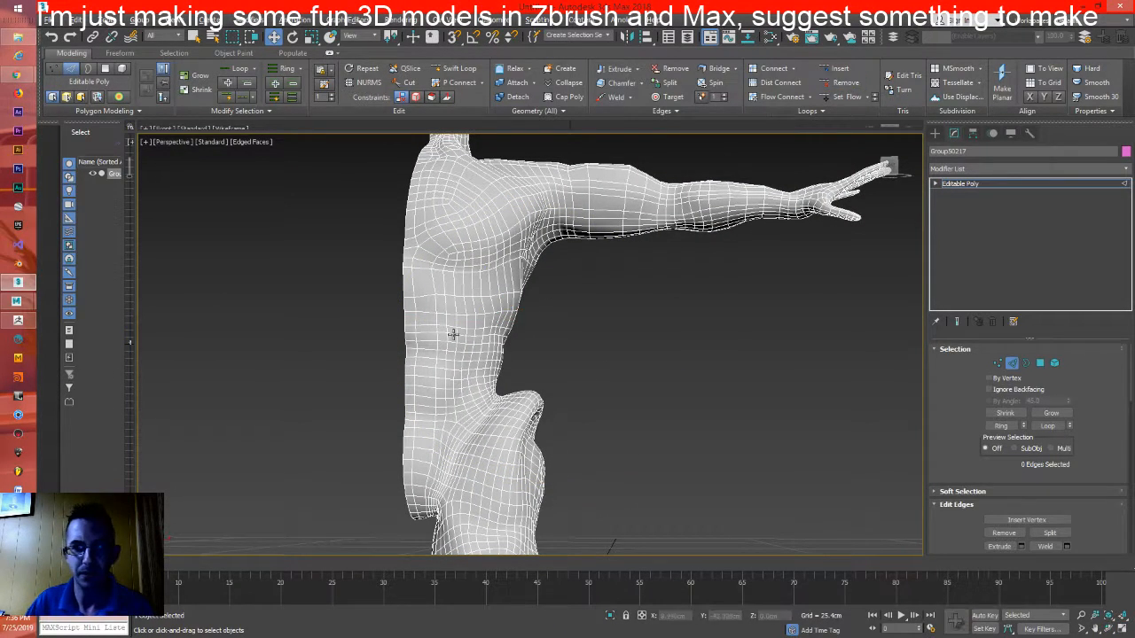
pyautogui.doubleClick(468, 336)
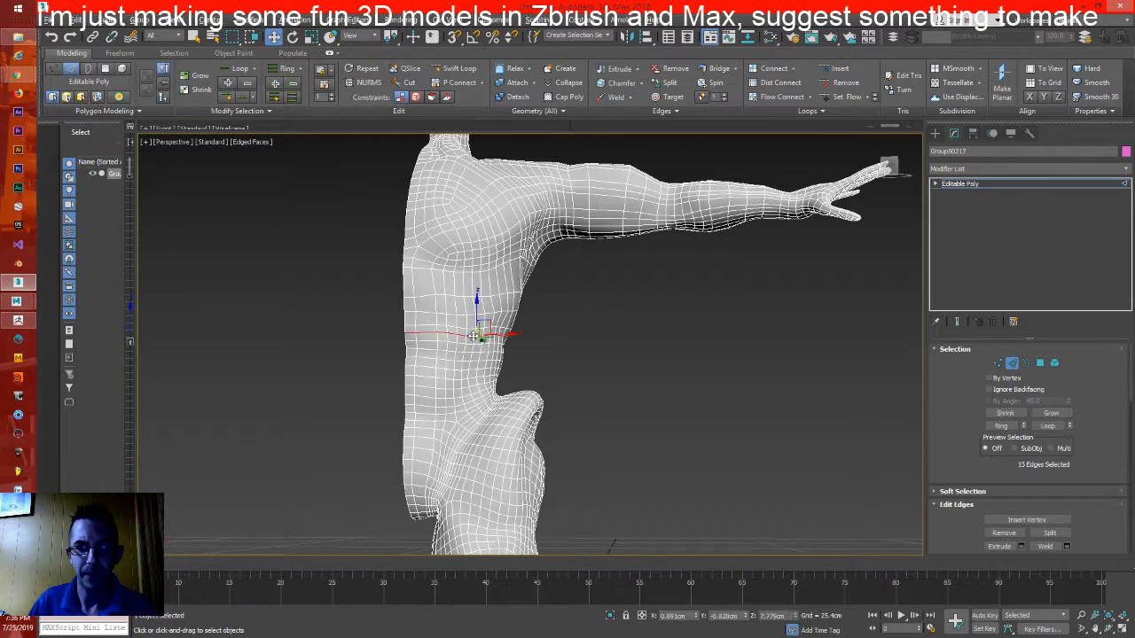
pyautogui.click(849, 82)
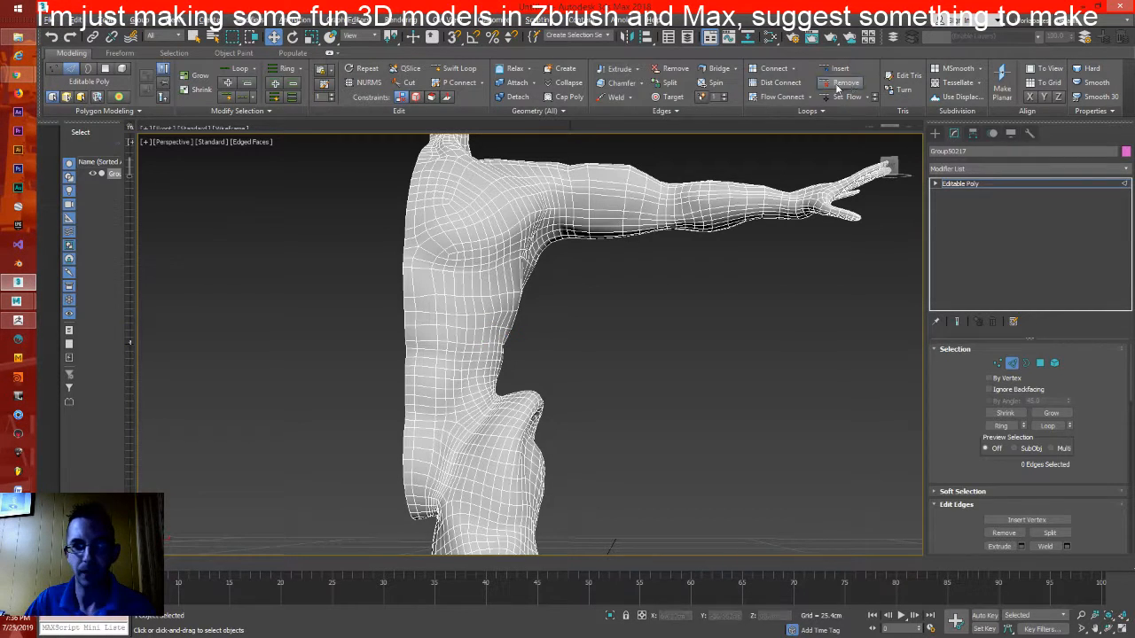
# Remove two more horizontal edge loops around the torso, working down from the mid-abdomen to the waist
pyautogui.doubleClick(477, 354)
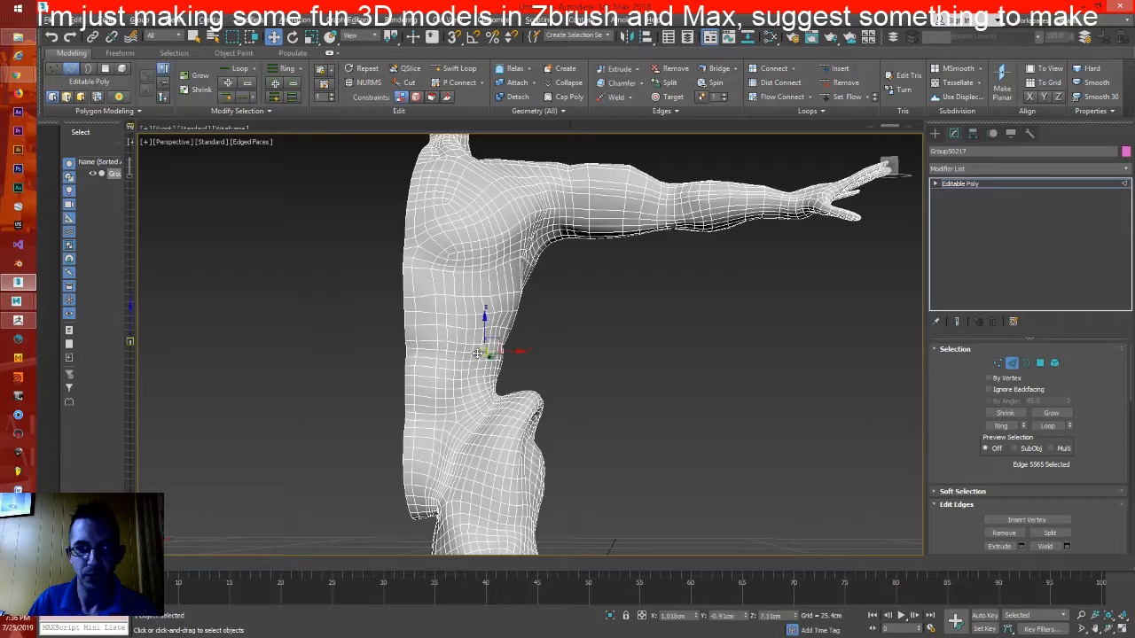
pyautogui.click(847, 84)
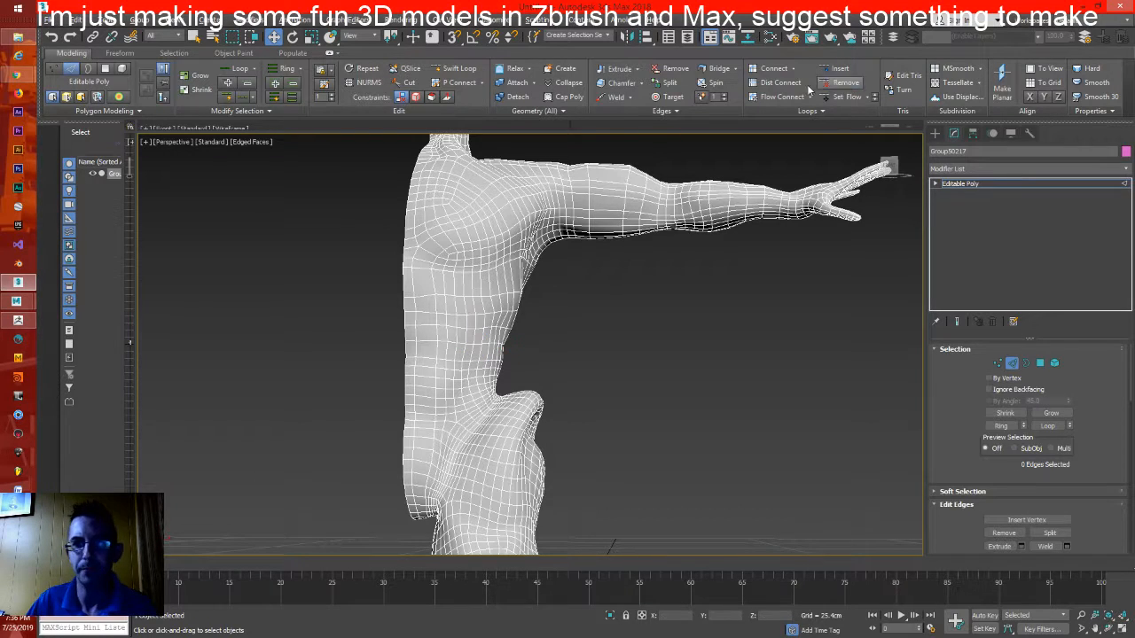
pyautogui.doubleClick(480, 371)
pyautogui.click(849, 86)
# Remove the horizontal edge loop across the lower abdomen and select the loop just above the hip
pyautogui.moveTo(568, 356)
pyautogui.keyDown('alt'); pyautogui.mouseDown(button='middle')
pyautogui.moveTo(453, 382)
pyautogui.moveTo(527, 355)
pyautogui.moveTo(556, 366)
pyautogui.mouseUp(button='middle'); pyautogui.keyUp('alt')
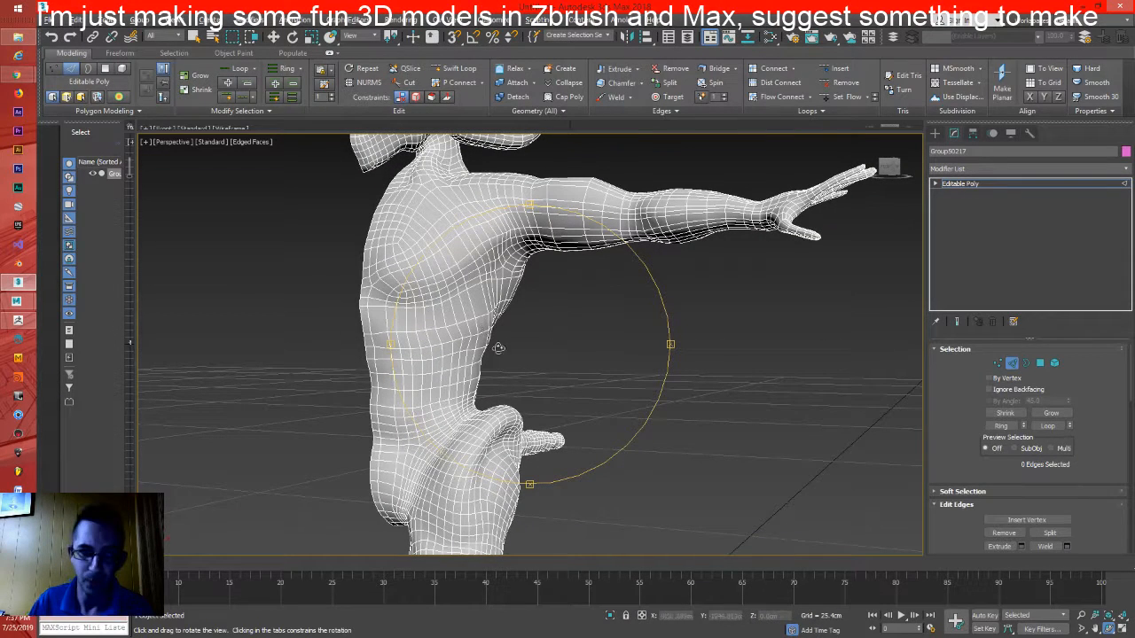
pyautogui.rightClick(514, 367)
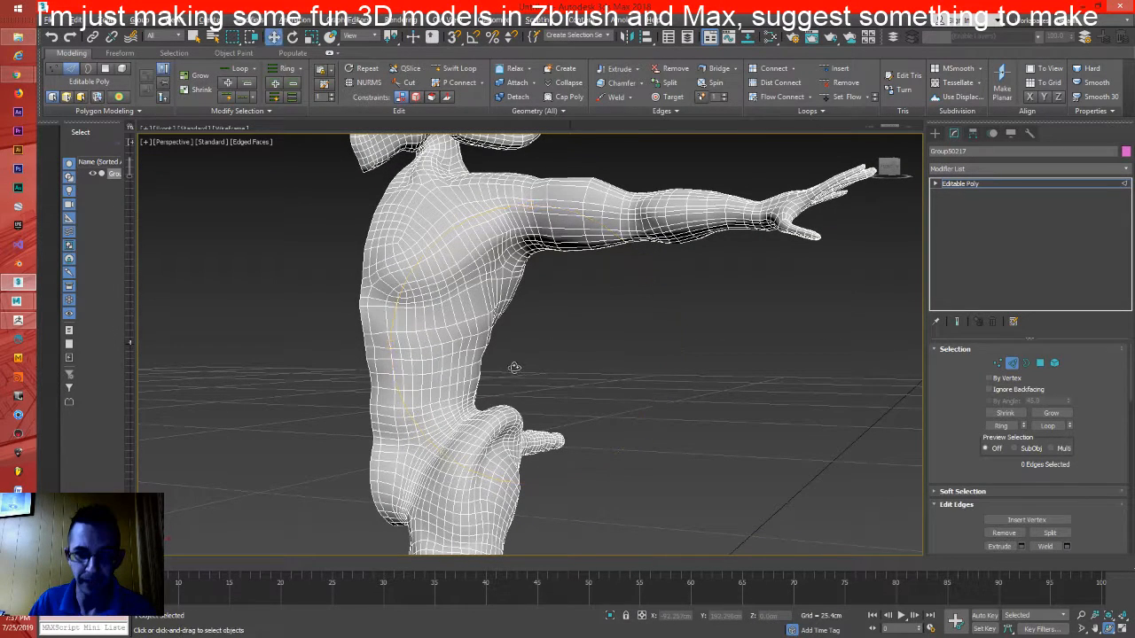
pyautogui.doubleClick(438, 409)
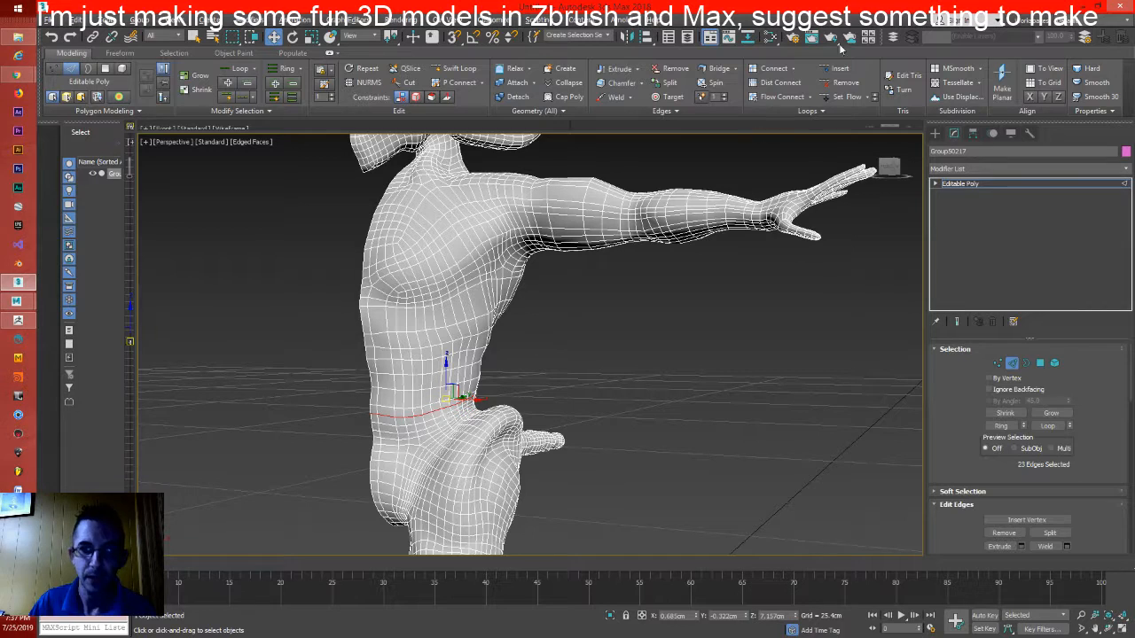
pyautogui.click(843, 82)
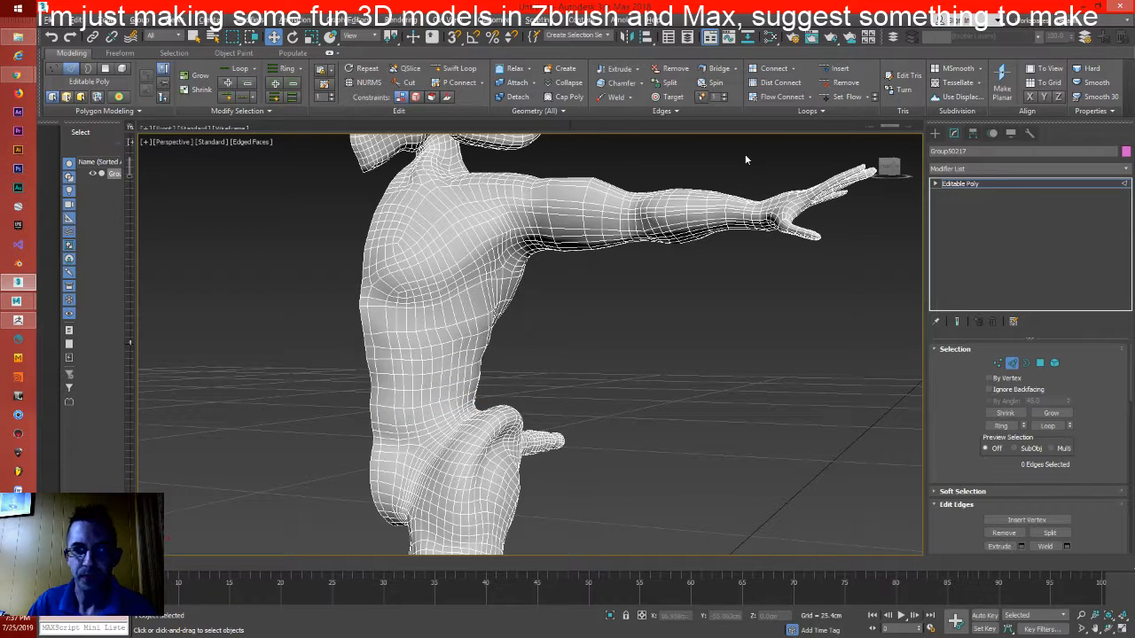
pyautogui.click(388, 433)
pyautogui.doubleClick(388, 433)
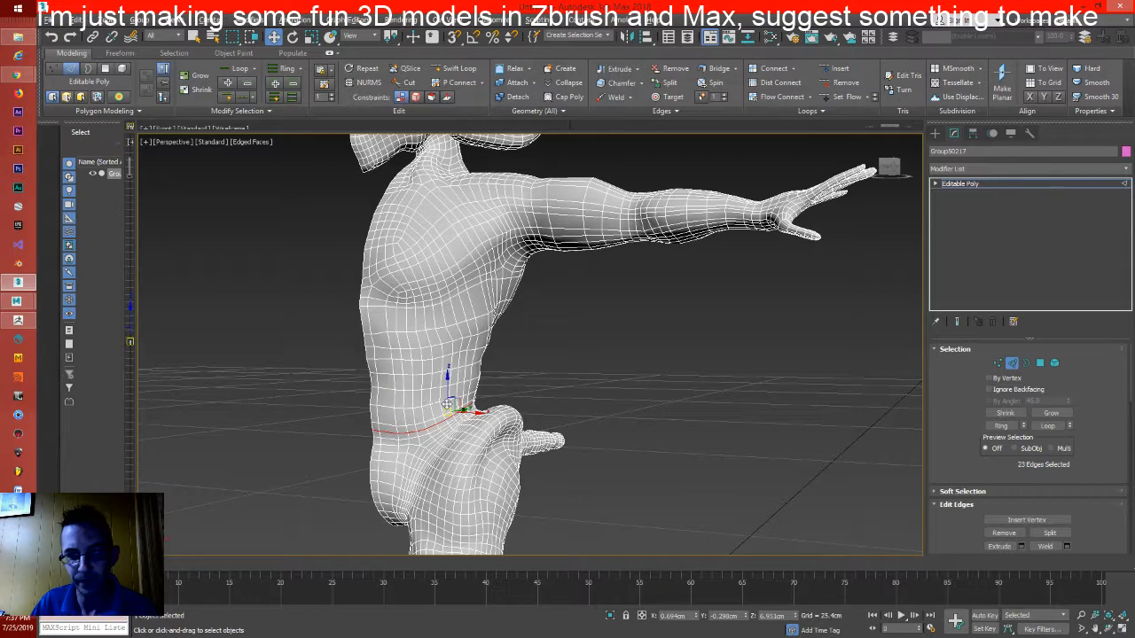